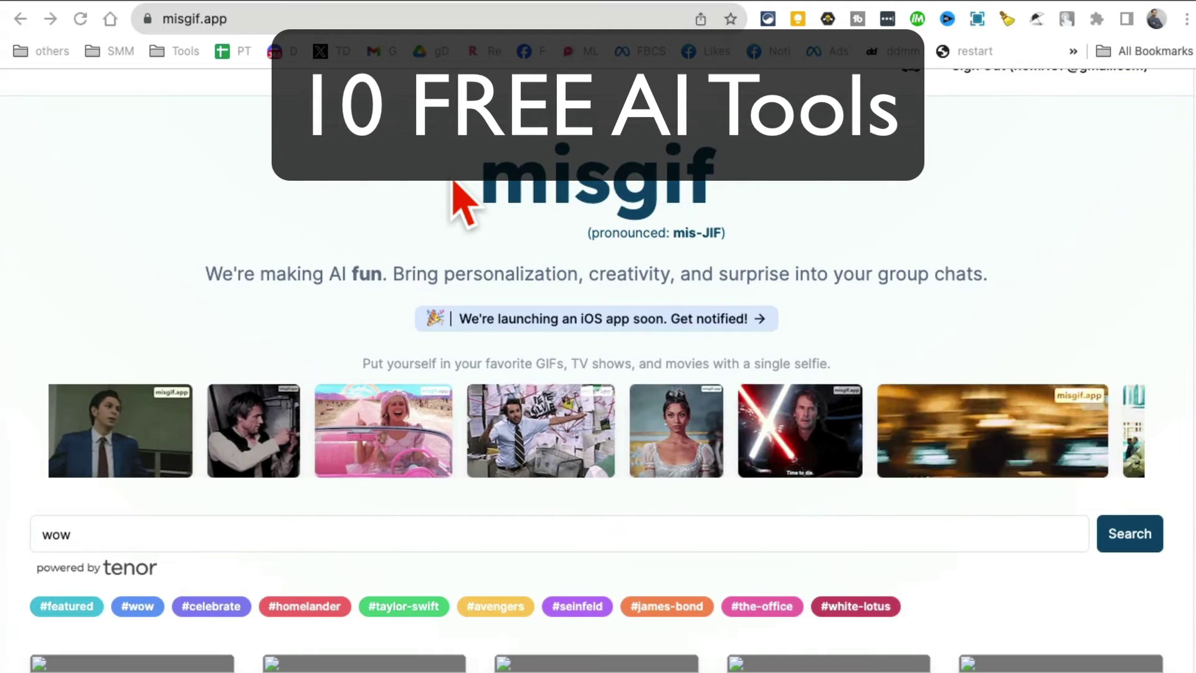
- Browse the misgif page, highlighting the selfie tagline and the wow GIF search
scroll(455, 183, up, 1)
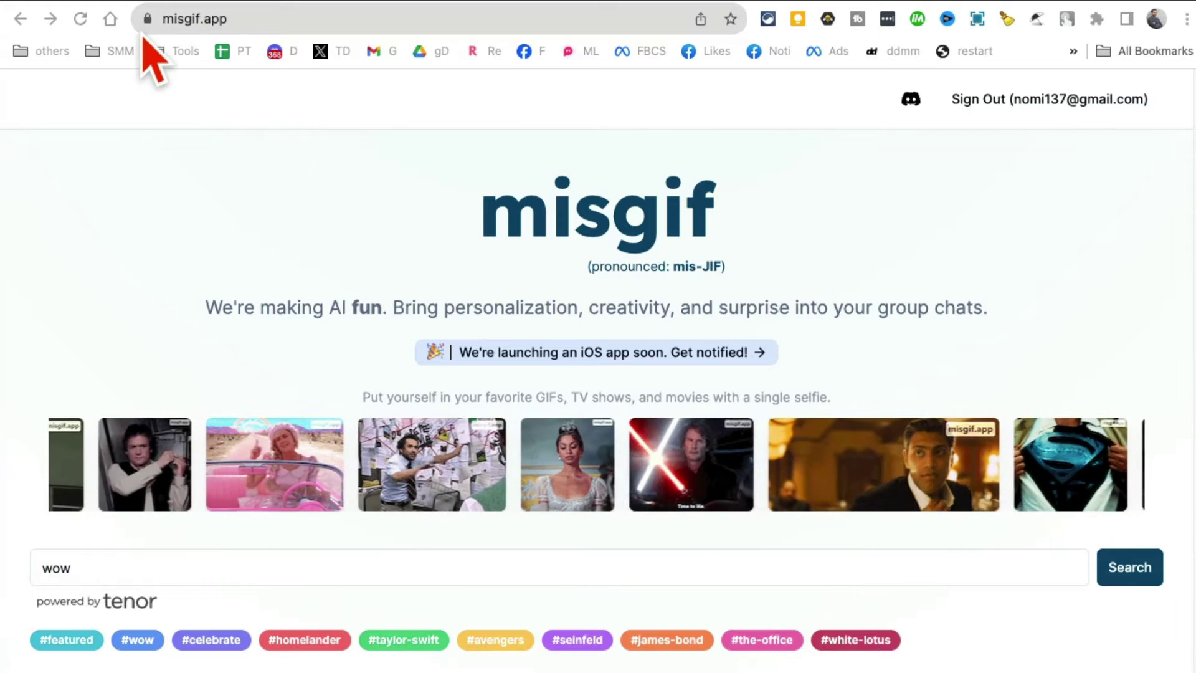
click(243, 27)
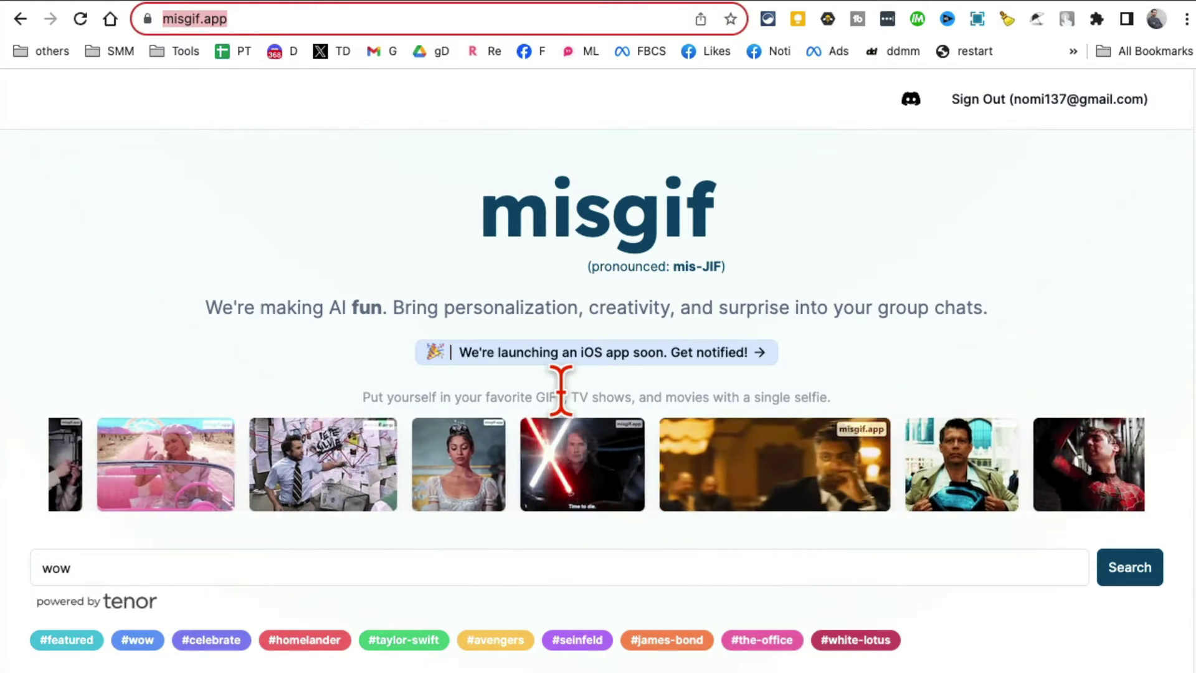
drag(561, 390, 362, 389)
scroll(396, 278, down, 1)
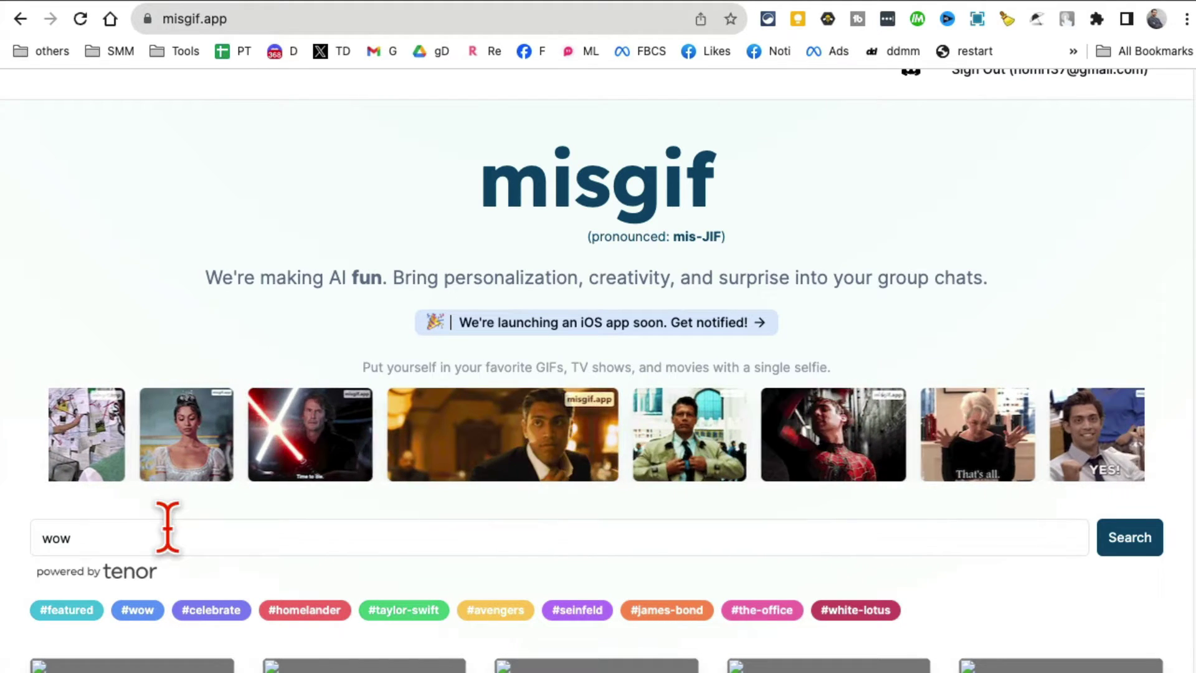
scroll(241, 521, down, 1)
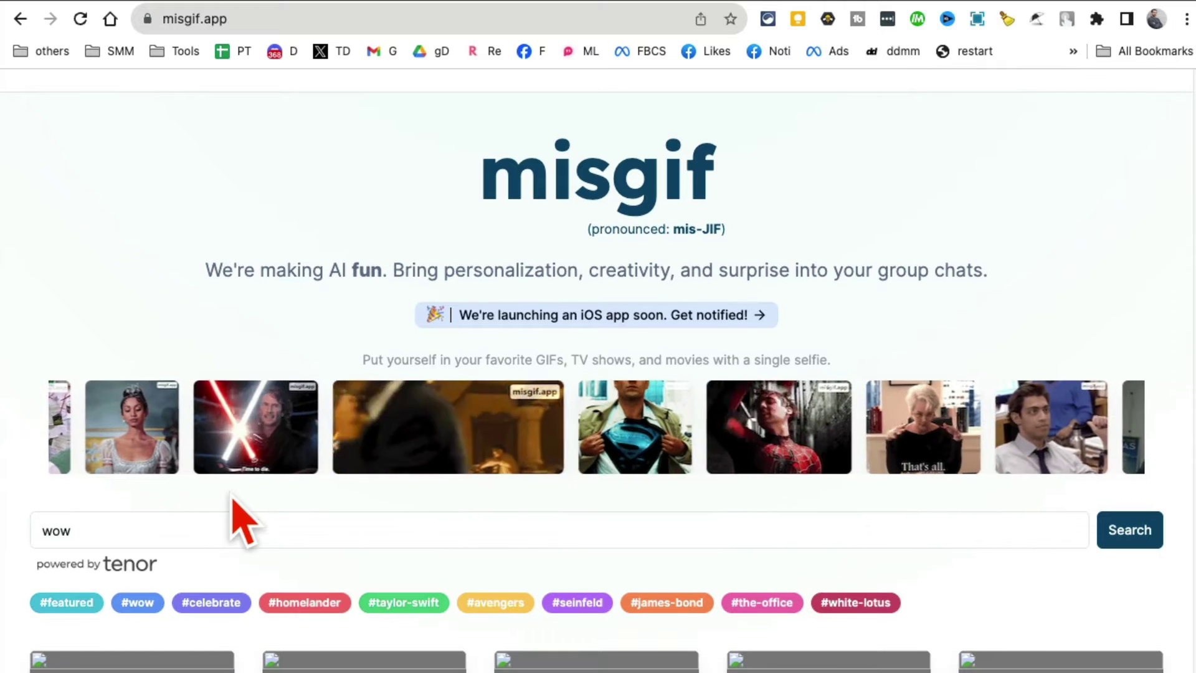
click(138, 520)
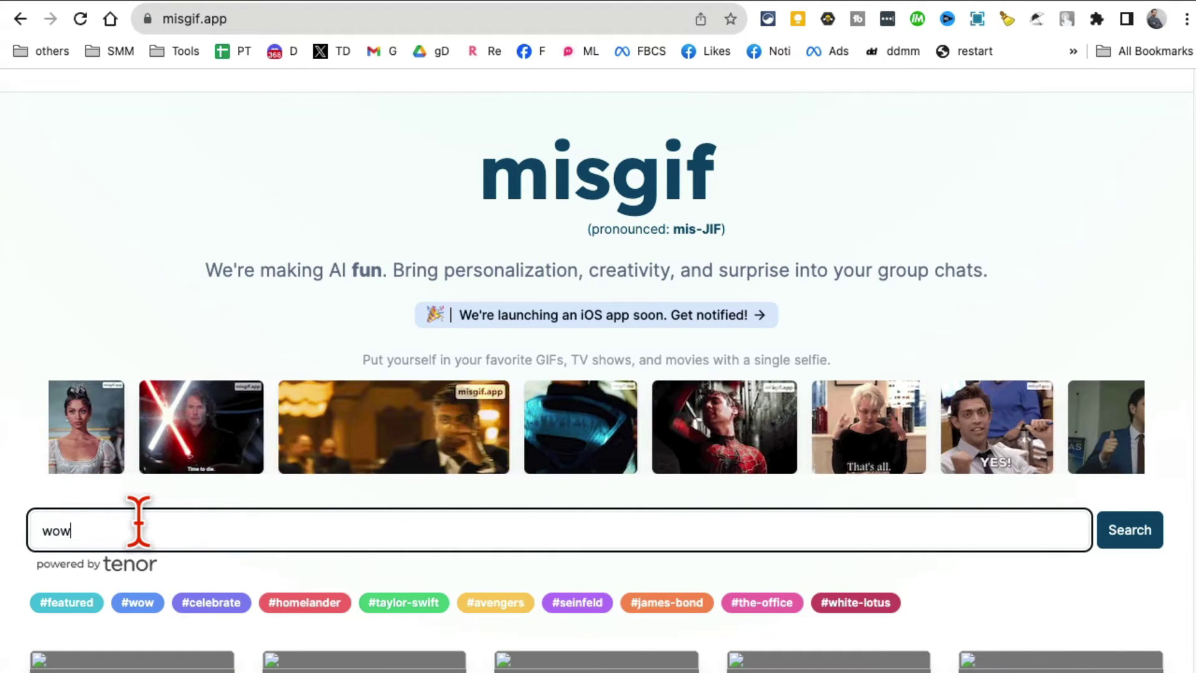
scroll(507, 517, down, 1)
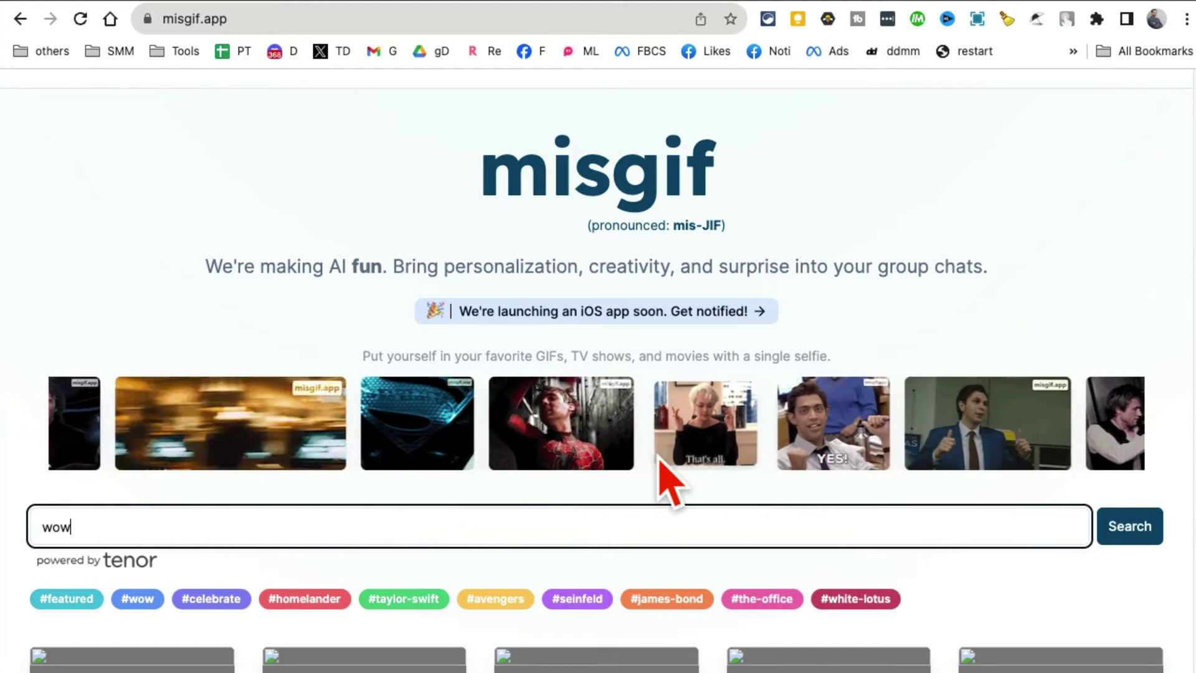
scroll(665, 467, down, 3)
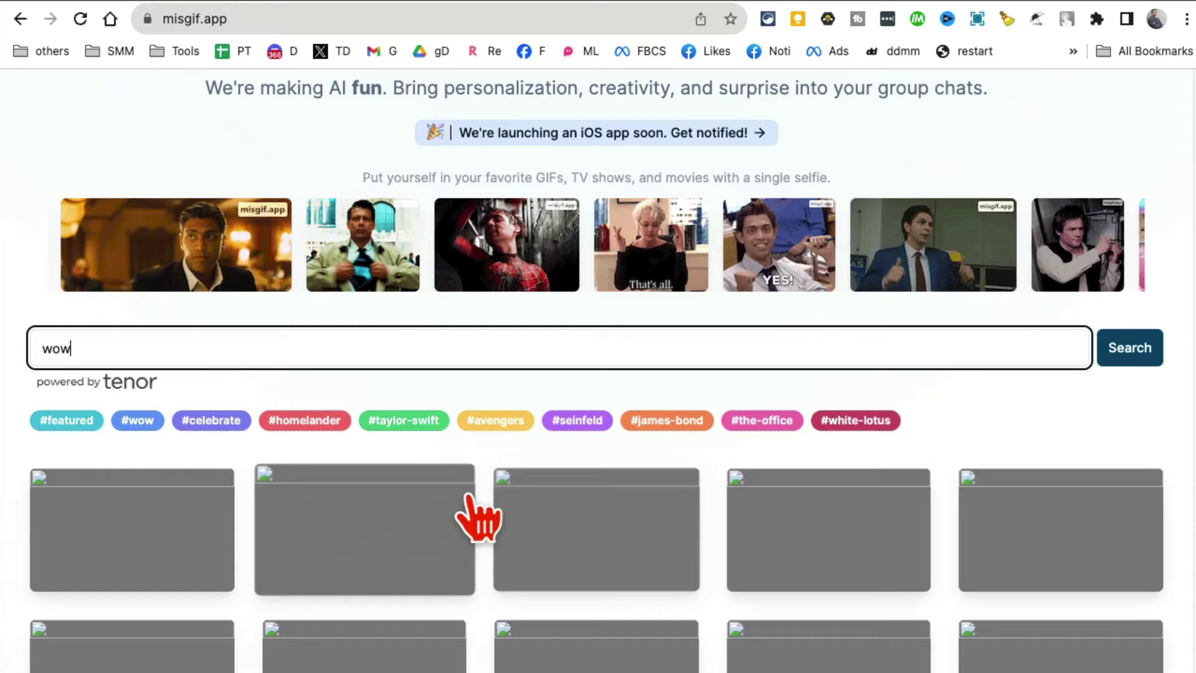
- Pick a GIF and load the headshot JPG as the Remix face picture
click(340, 529)
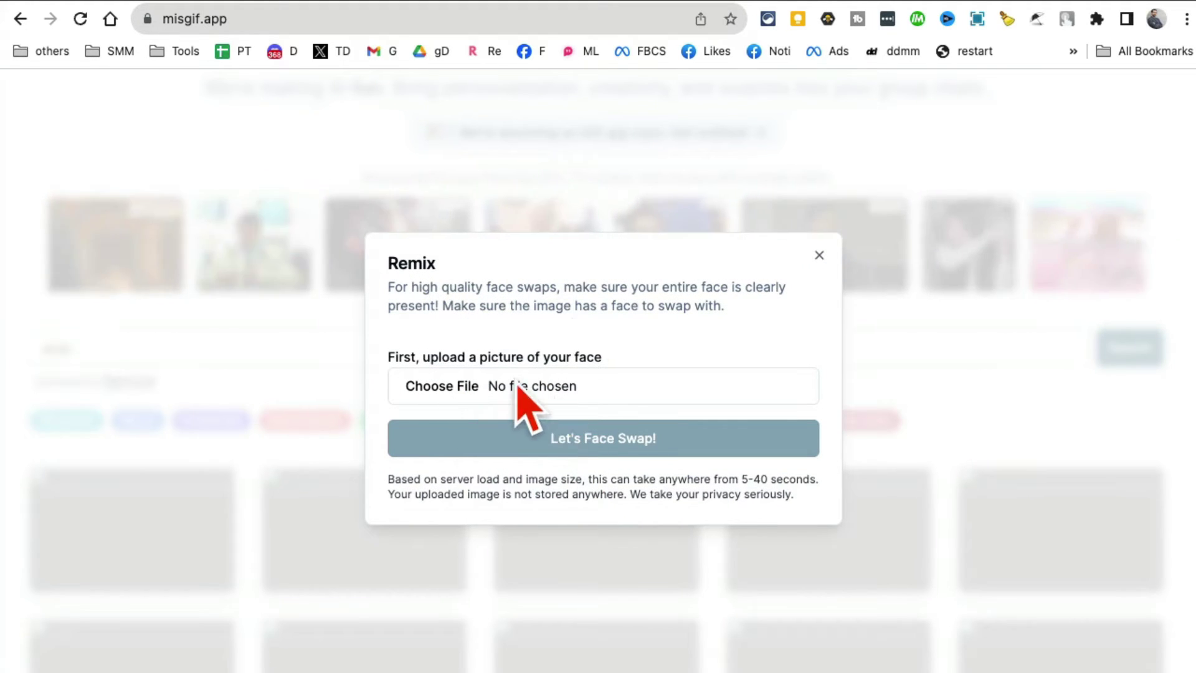
click(455, 387)
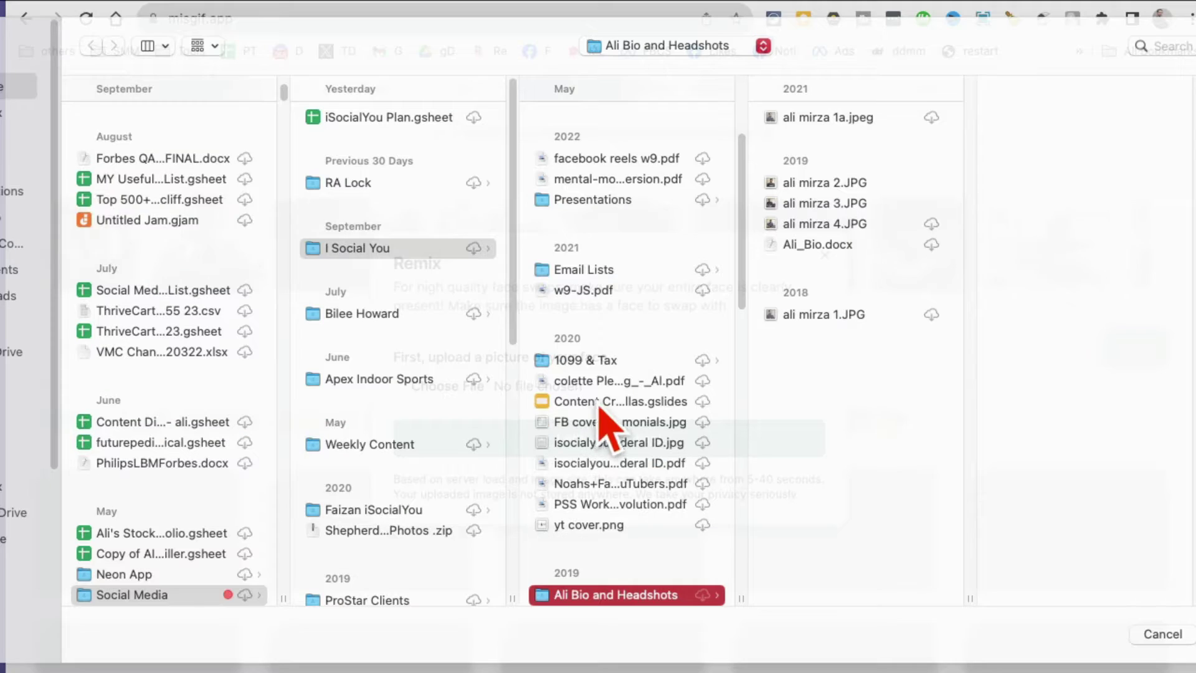
click(848, 187)
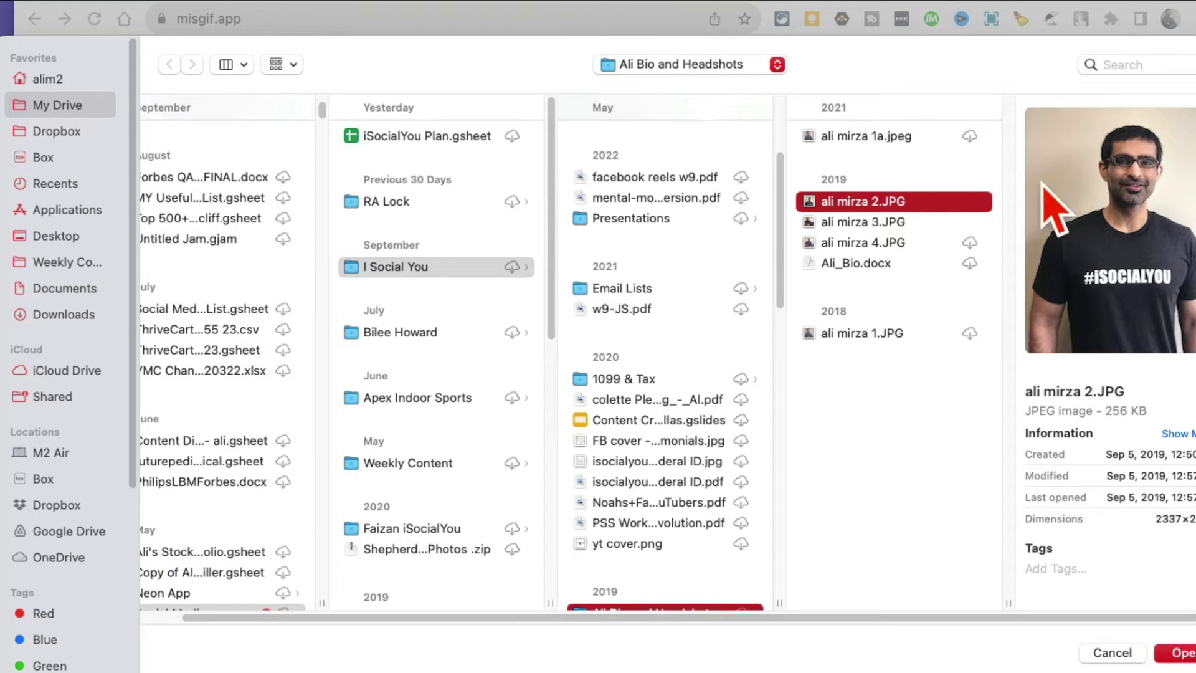
click(1180, 654)
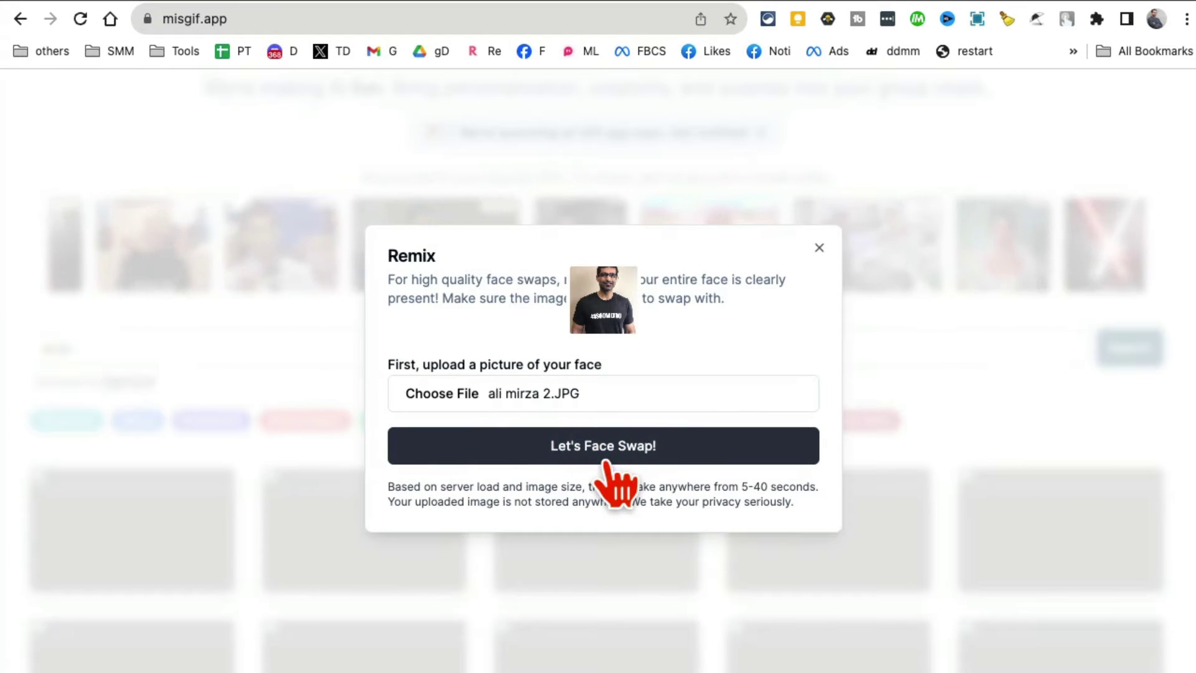
- Run the face swap to get the OH, WOW! GIF, then close the result
click(604, 462)
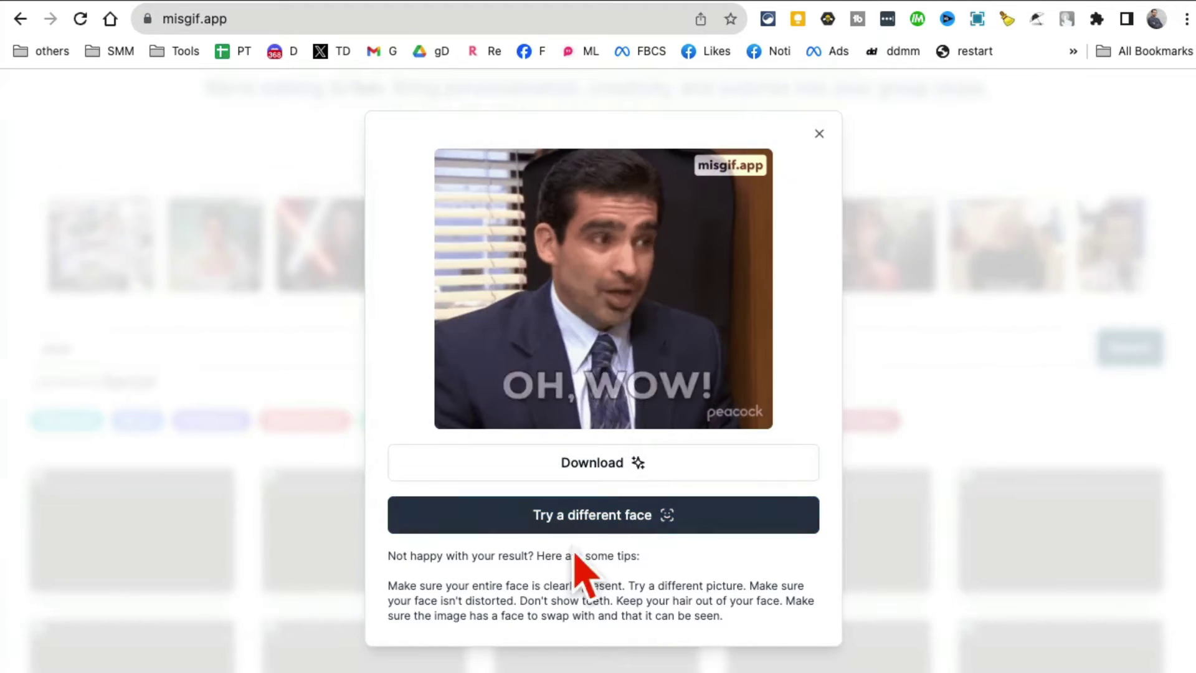
click(819, 134)
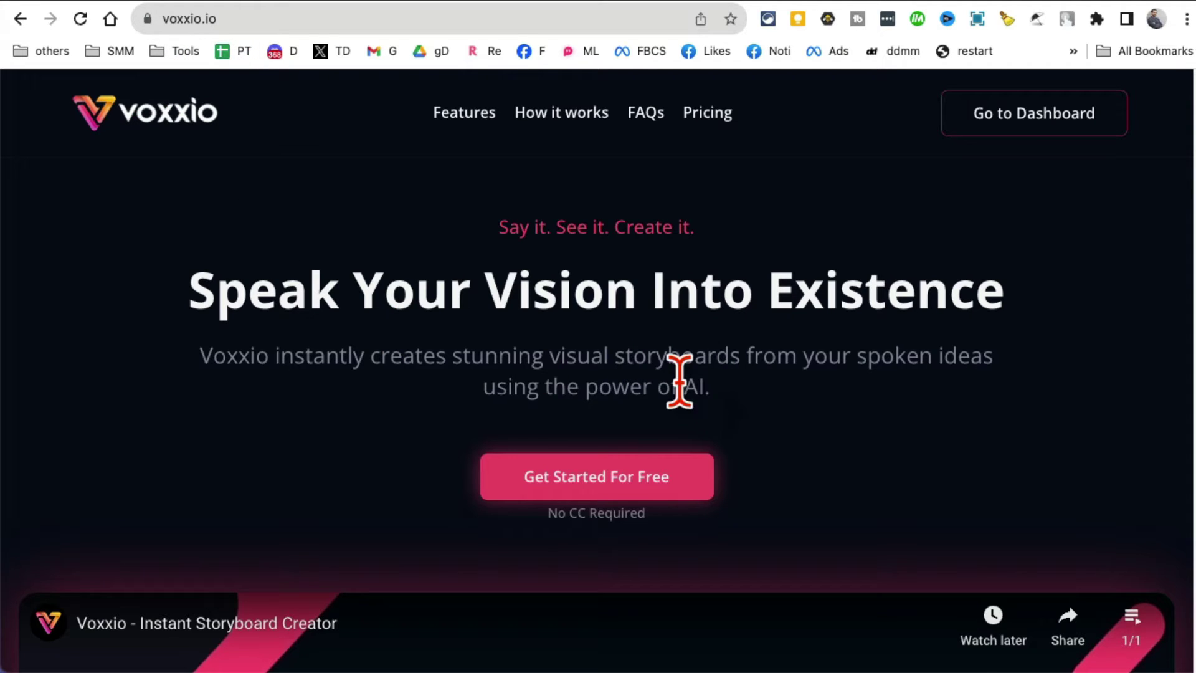
- Highlight parts of the Voxxio subtitle, then go to the empty Voxxio dashboard
drag(434, 353, 802, 426)
click(808, 443)
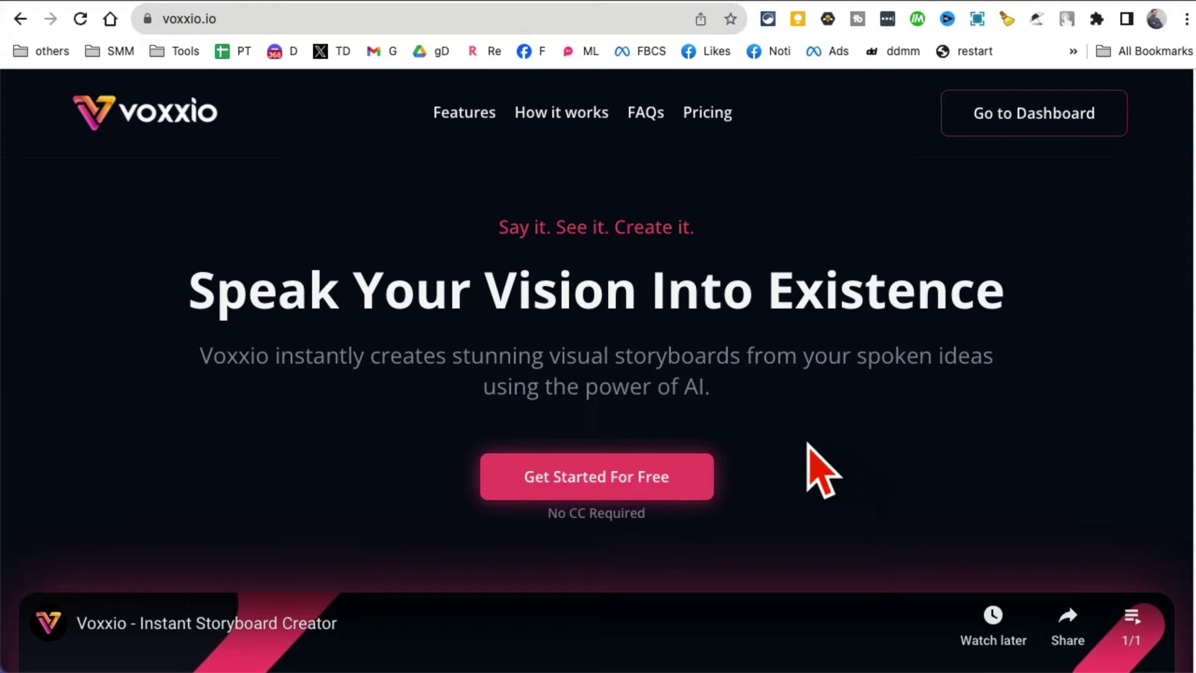
drag(307, 355, 676, 378)
click(748, 451)
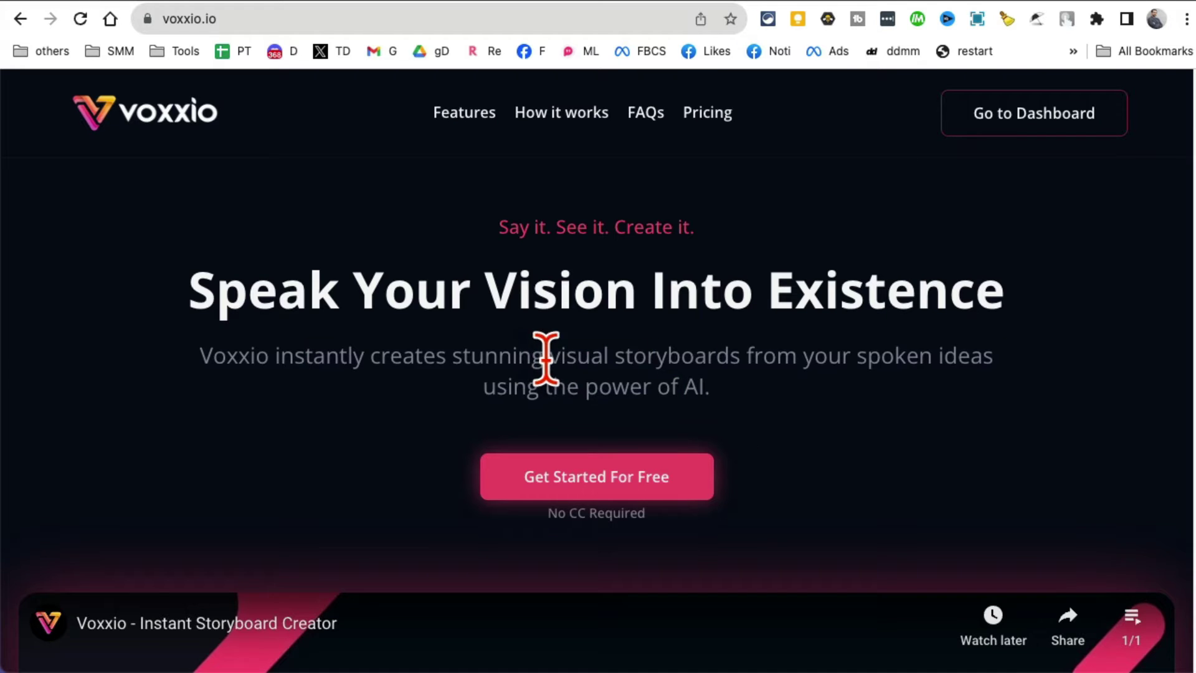
drag(546, 358, 790, 405)
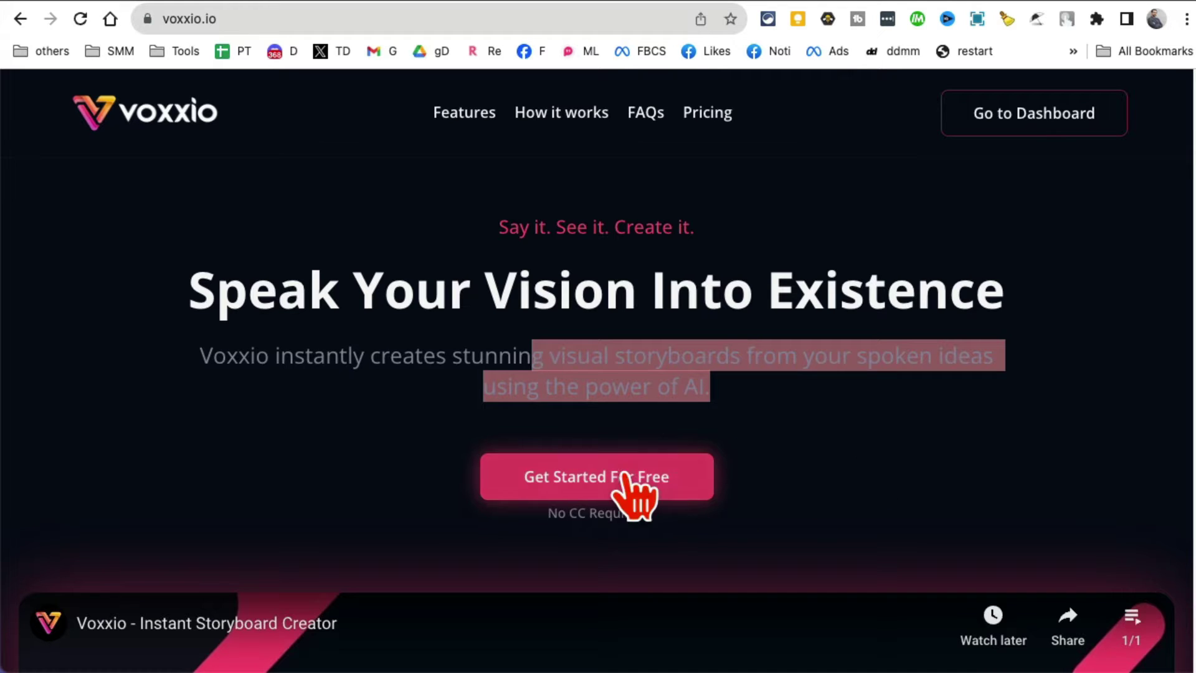
click(1011, 130)
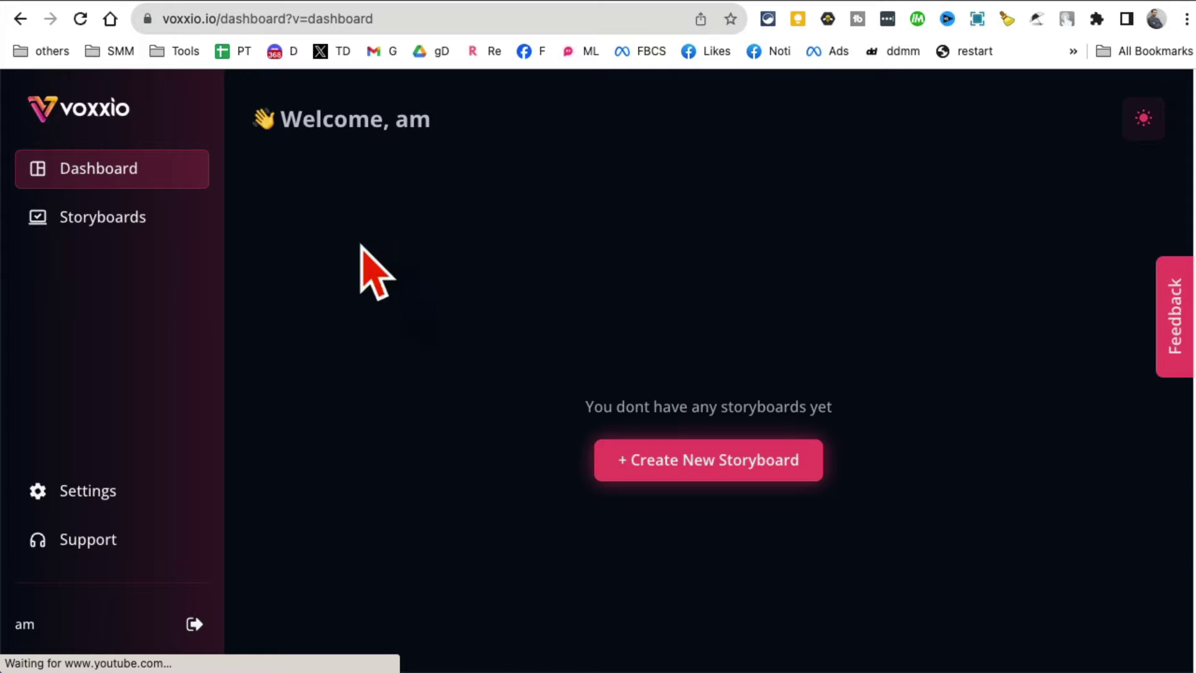
- Create storyboard 'AI' with Marketing type, 5 panels and Casual tone, and save it
click(687, 461)
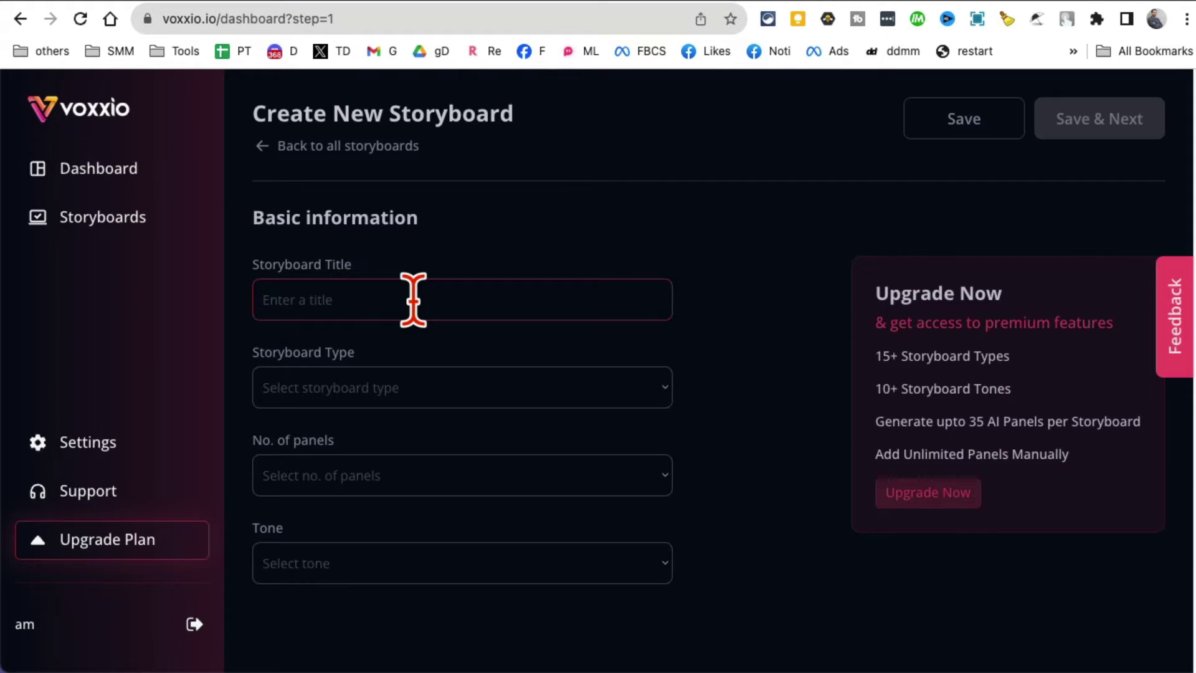
click(371, 396)
click(390, 434)
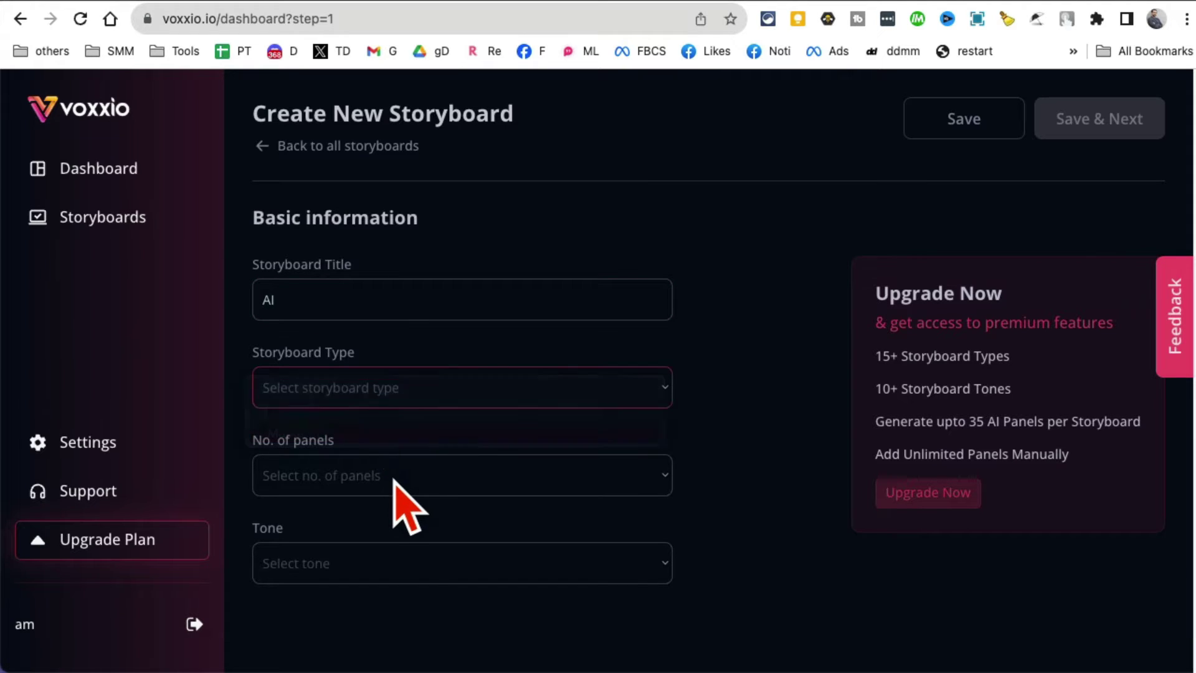
click(395, 480)
click(395, 500)
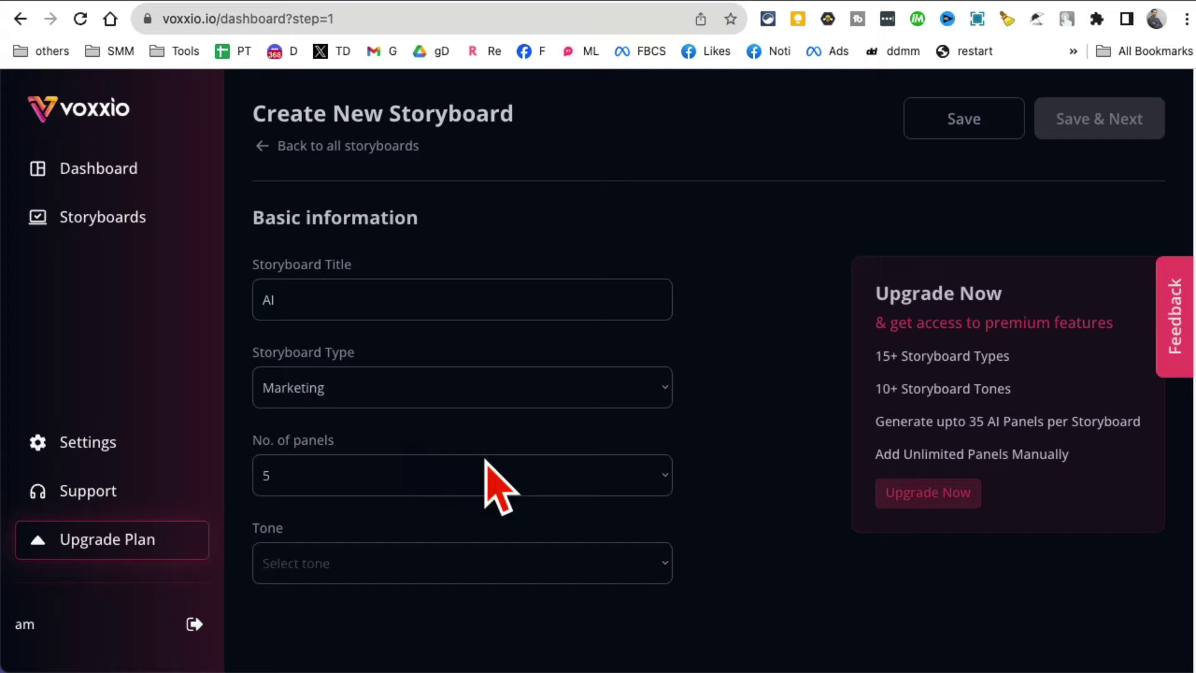
scroll(741, 536, down, 1)
click(419, 528)
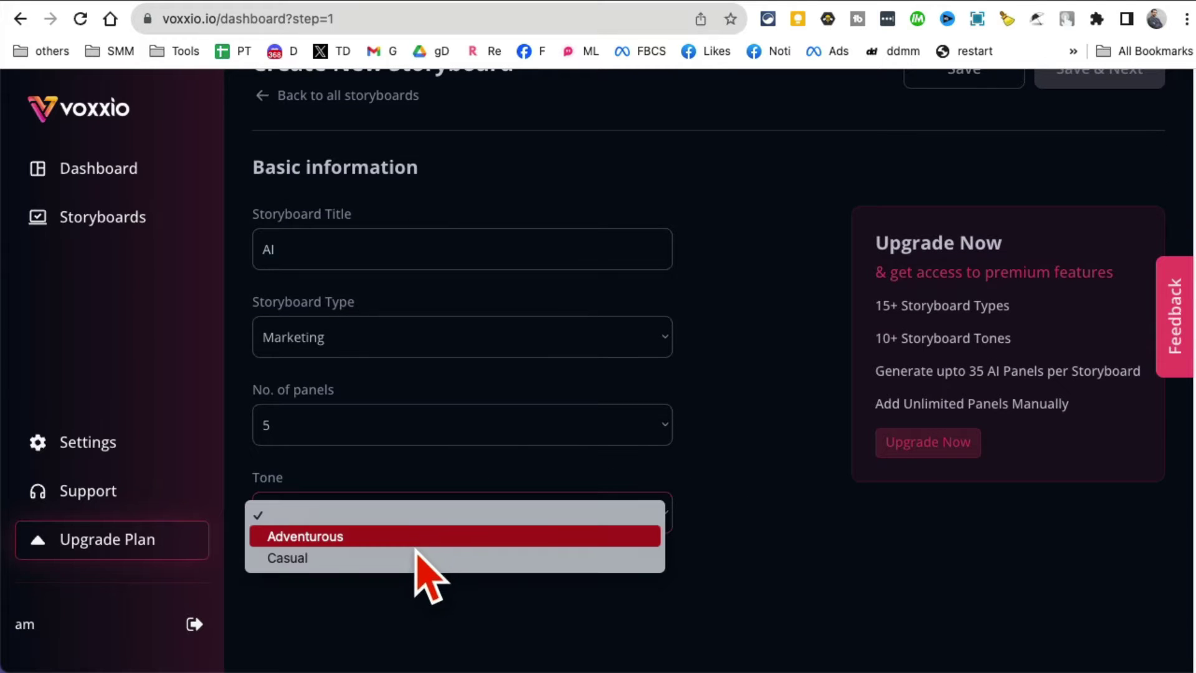
click(347, 559)
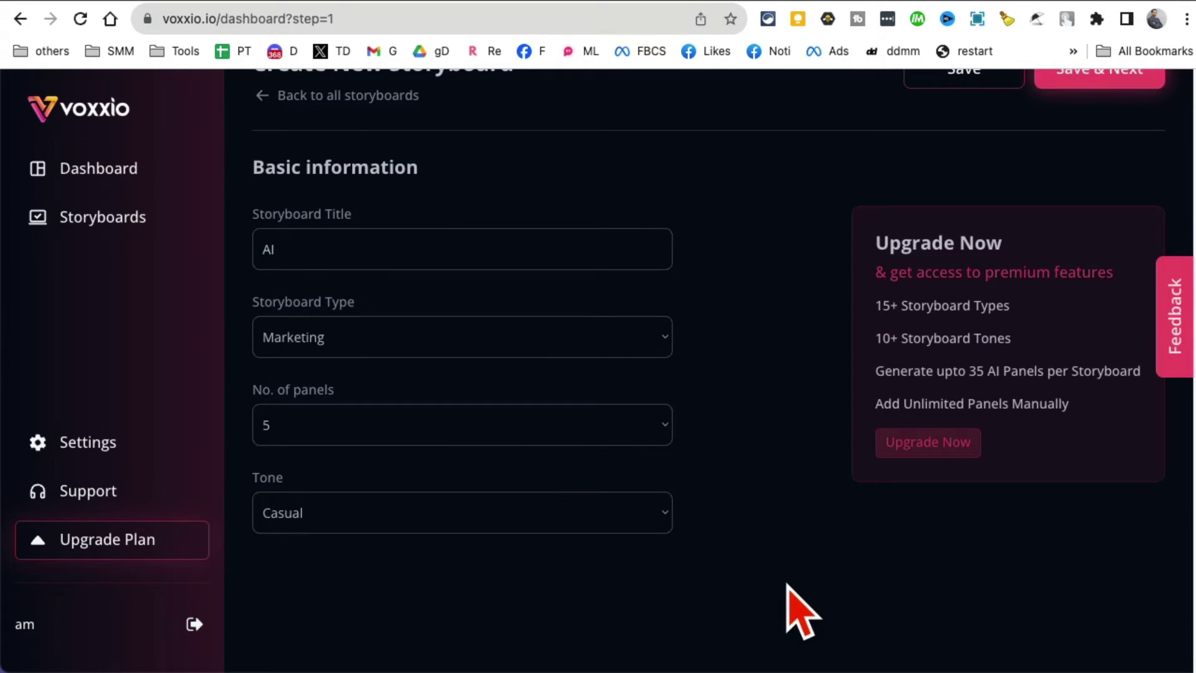
scroll(1022, 315, up, 1)
click(1099, 119)
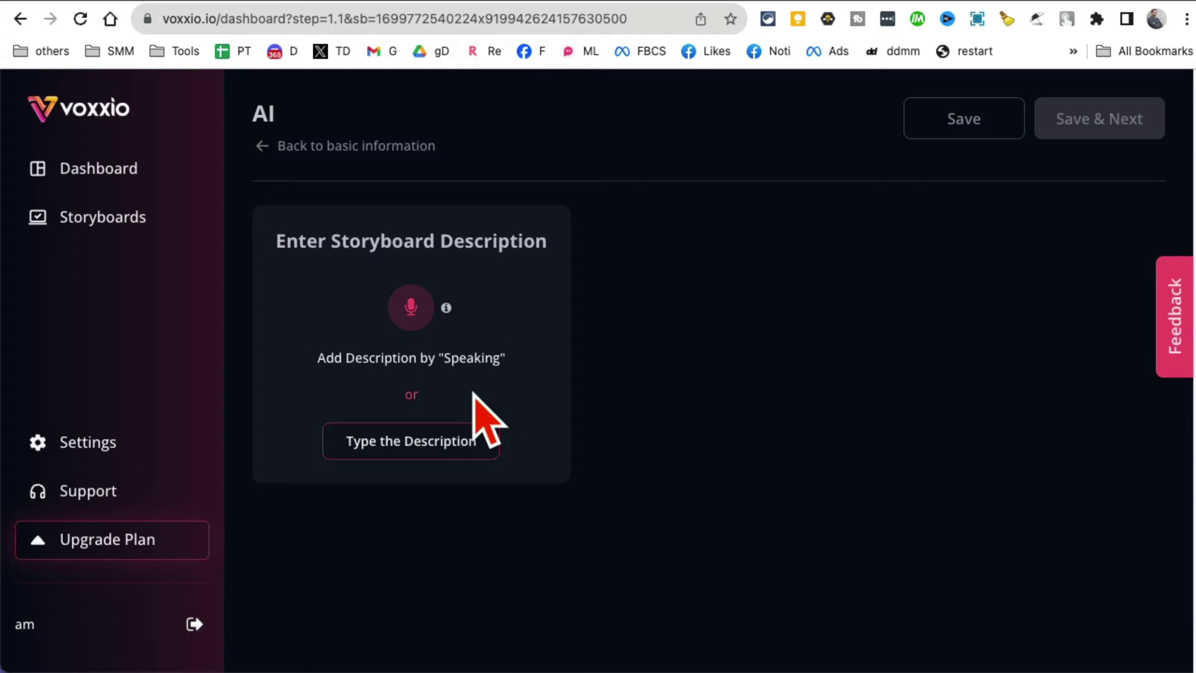
- Dictate the description 'future of artificial intelligence in business and marketing' and save it
click(411, 306)
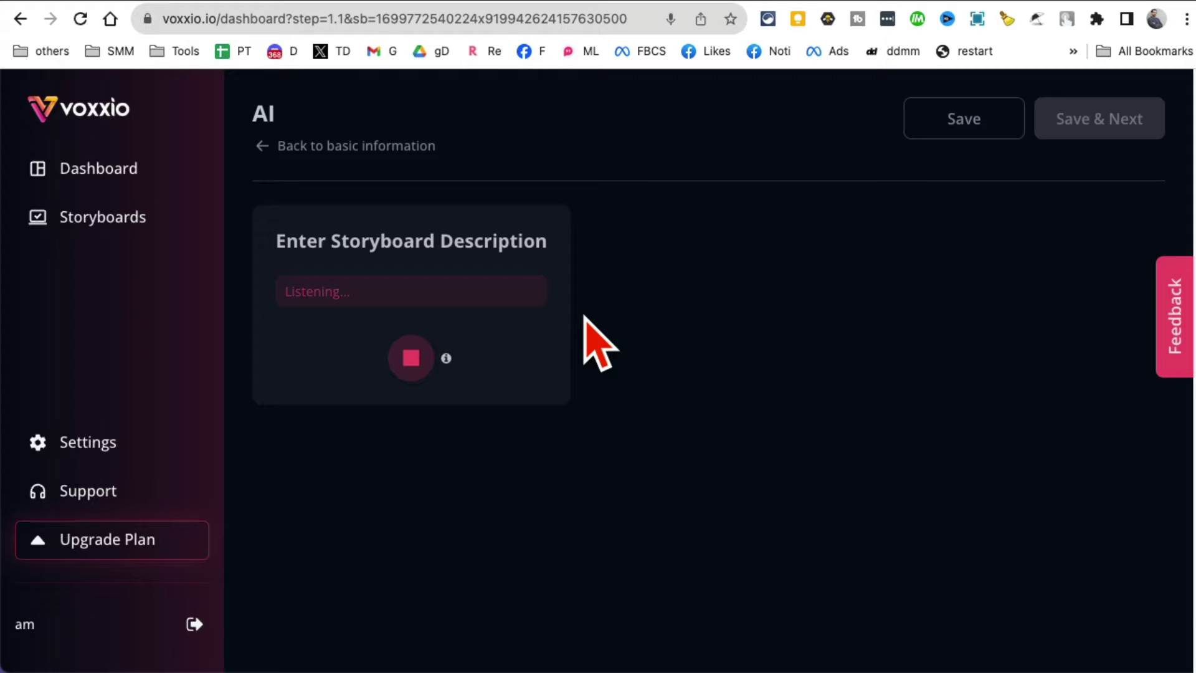
click(423, 366)
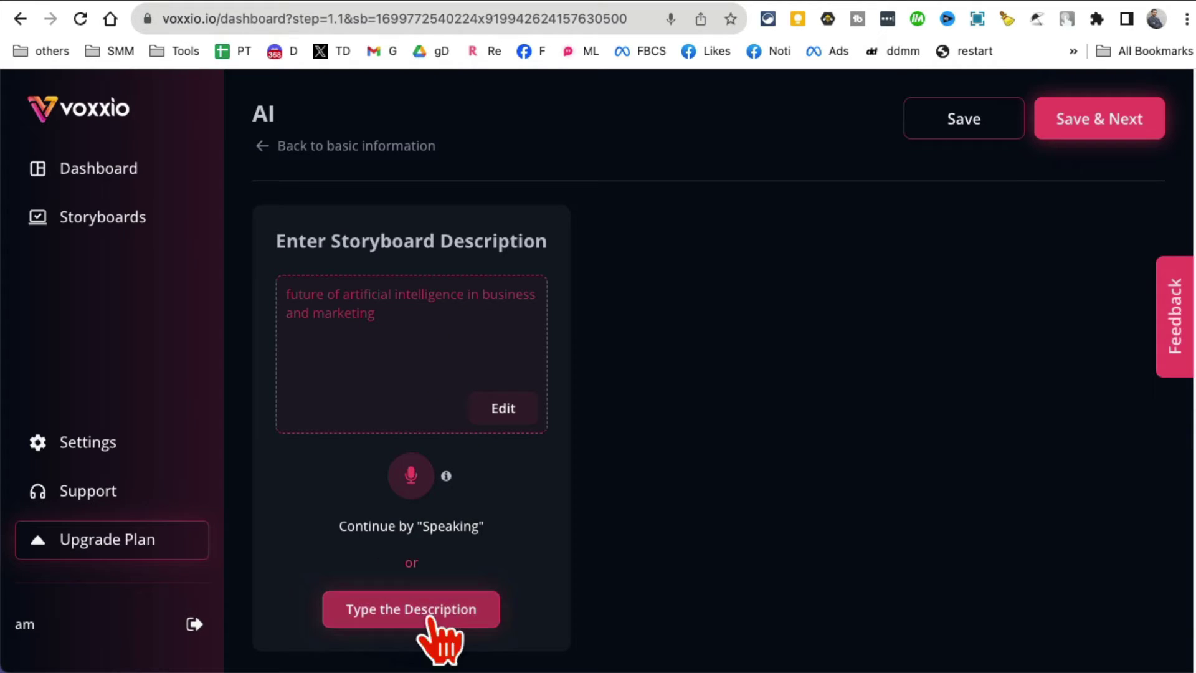
drag(435, 325, 279, 298)
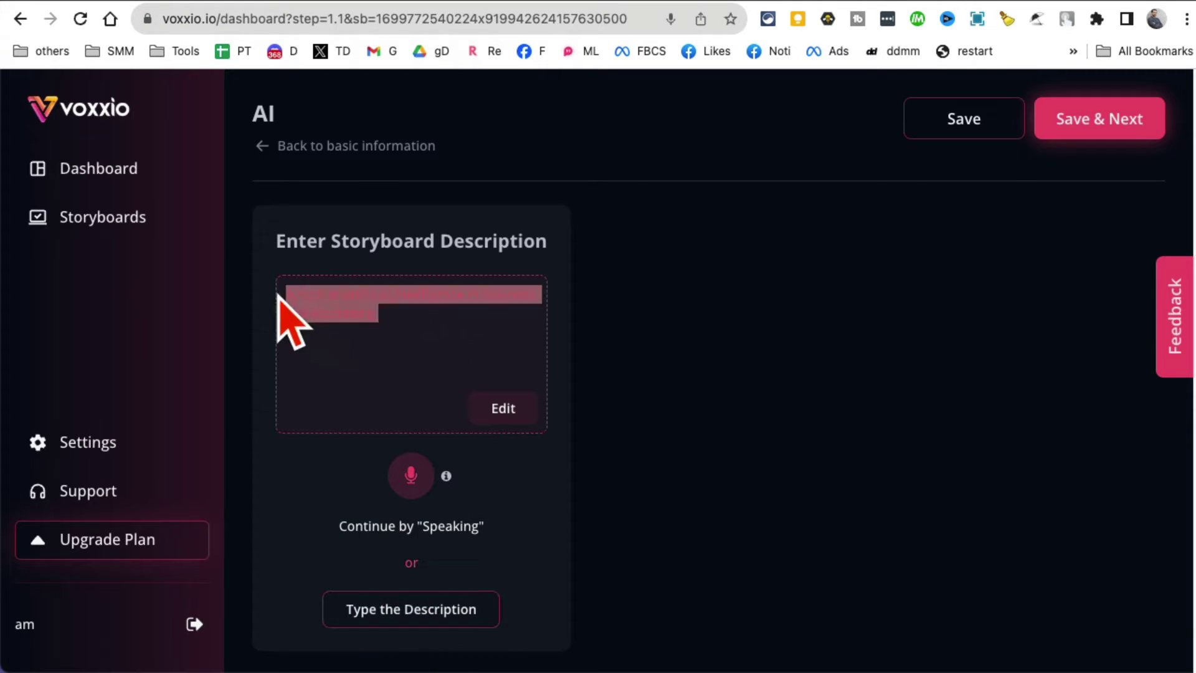
click(1110, 133)
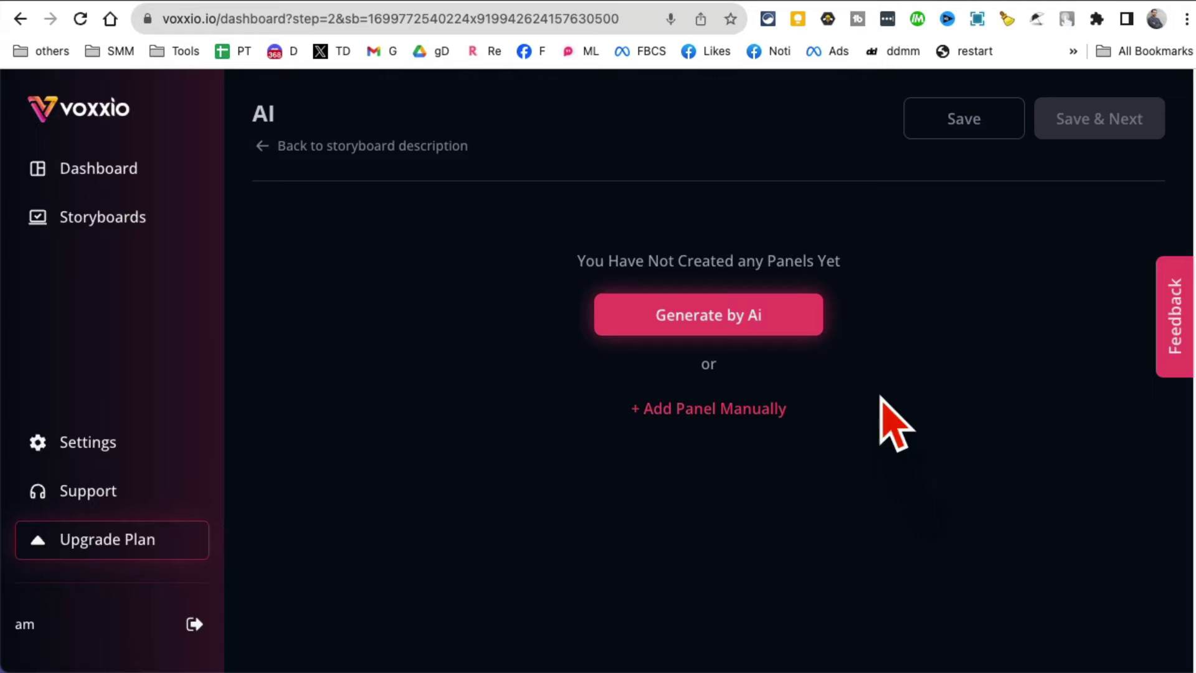
- Generate five AI panels with title, description and action, then save them
click(747, 331)
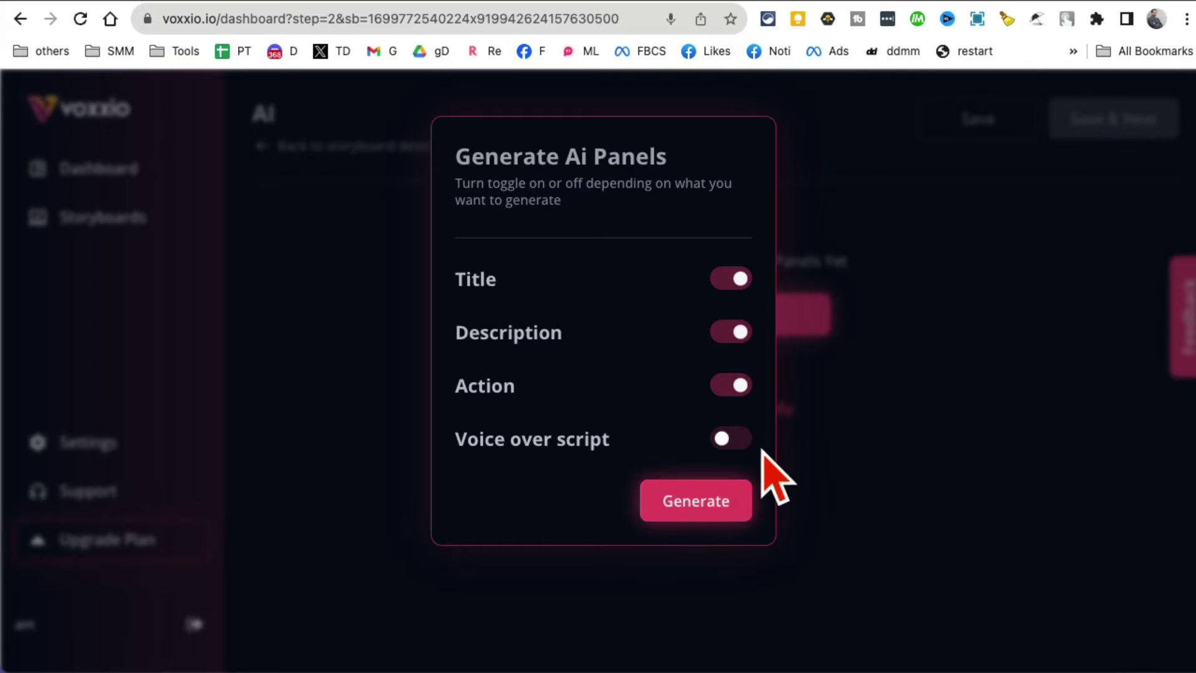
click(716, 500)
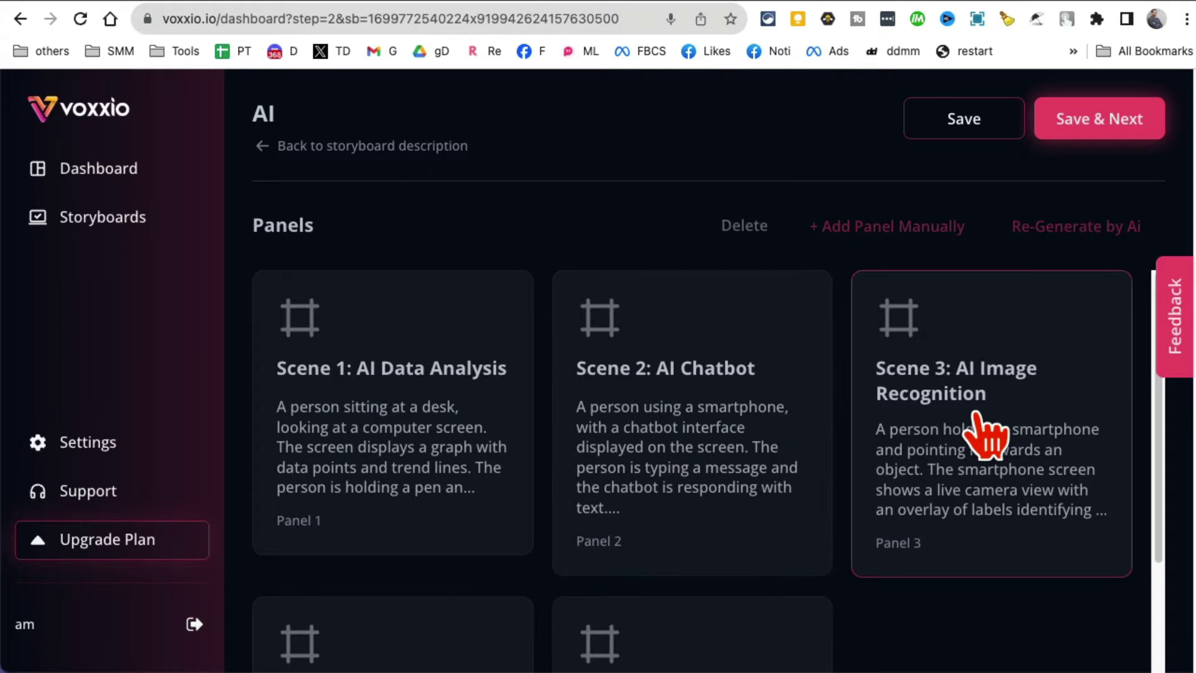
scroll(986, 436, down, 1)
scroll(971, 449, down, 3)
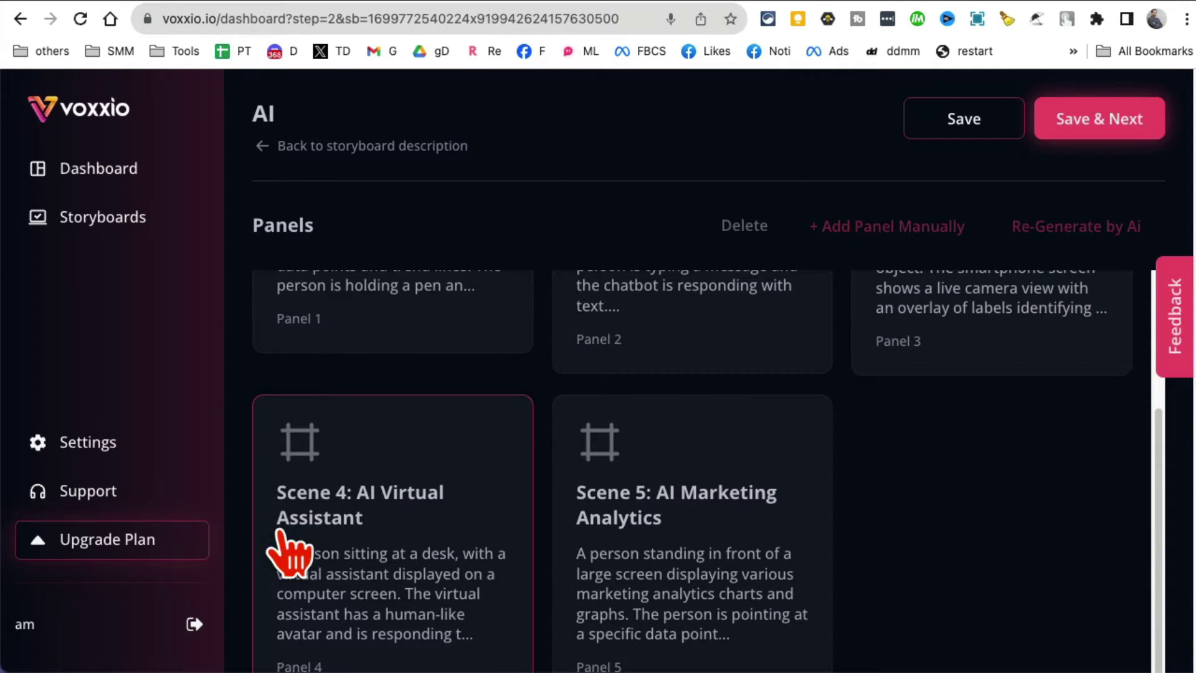
scroll(822, 498, up, 4)
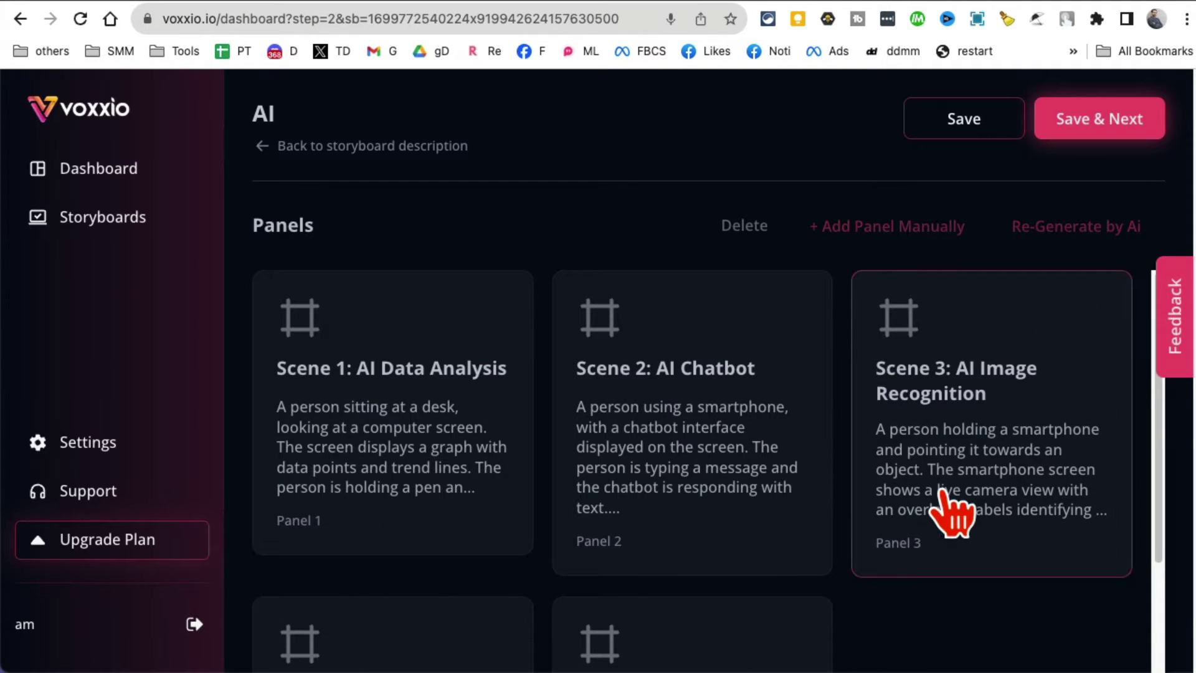
click(1099, 123)
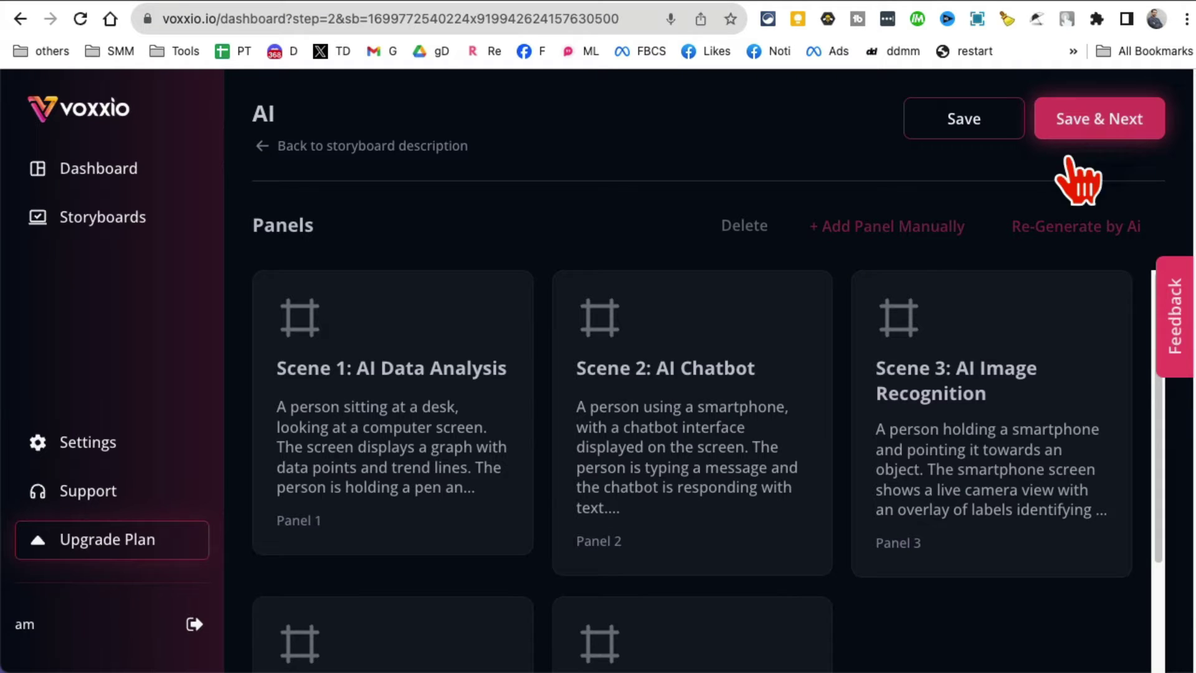
click(1104, 115)
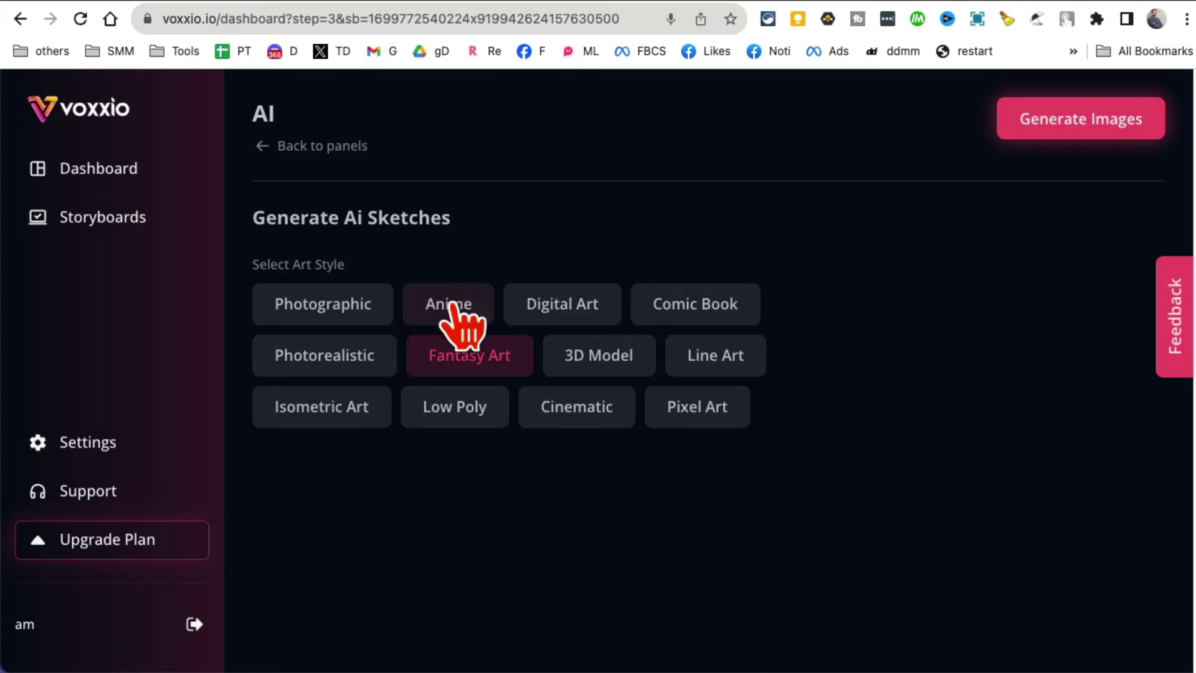
- Try Digital Art, dismiss the upgrade offer, and generate Fantasy Art sketches for every scene
click(551, 320)
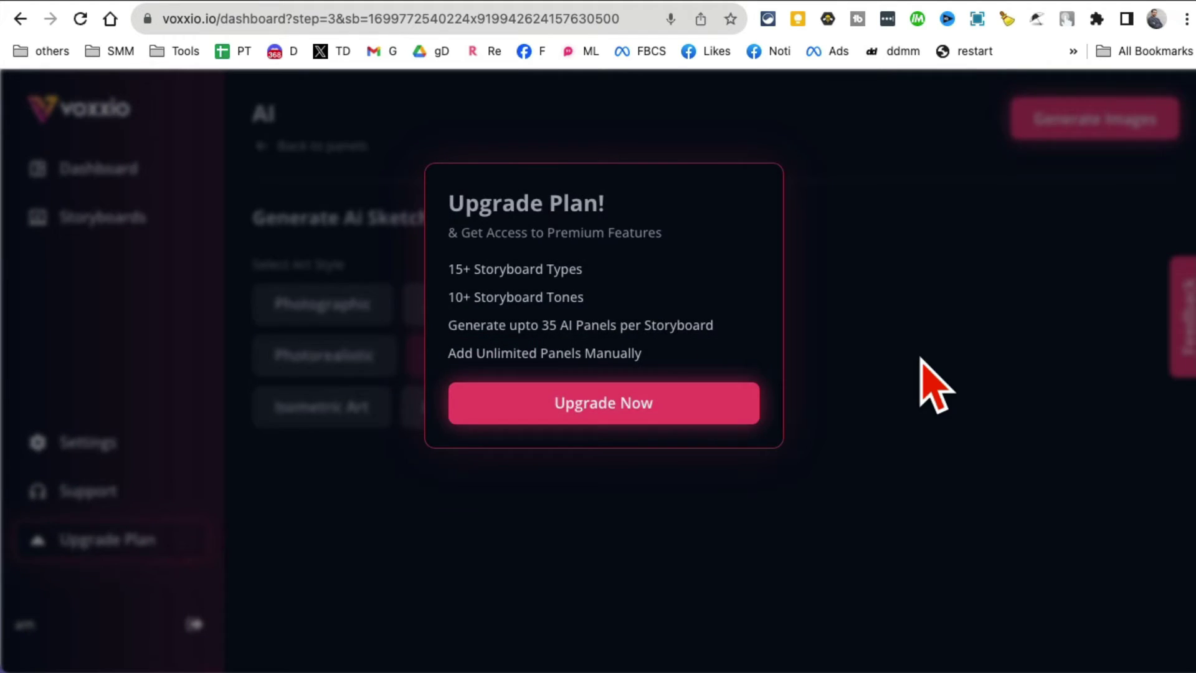
click(921, 374)
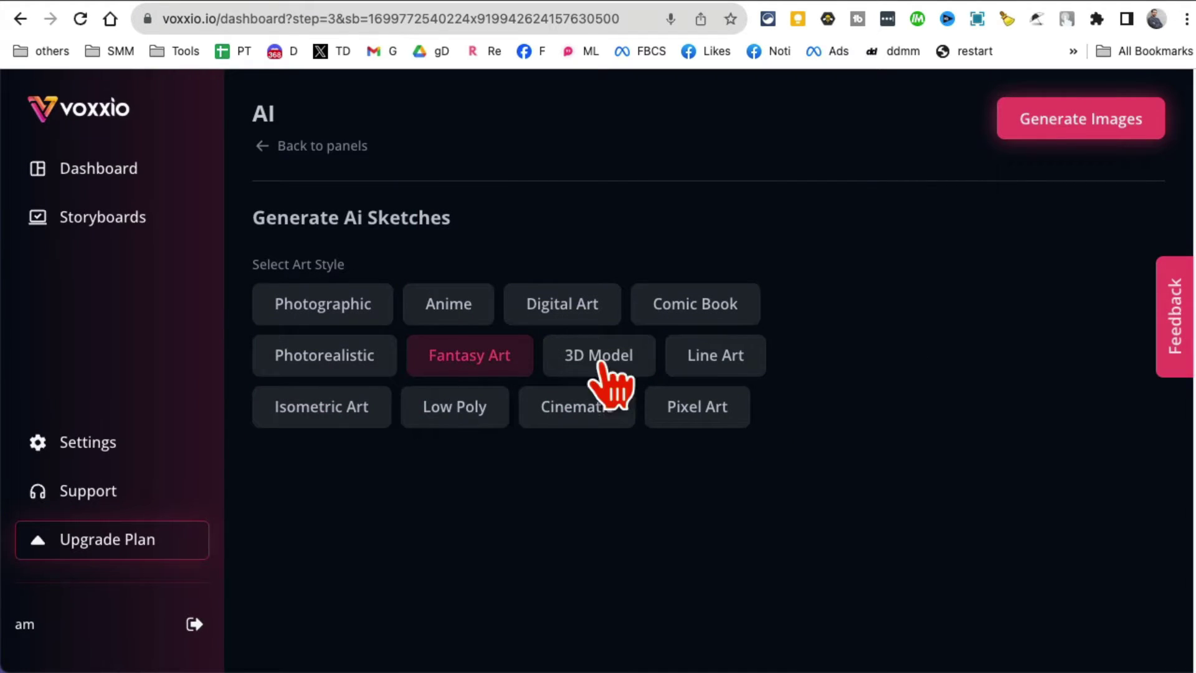
click(1058, 129)
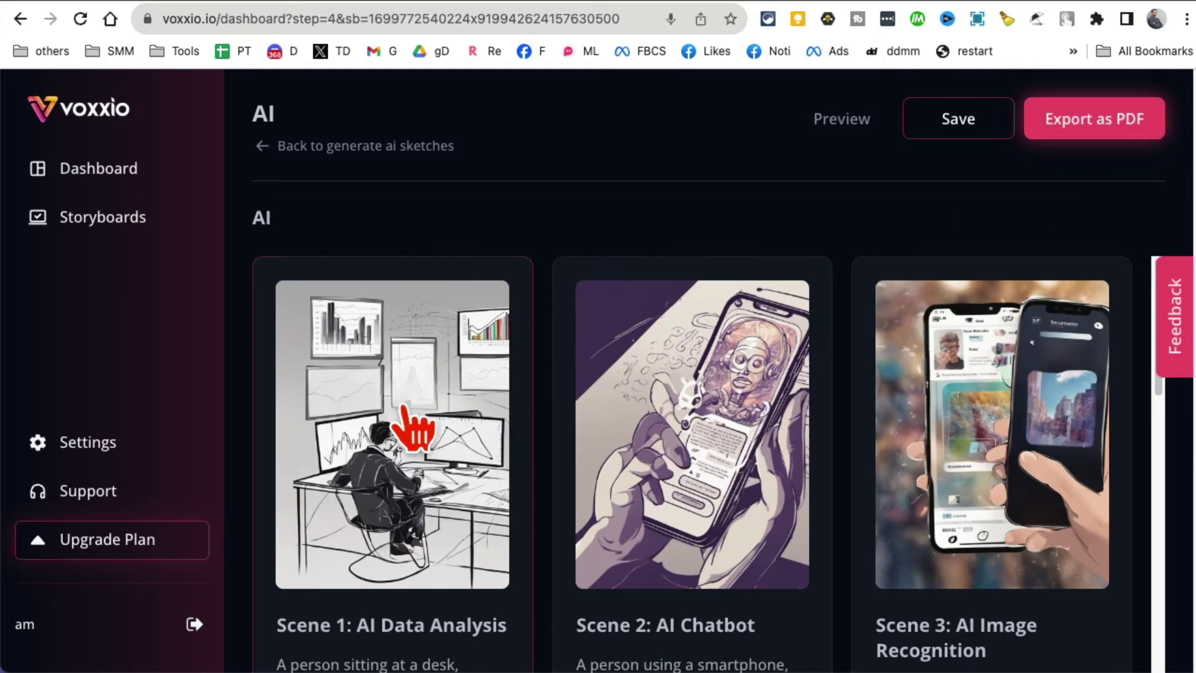
- Scroll through the five generated Fantasy Art scene sketches
scroll(928, 442, down, 2)
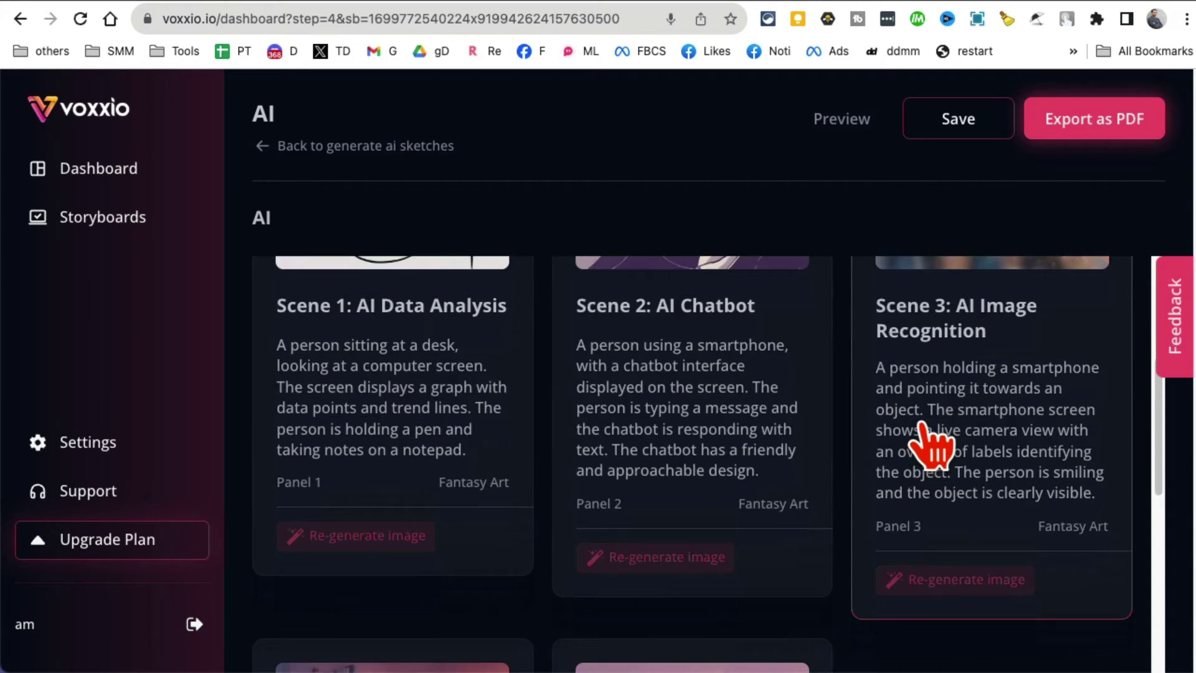
scroll(931, 445, down, 5)
scroll(920, 507, up, 10)
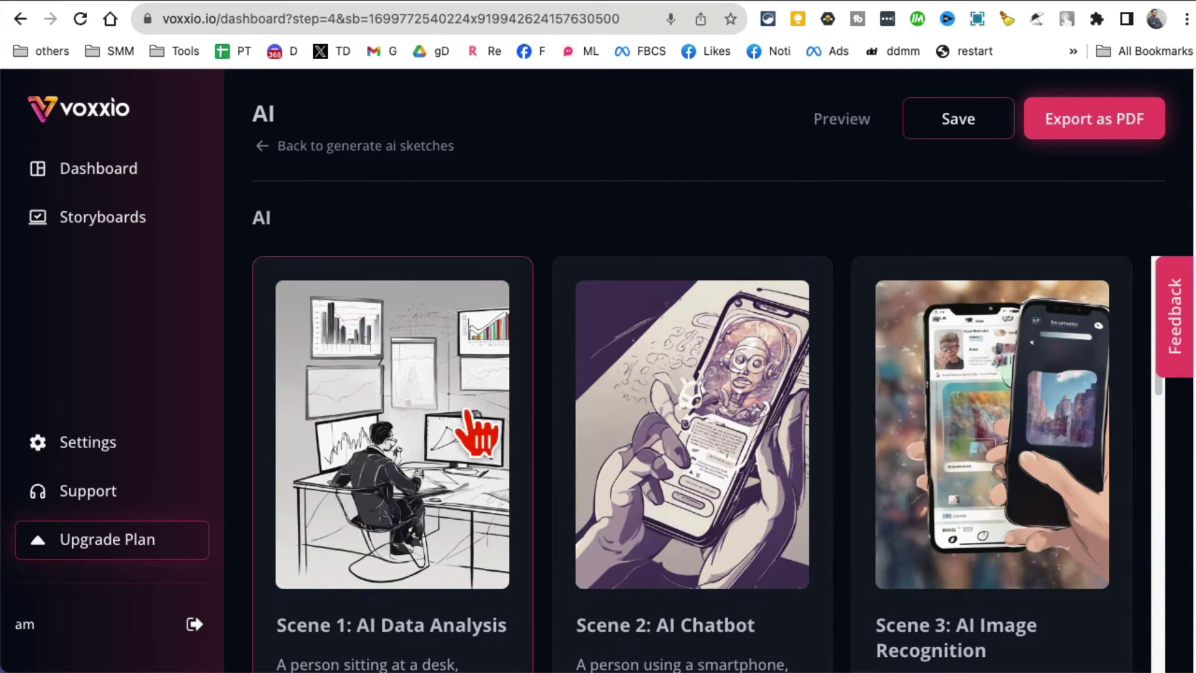
scroll(1028, 452, down, 10)
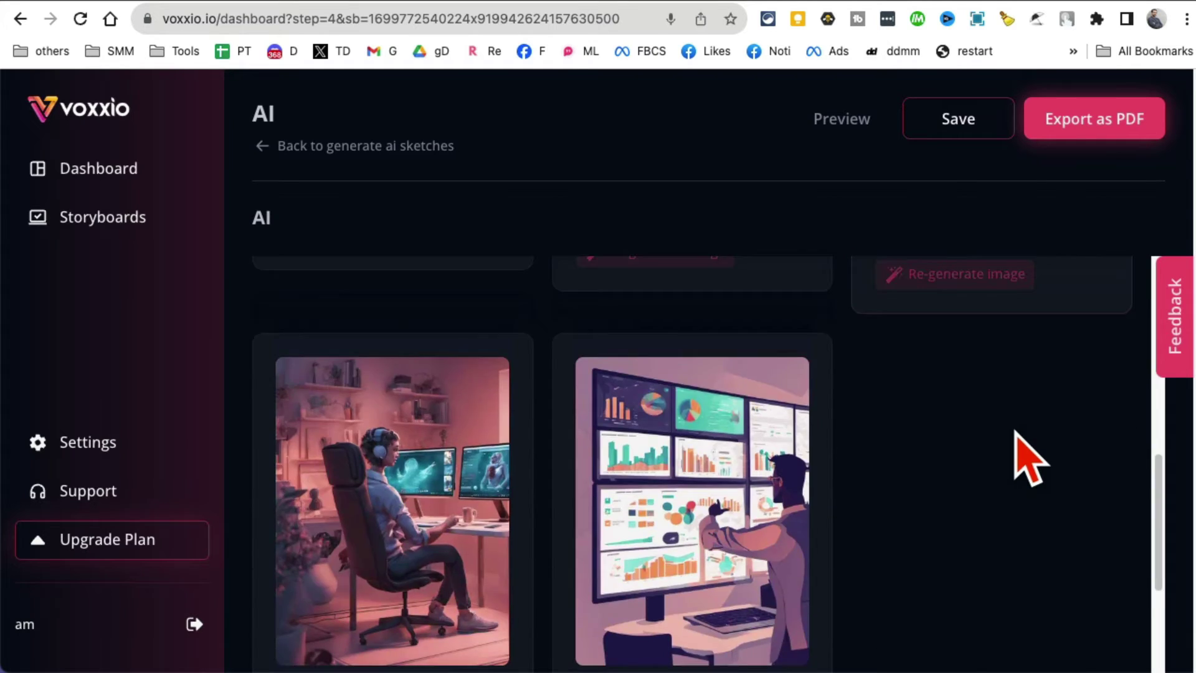
scroll(1015, 430, up, 10)
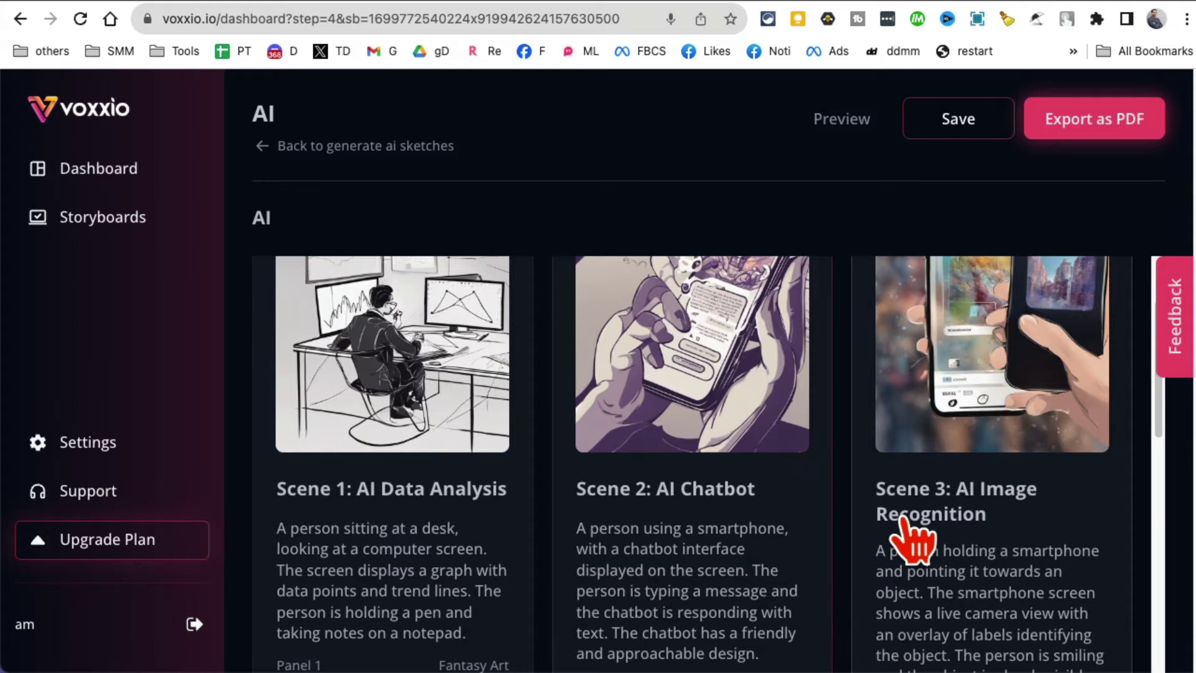
scroll(915, 499, down, 5)
scroll(718, 540, down, 5)
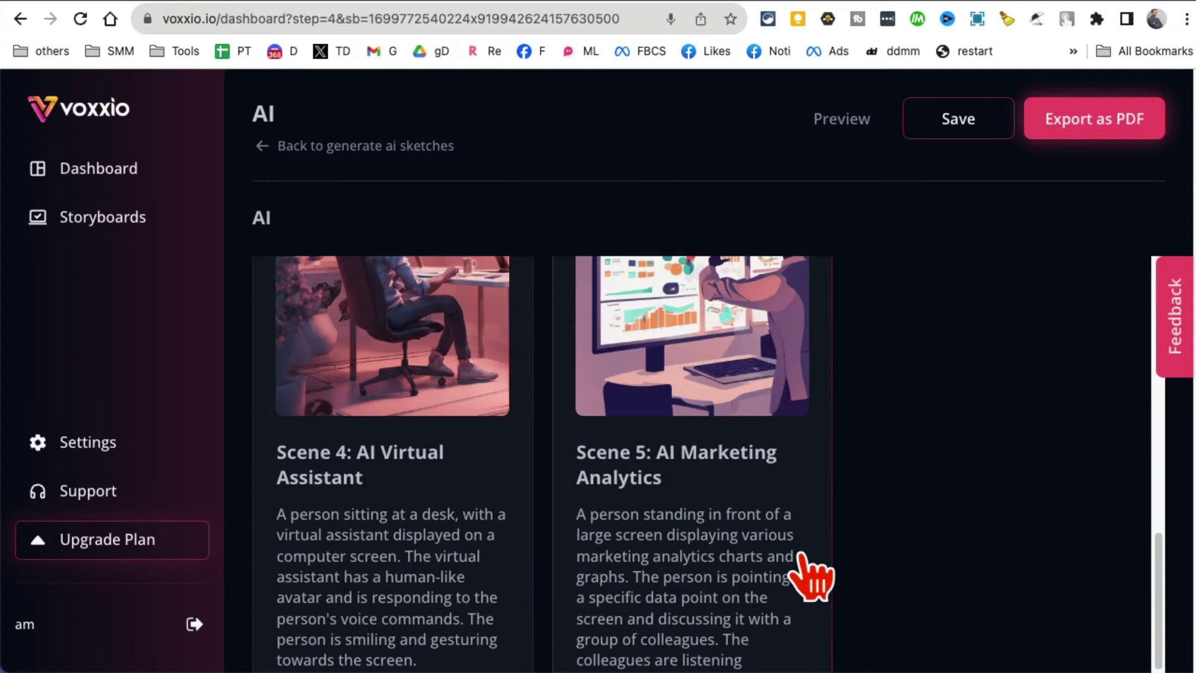
scroll(798, 574, down, 2)
scroll(747, 570, down, 1)
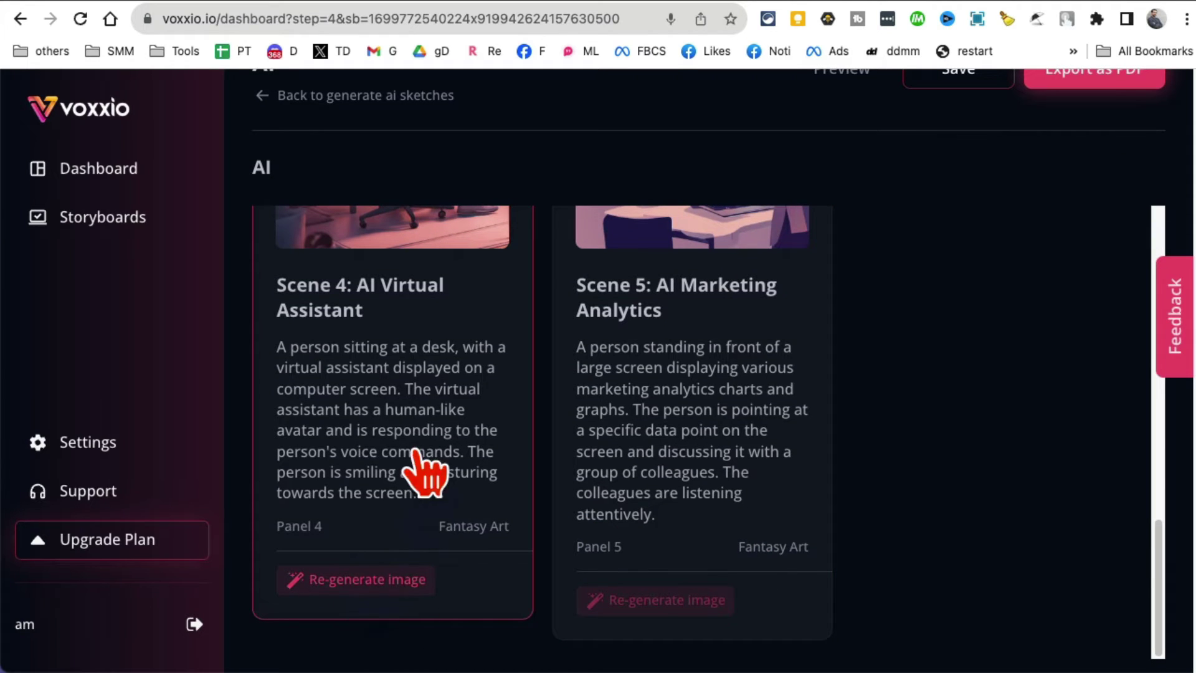
scroll(679, 499, up, 8)
scroll(679, 501, up, 8)
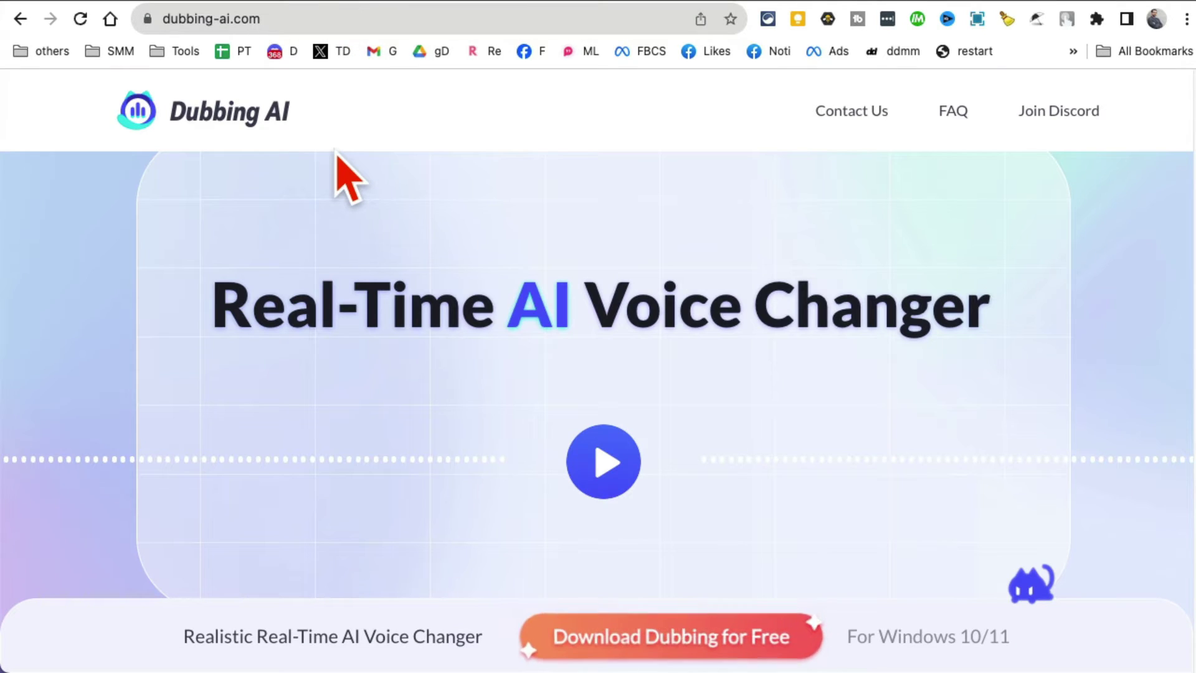
- Play the voice-changer demo, preview and stop the Nahi voice, then go to Try Now!
click(297, 24)
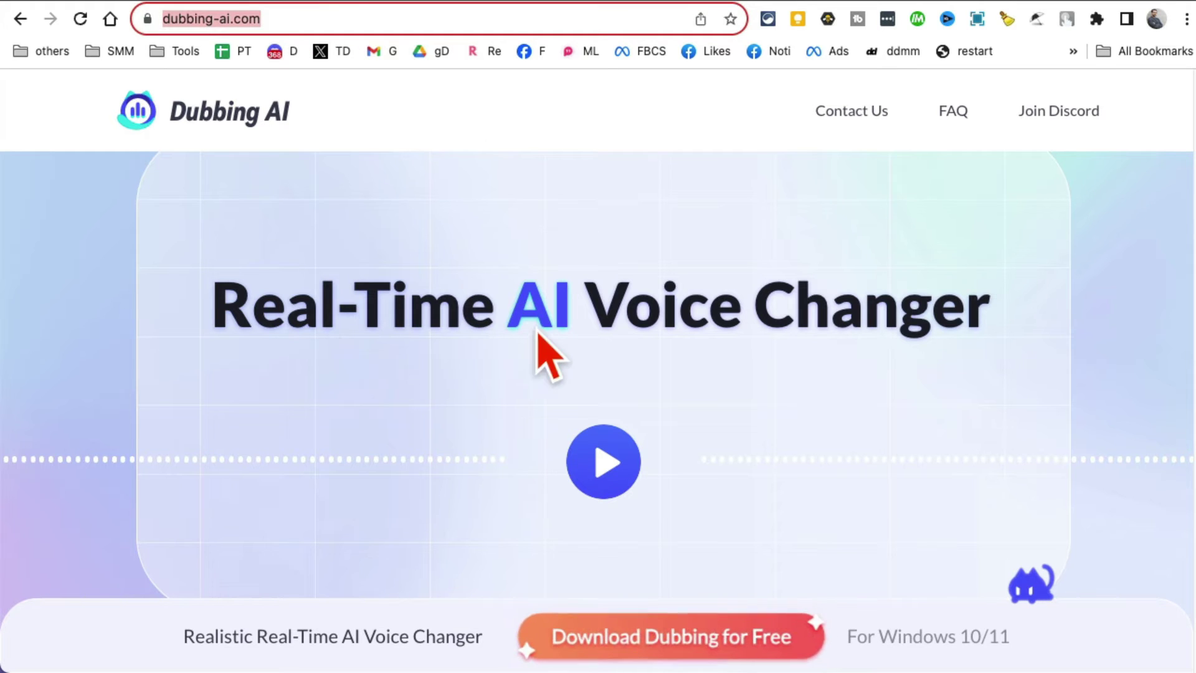
click(619, 471)
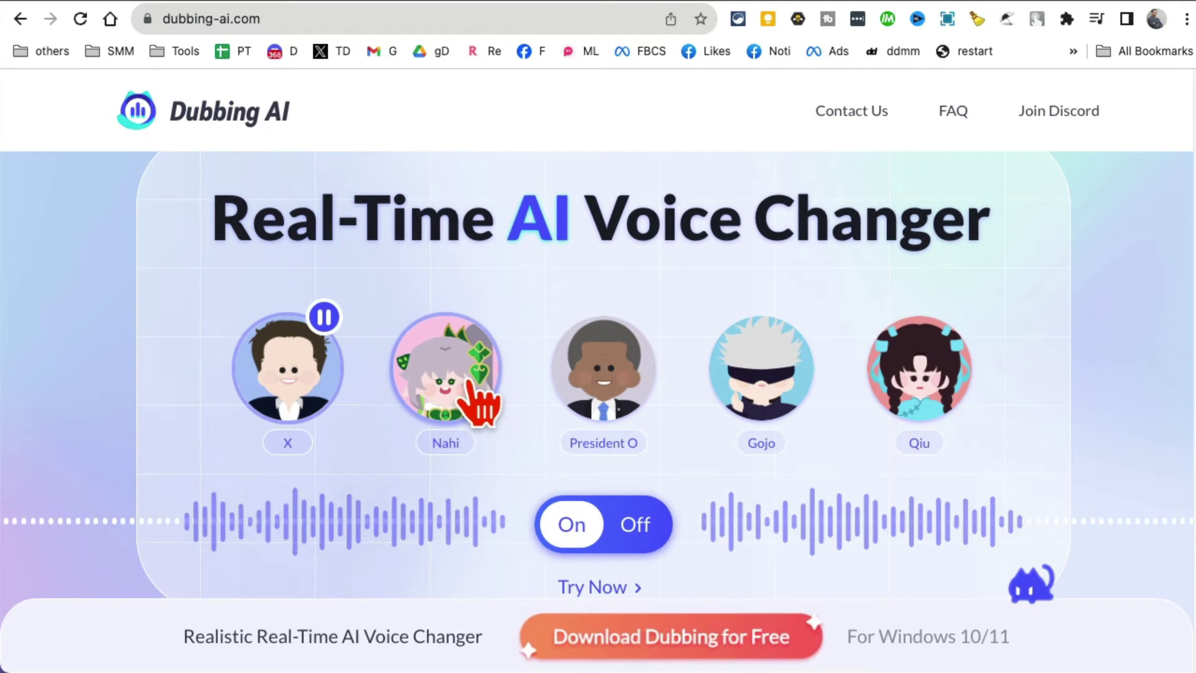
click(479, 401)
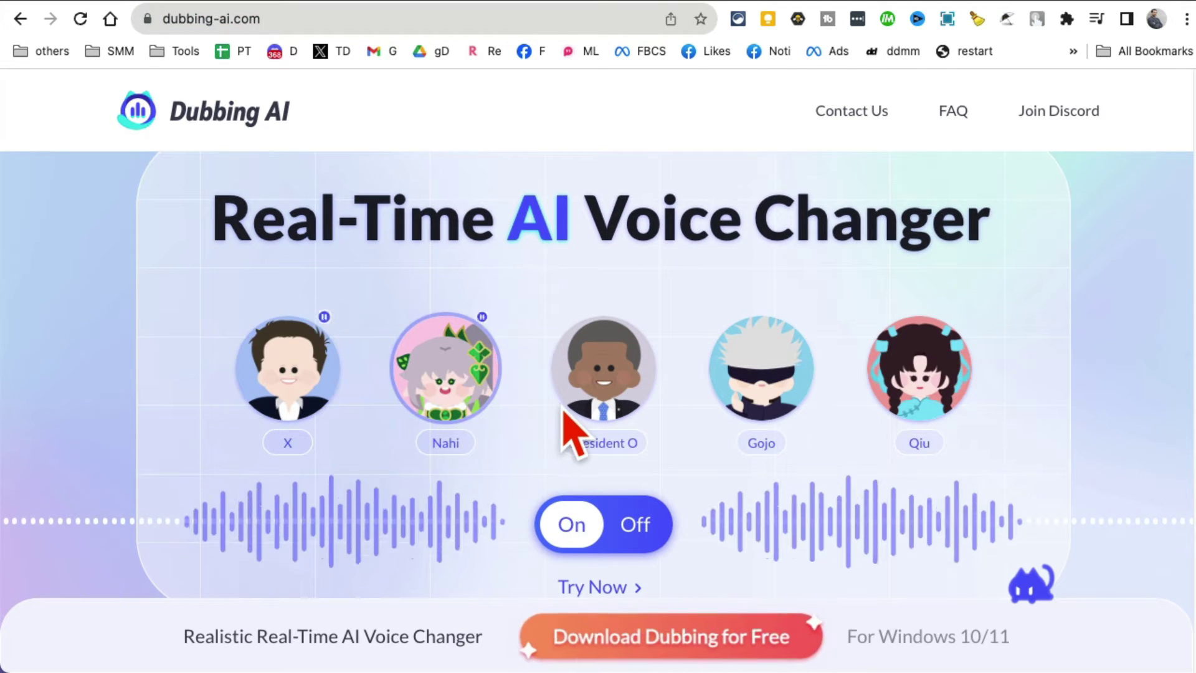
click(483, 325)
click(607, 588)
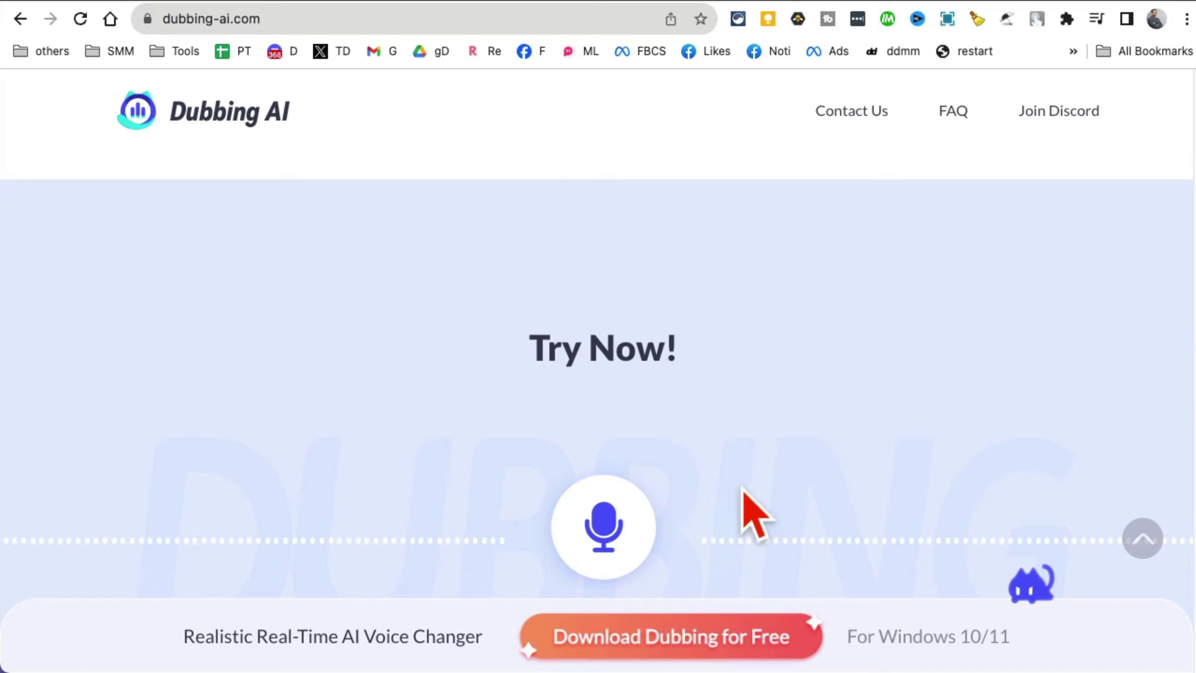
- Record a short voice sample, convert it, play and pause the result, then return to the overview
scroll(742, 510, down, 2)
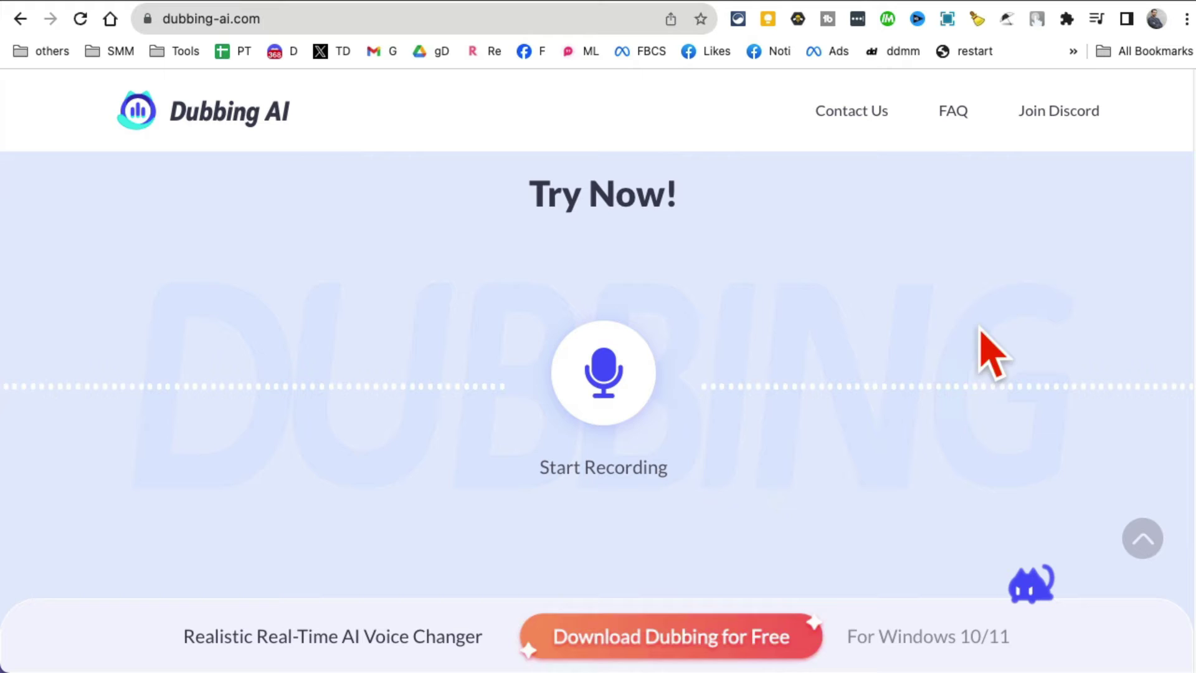
click(603, 379)
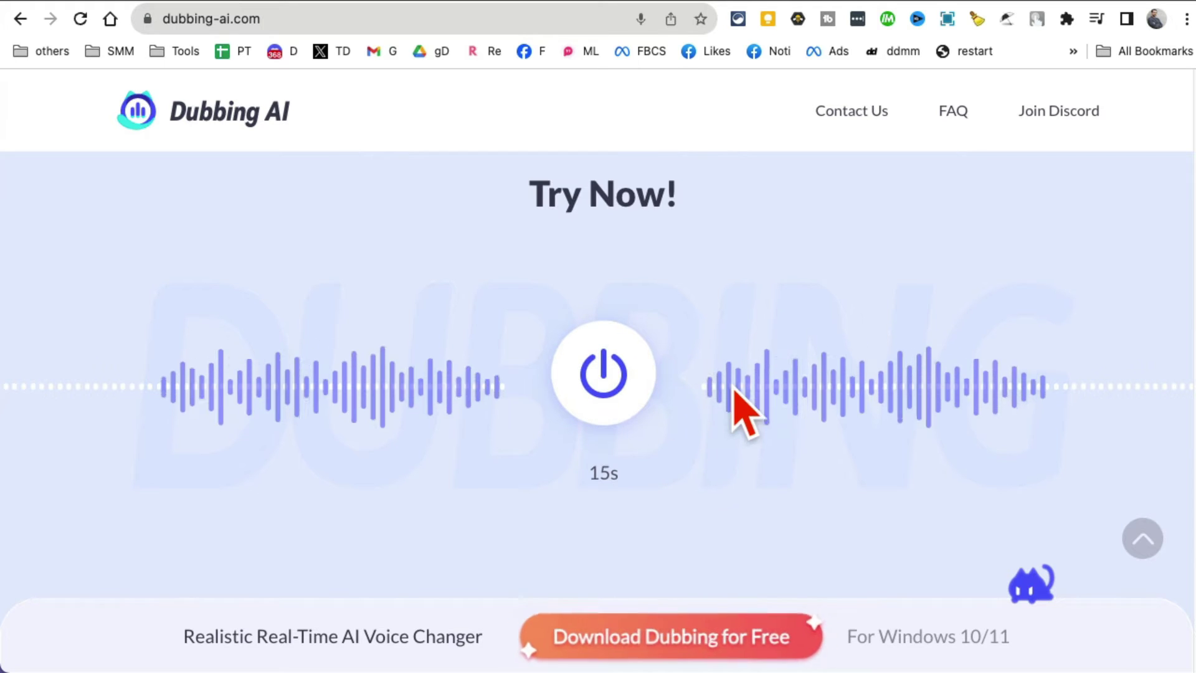
click(622, 387)
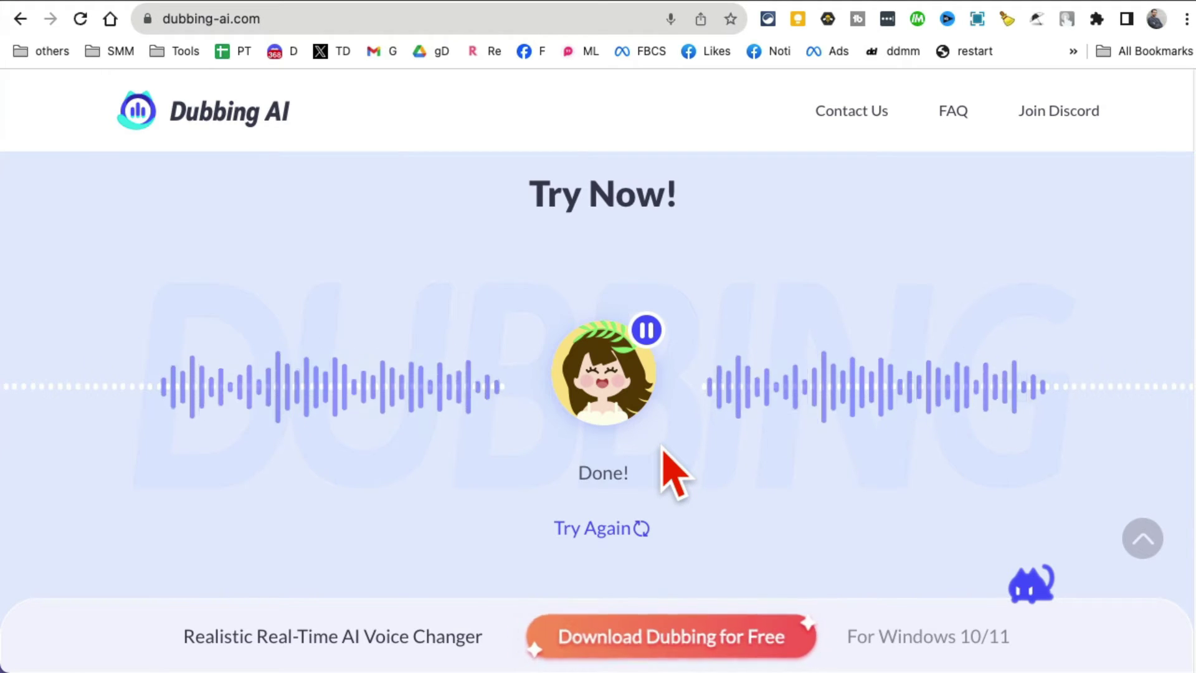
click(650, 337)
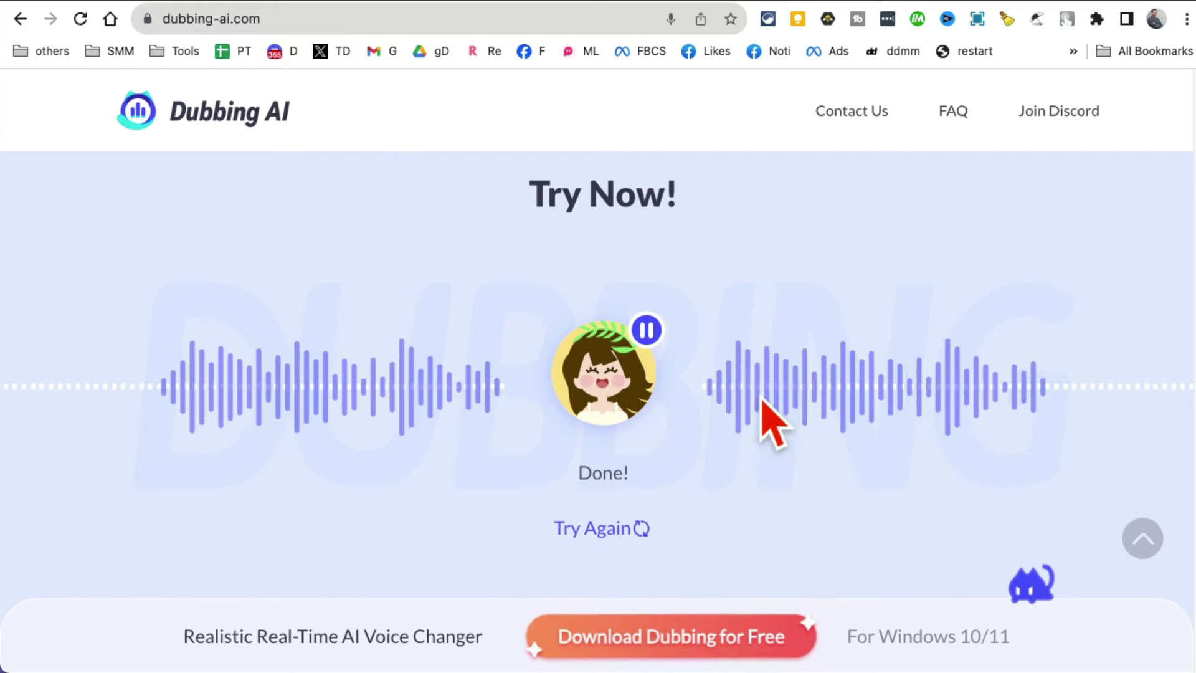
click(652, 342)
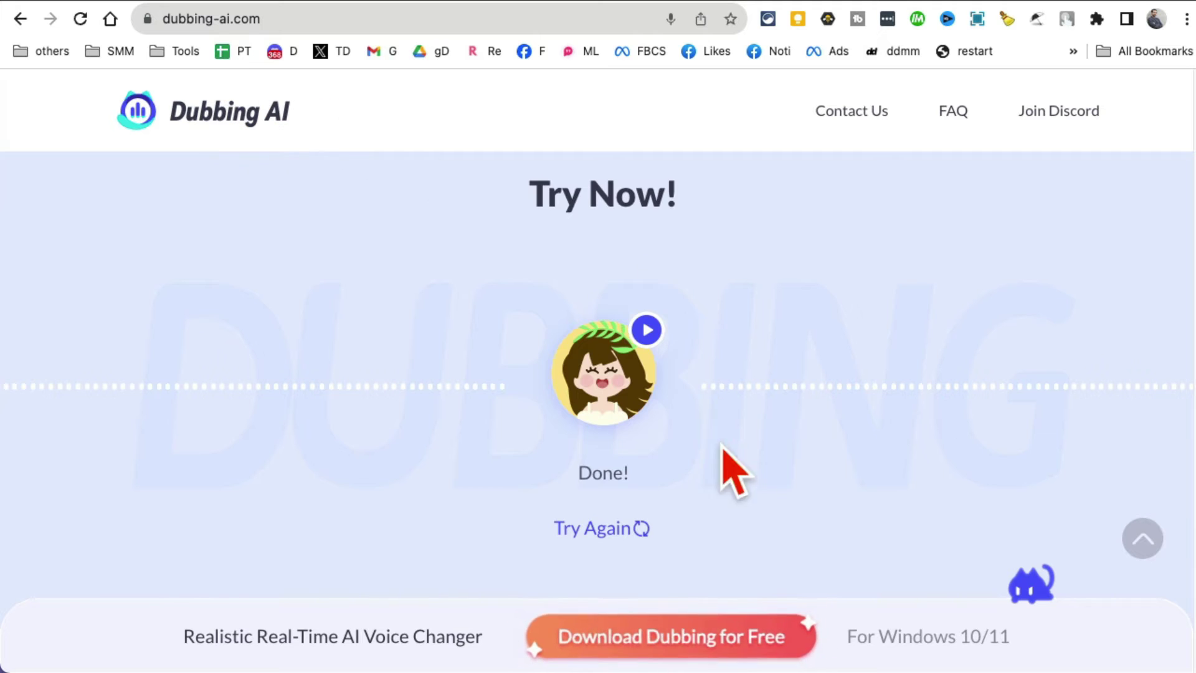
scroll(729, 474, down, 5)
scroll(776, 573, down, 3)
scroll(775, 573, up, 8)
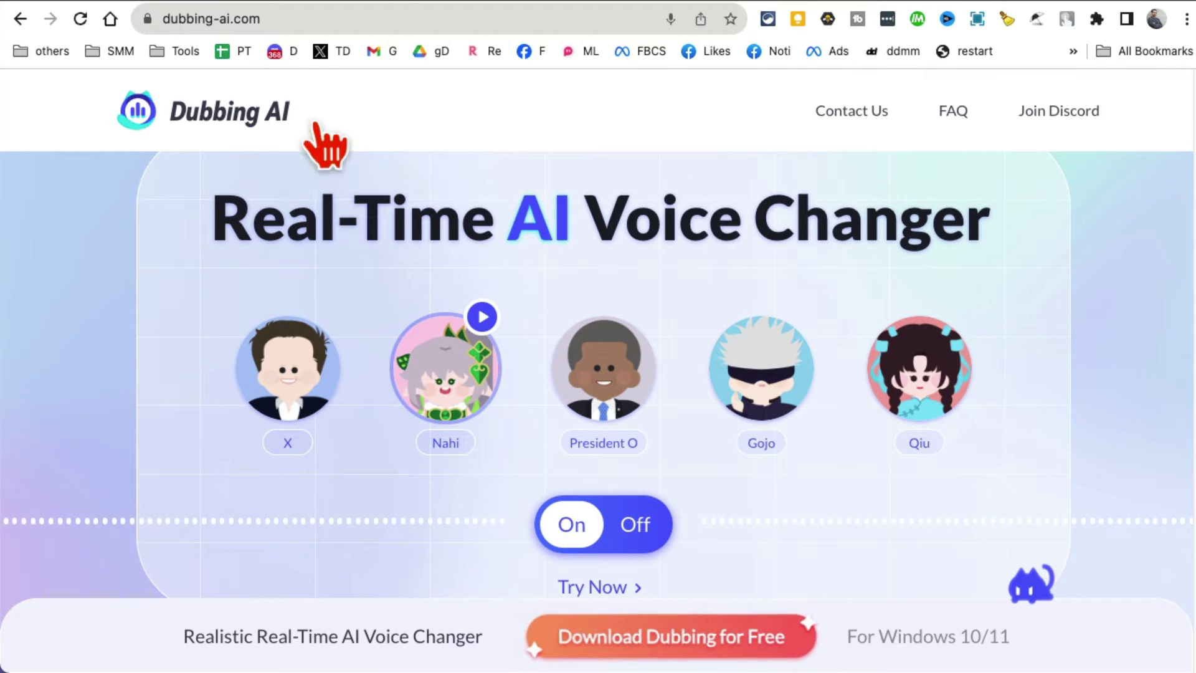
- Switch to the Artificin tab and scroll its homepage, returning to the header
click(428, 4)
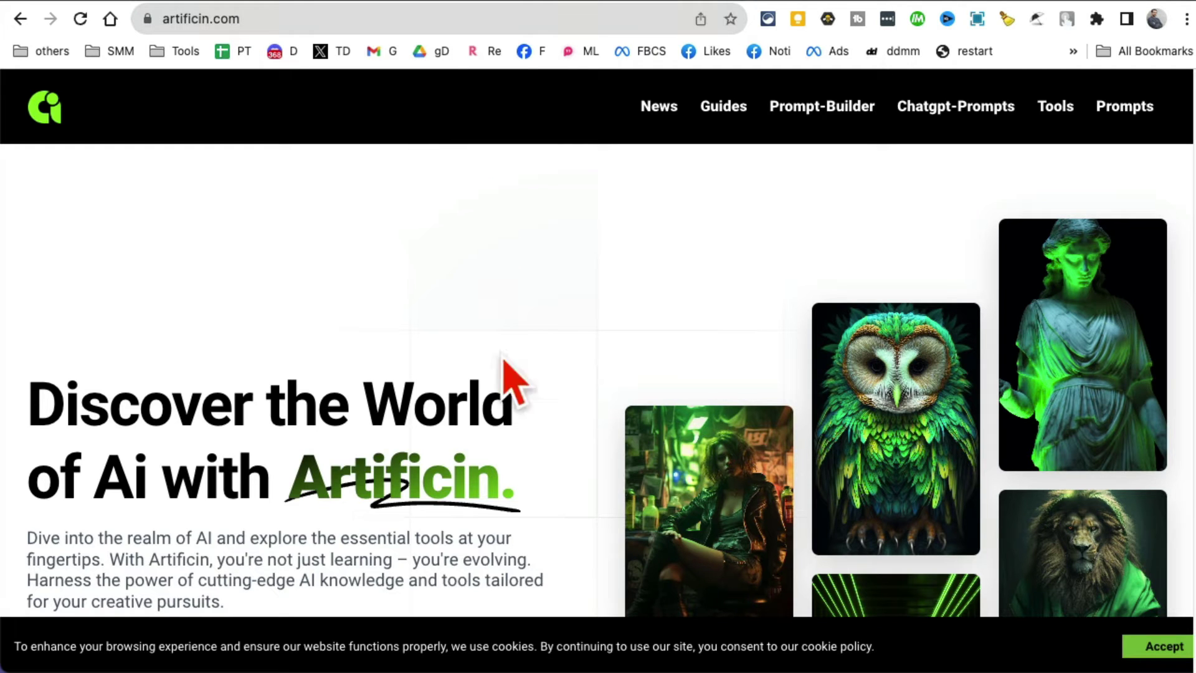
drag(293, 482, 507, 459)
click(548, 534)
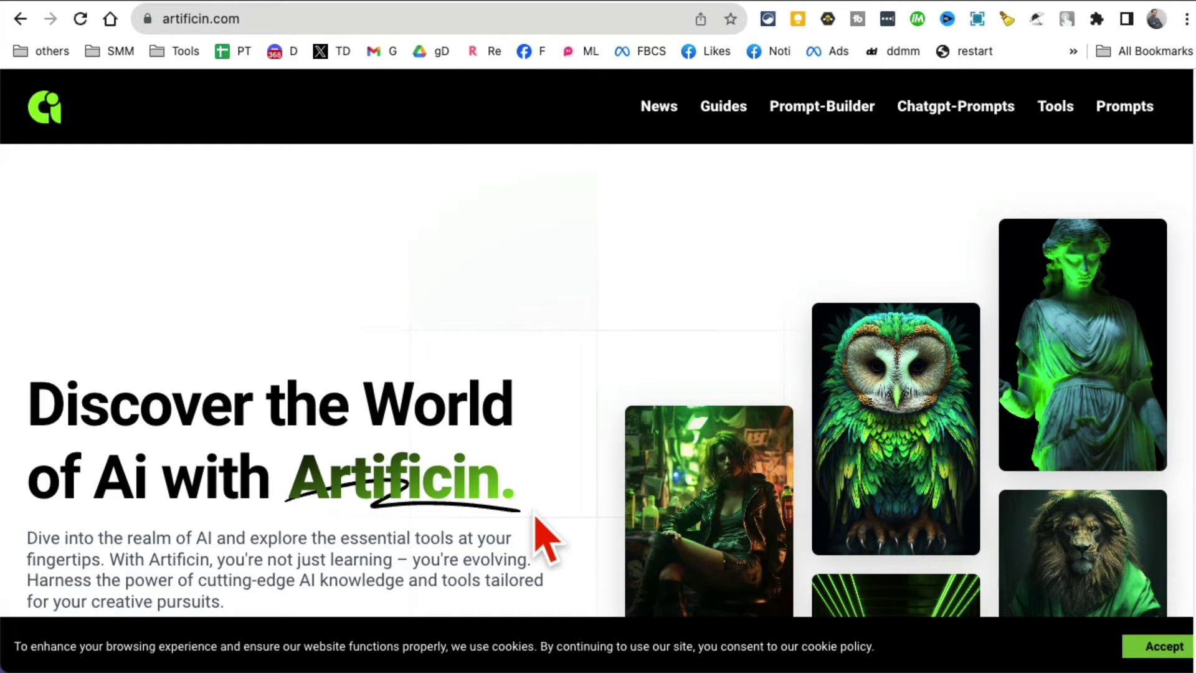
scroll(547, 535, down, 5)
scroll(534, 512, down, 20)
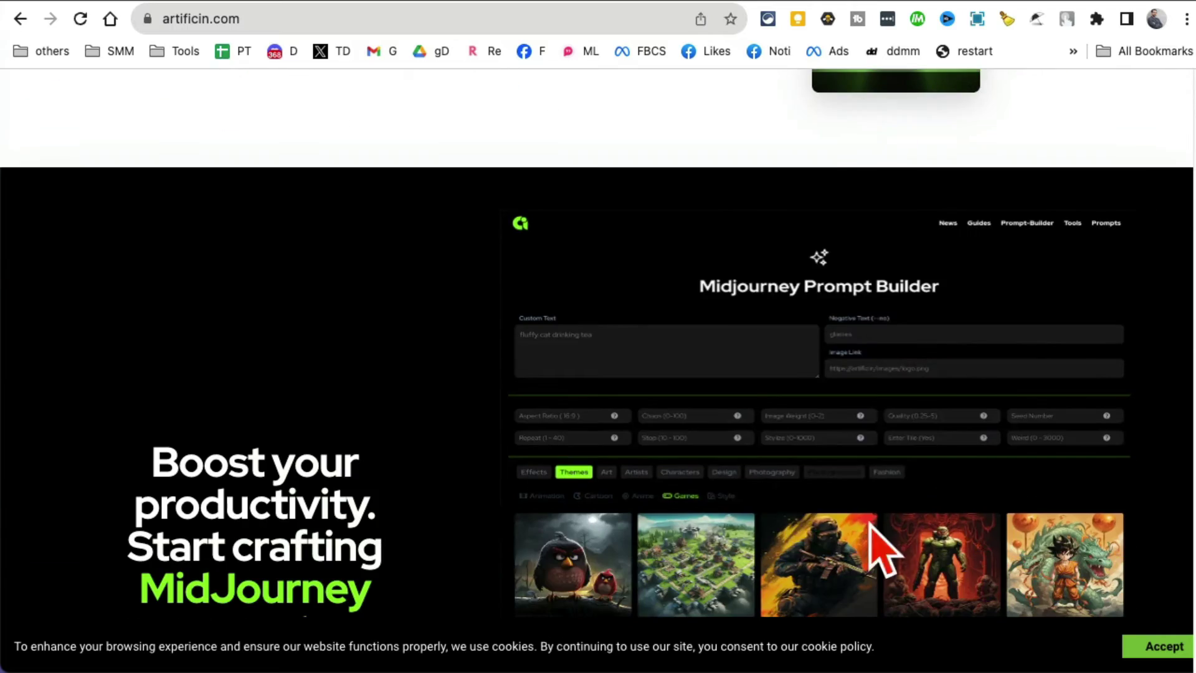
scroll(857, 526, up, 20)
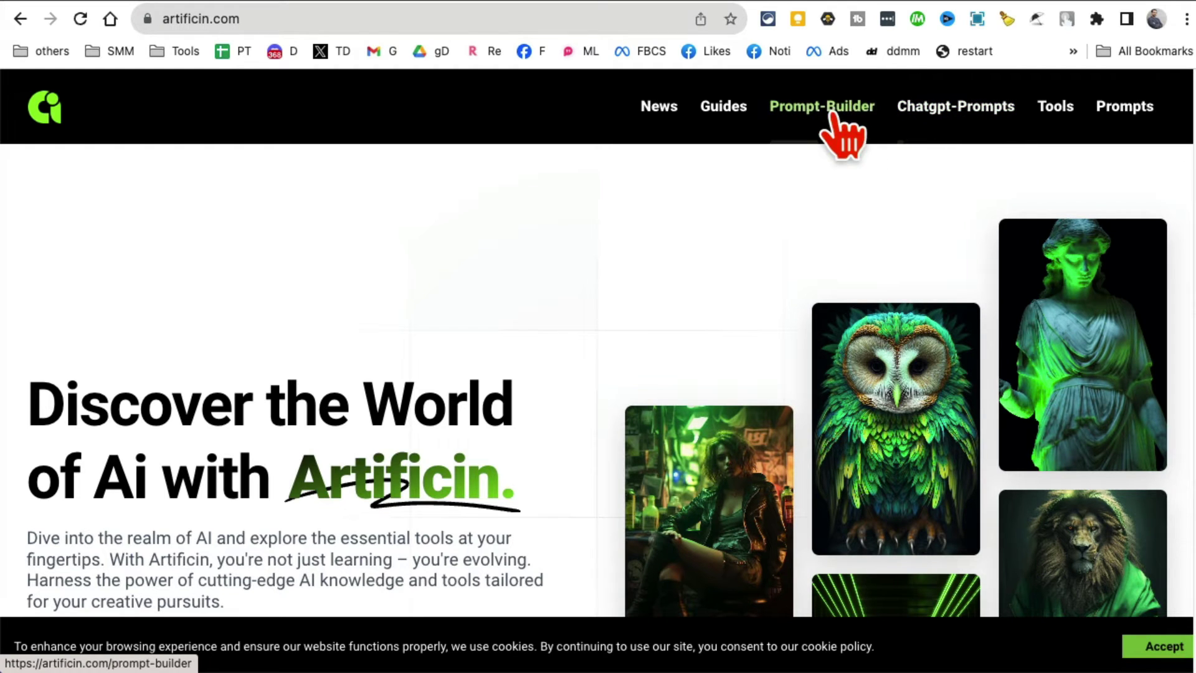
- Open the Midjourney Prompt Builder and enter the description 'a ai robot on the moon'
click(843, 128)
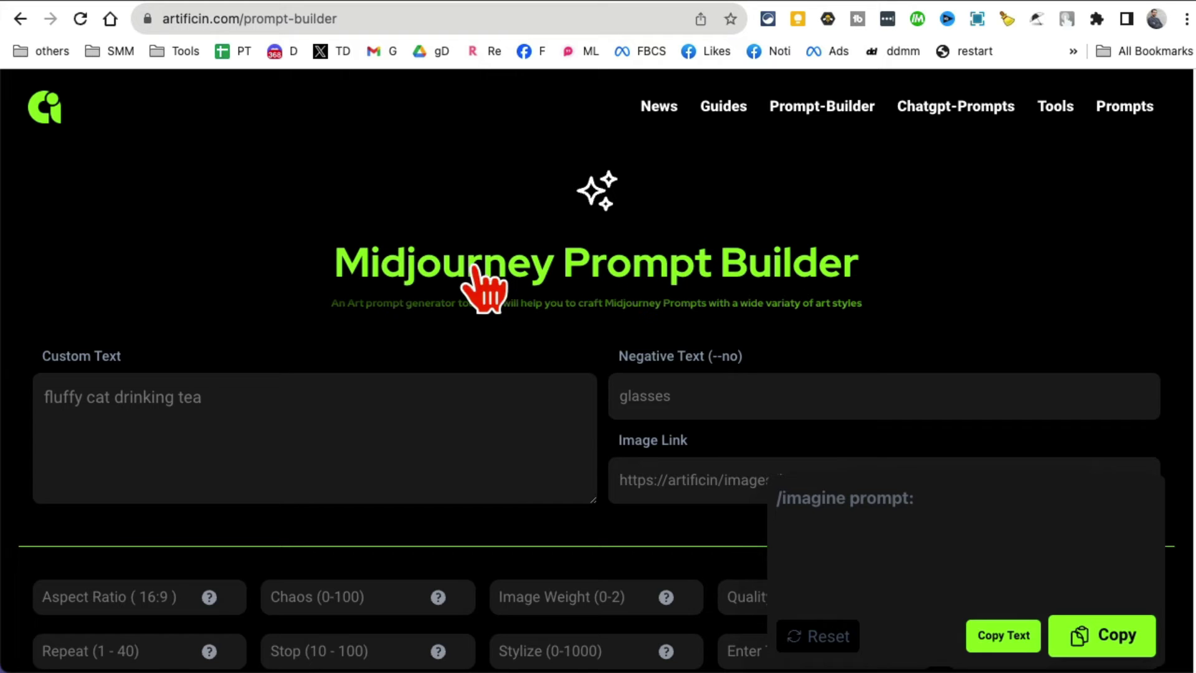
scroll(870, 475, down, 5)
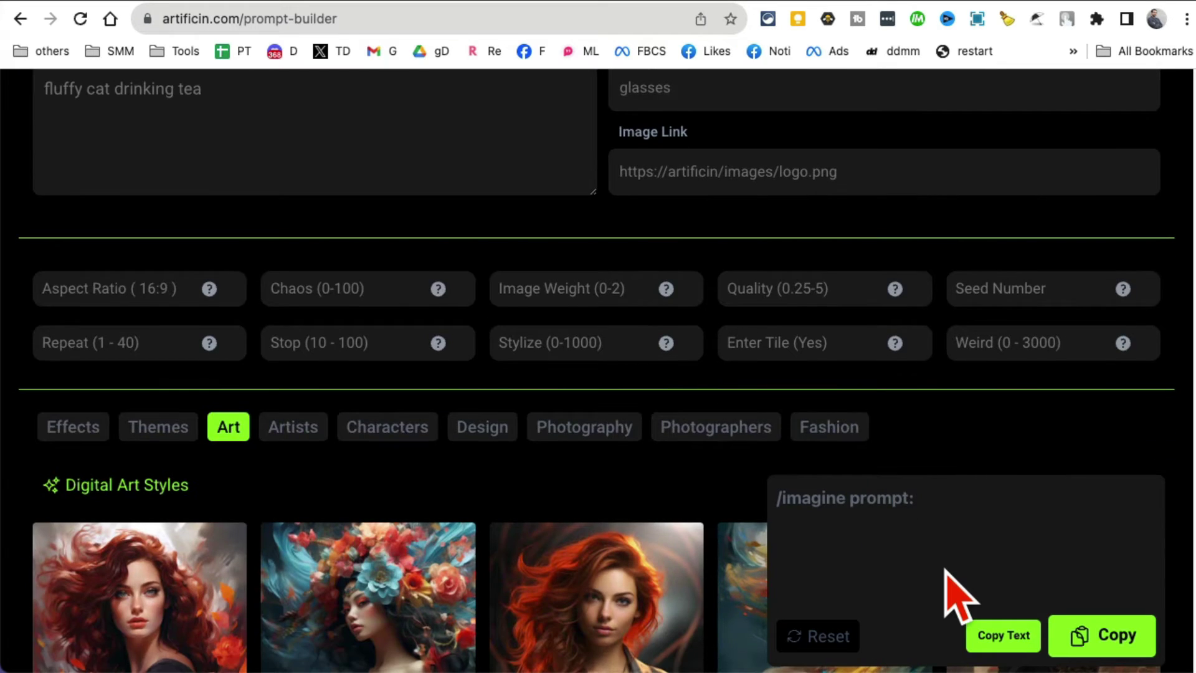
scroll(947, 592, up, 5)
scroll(629, 473, down, 1)
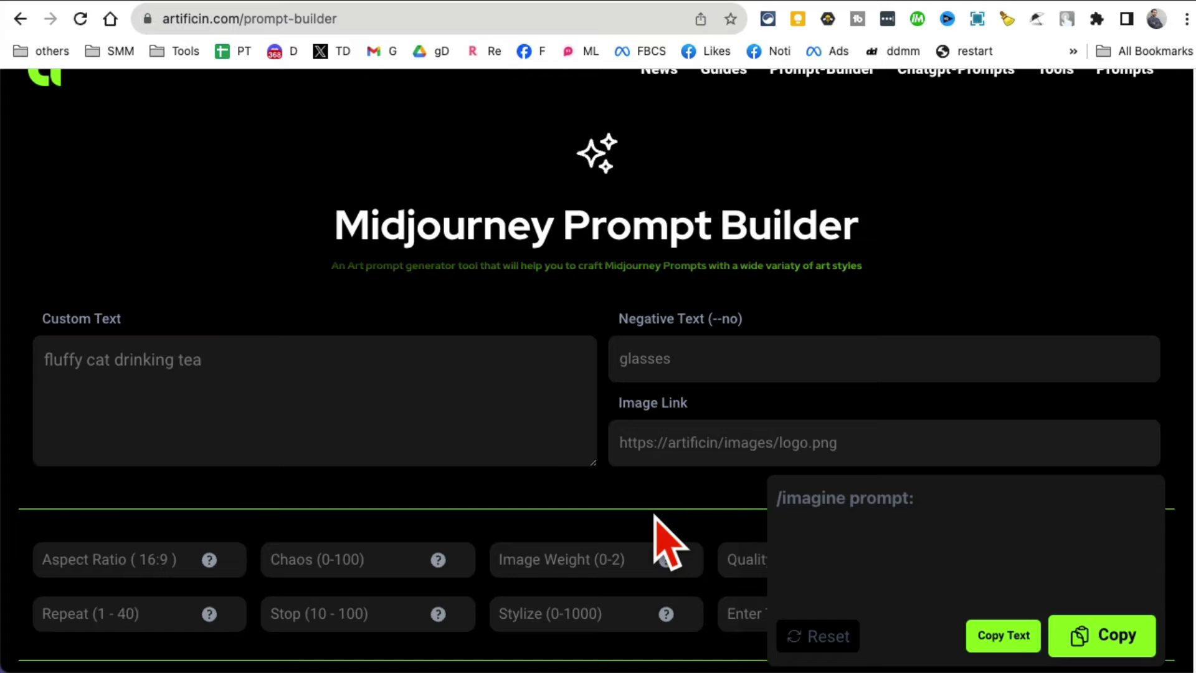
click(218, 373)
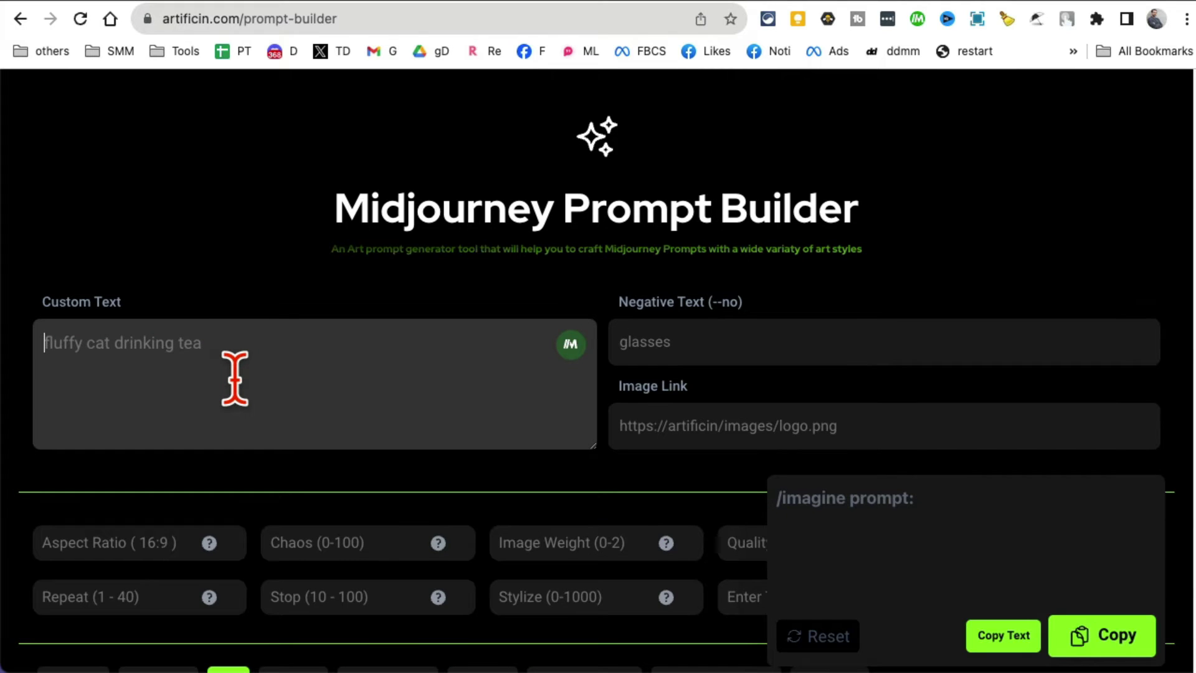
text(a ai robot on the moon)
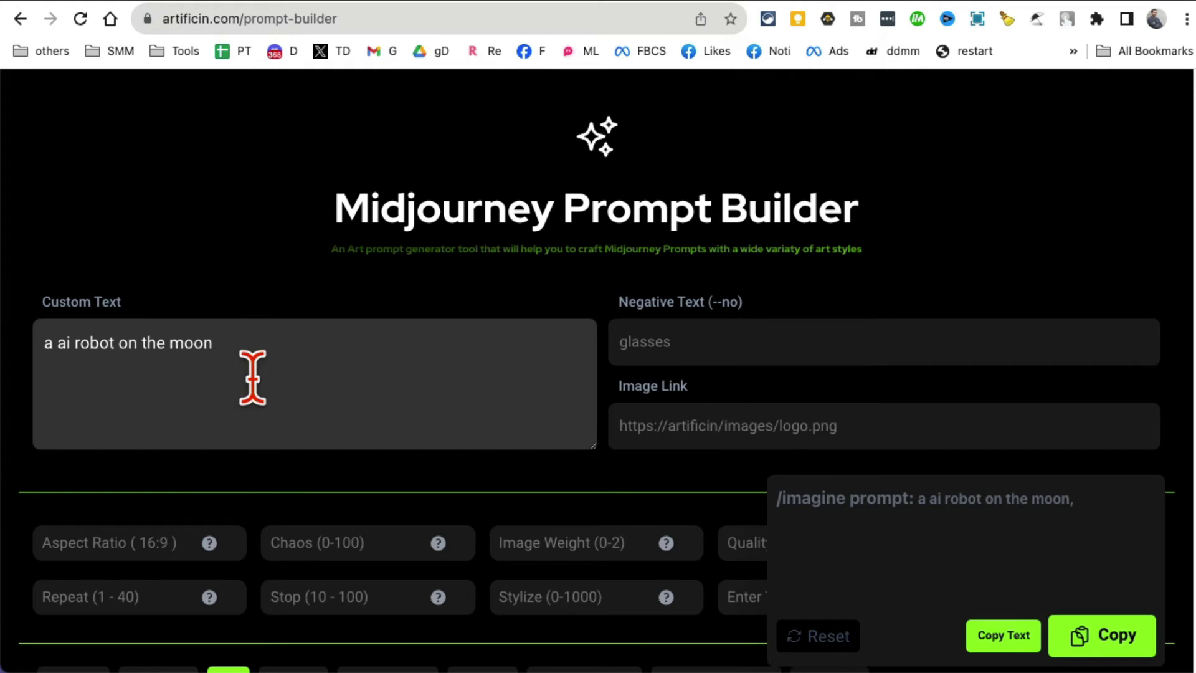
- Fill in aspect ratio 9:16, chaos 3 and stylize 4 for the prompt
scroll(907, 553, down, 1)
drag(1080, 497, 766, 498)
click(717, 317)
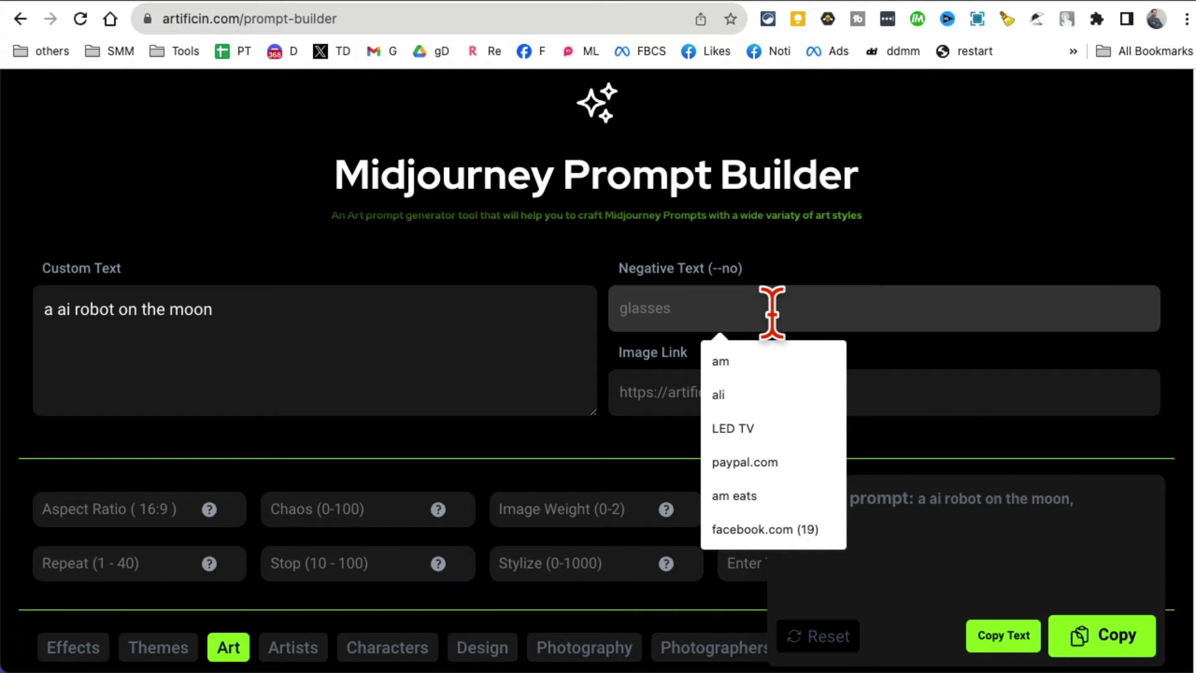
click(842, 229)
scroll(956, 374, down, 3)
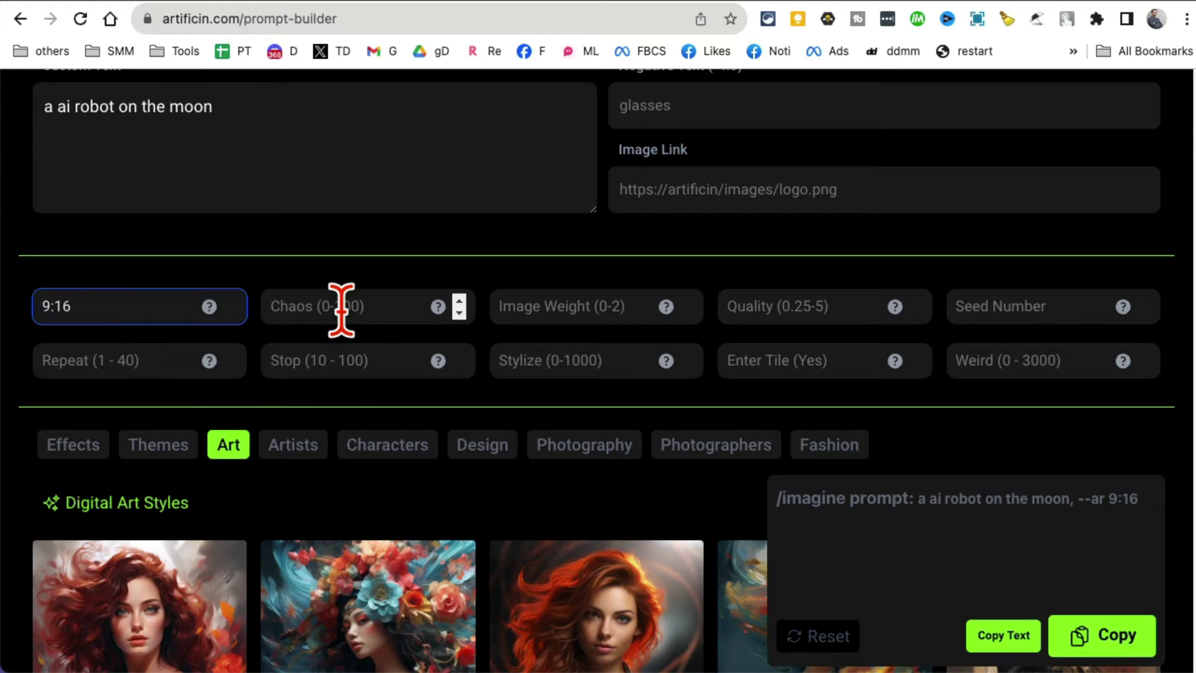
text(3)
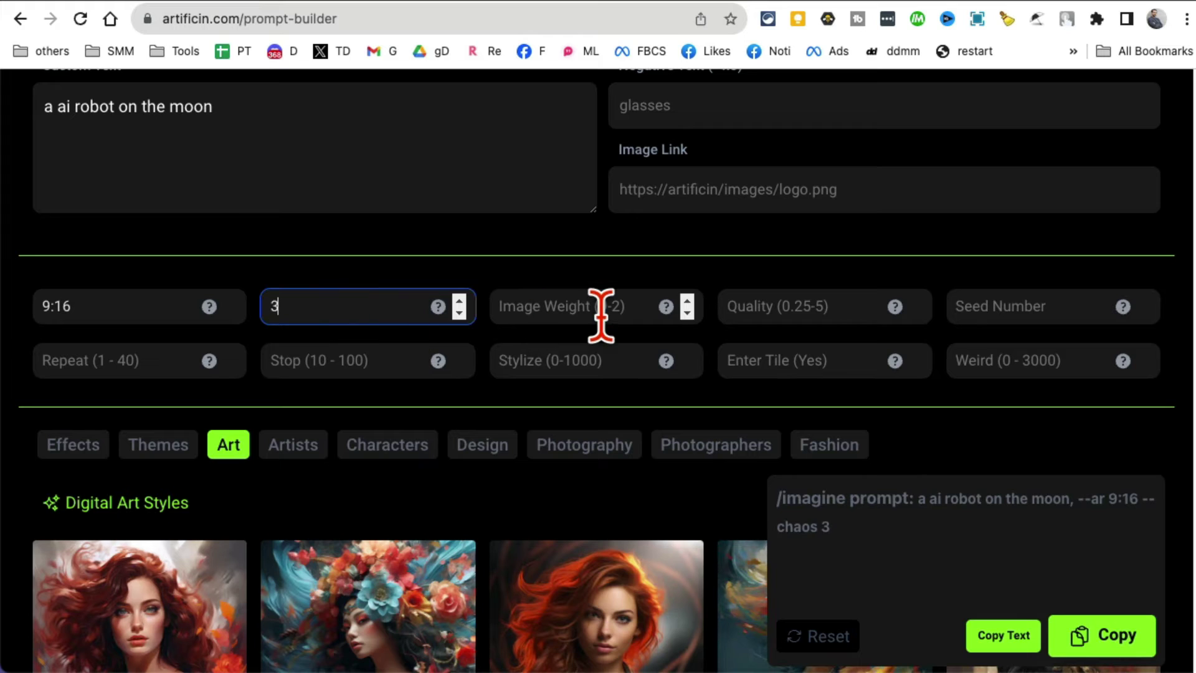
click(548, 366)
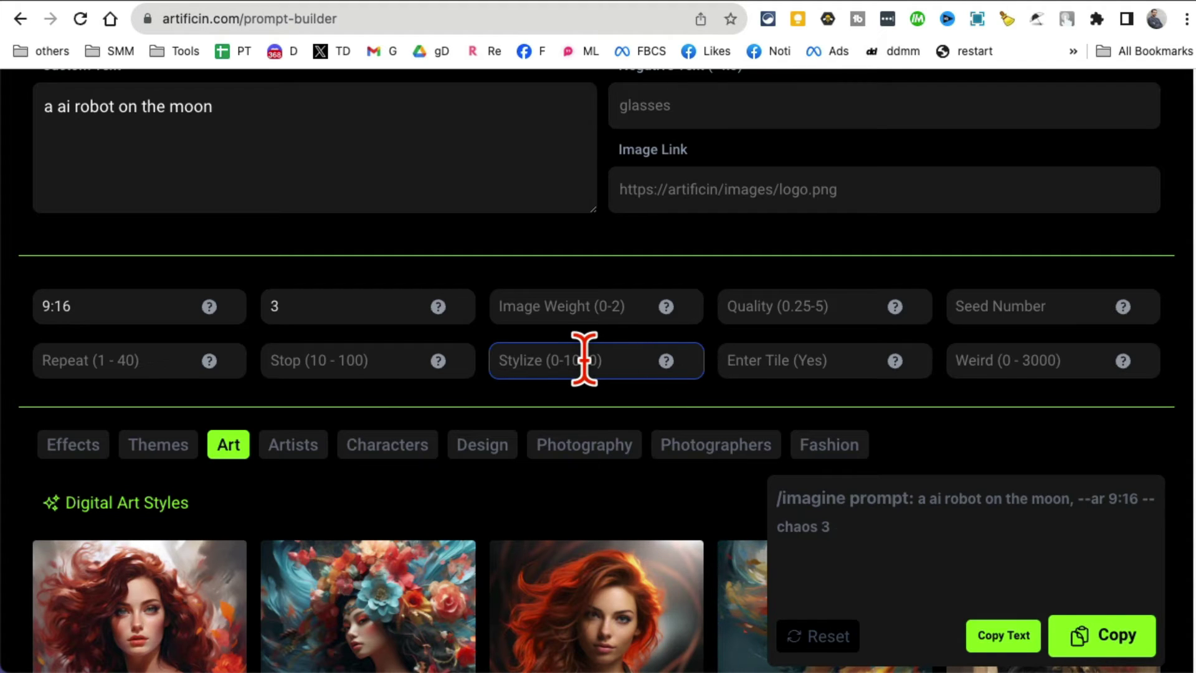
click(915, 537)
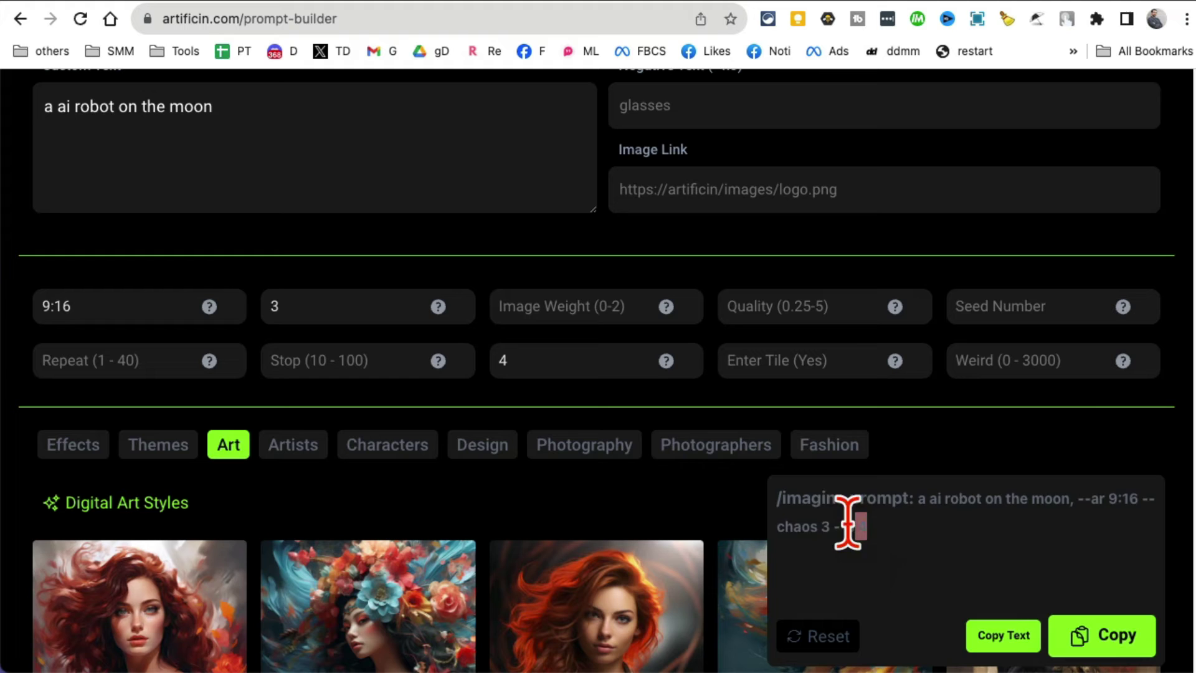
drag(848, 522, 790, 502)
click(975, 562)
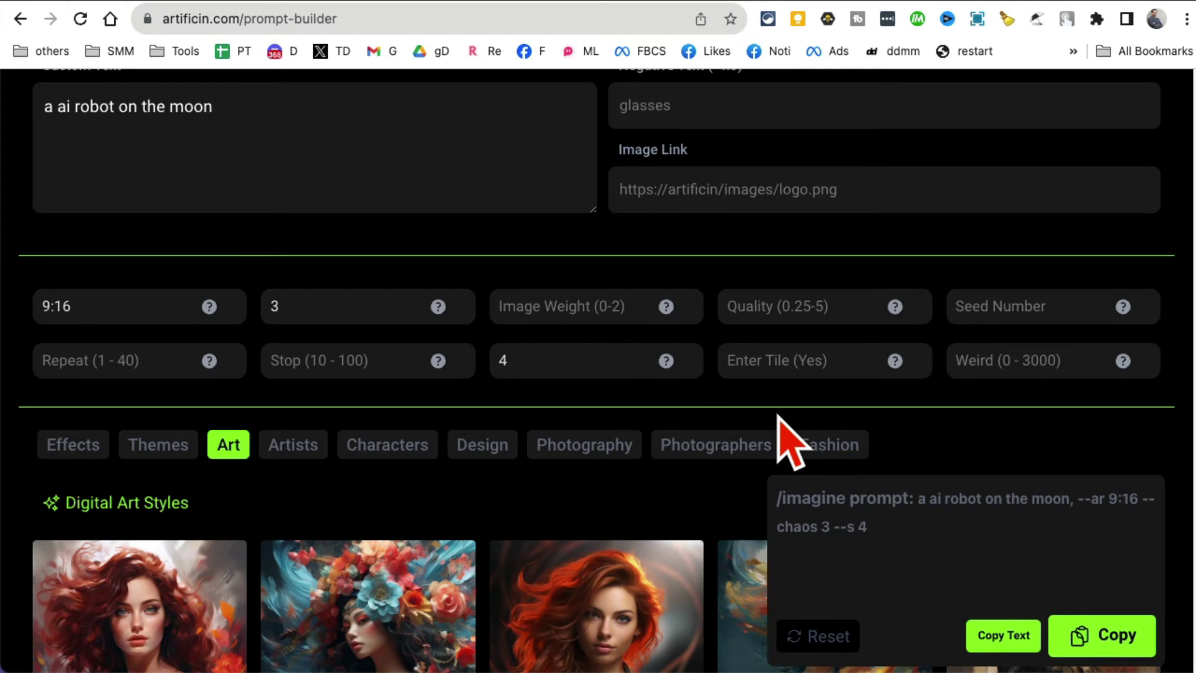
- Add the 'by Andy Singer' theme from the Themes gallery to the prompt
scroll(790, 444, down, 3)
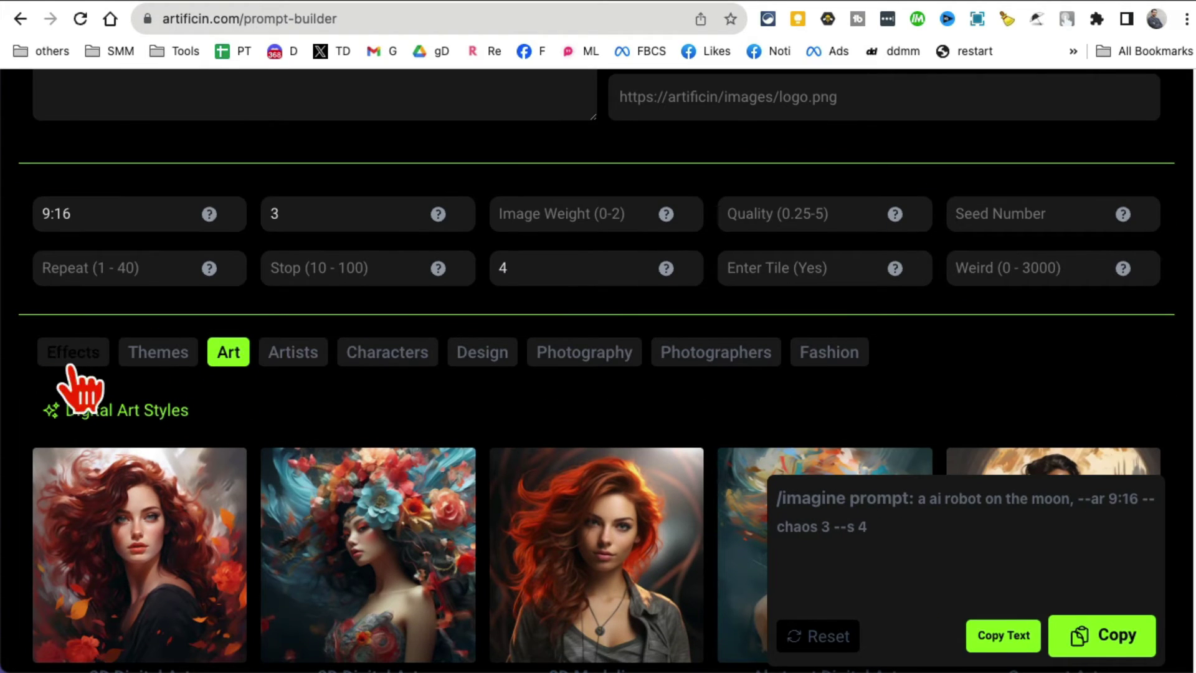
click(72, 360)
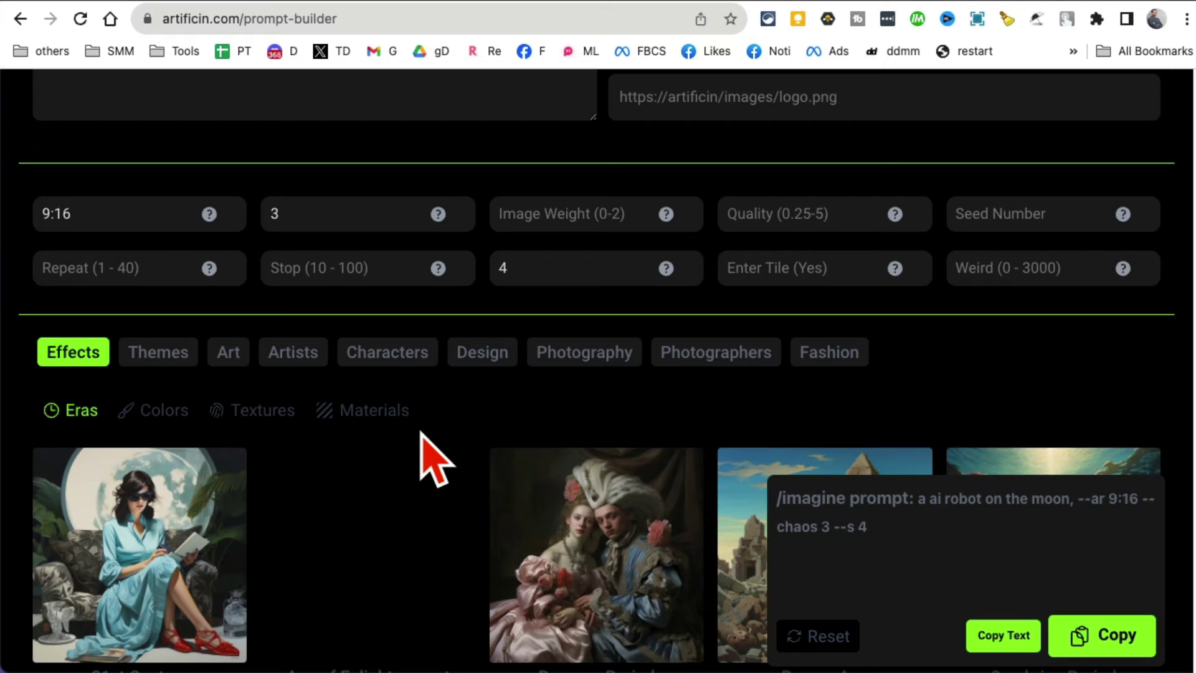
scroll(419, 454, down, 4)
click(179, 245)
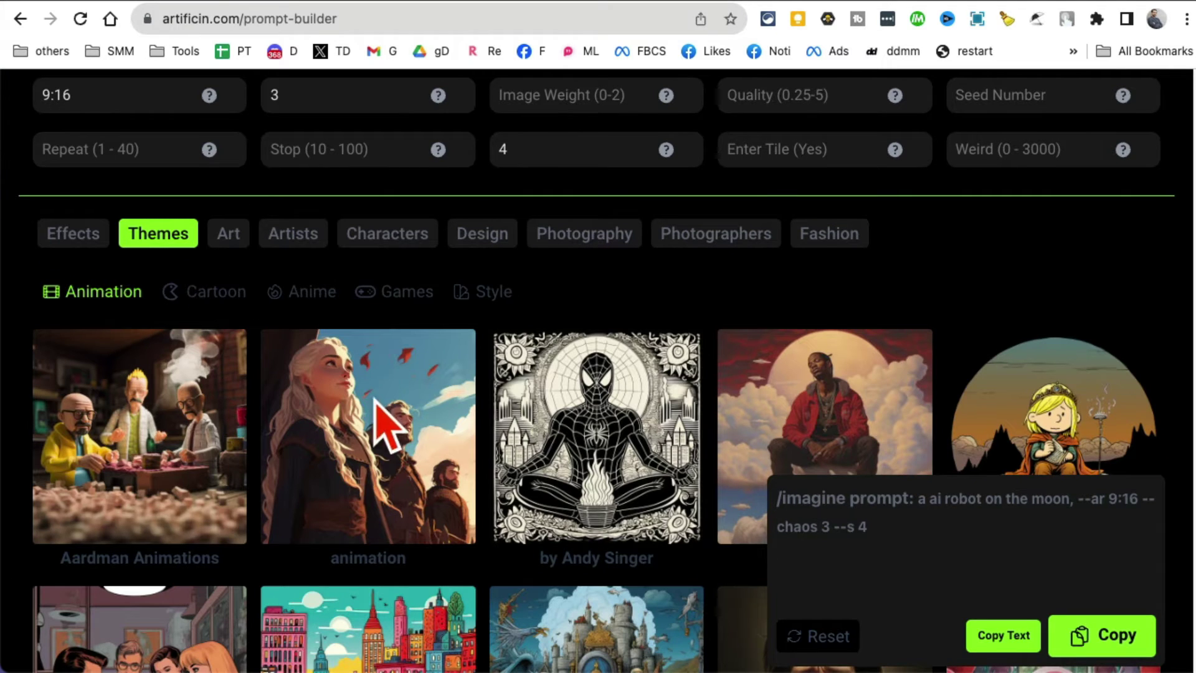
click(598, 436)
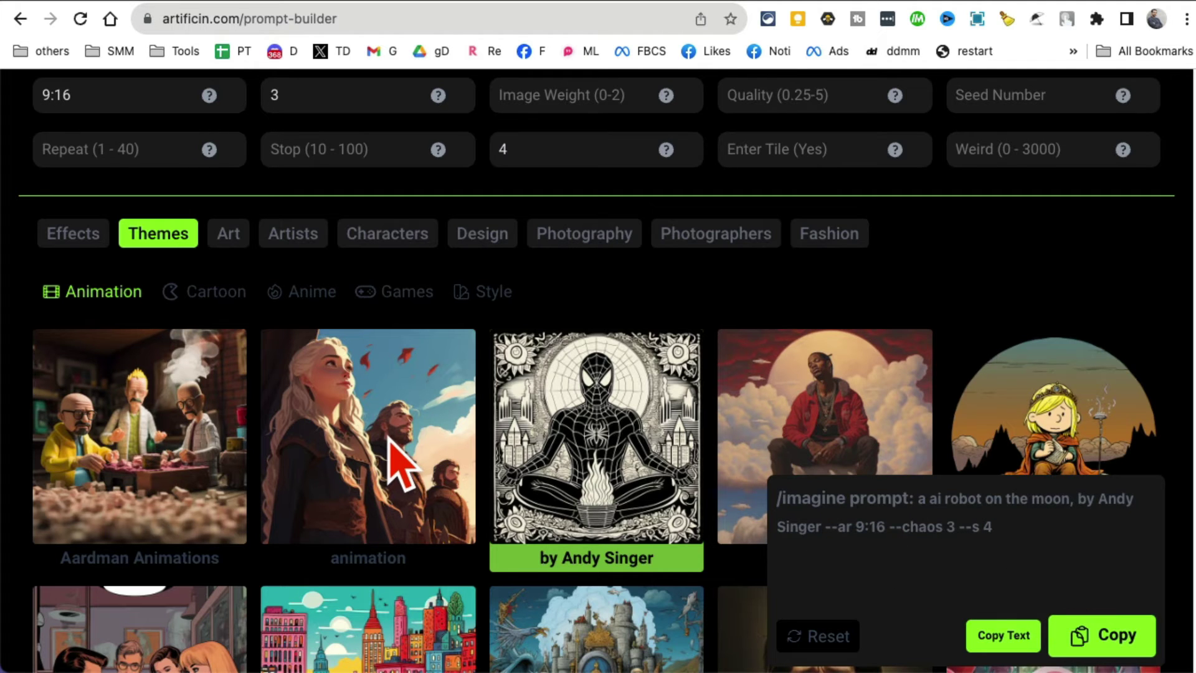
- Set the Weird parameter to 55
scroll(392, 448, down, 10)
scroll(440, 499, up, 15)
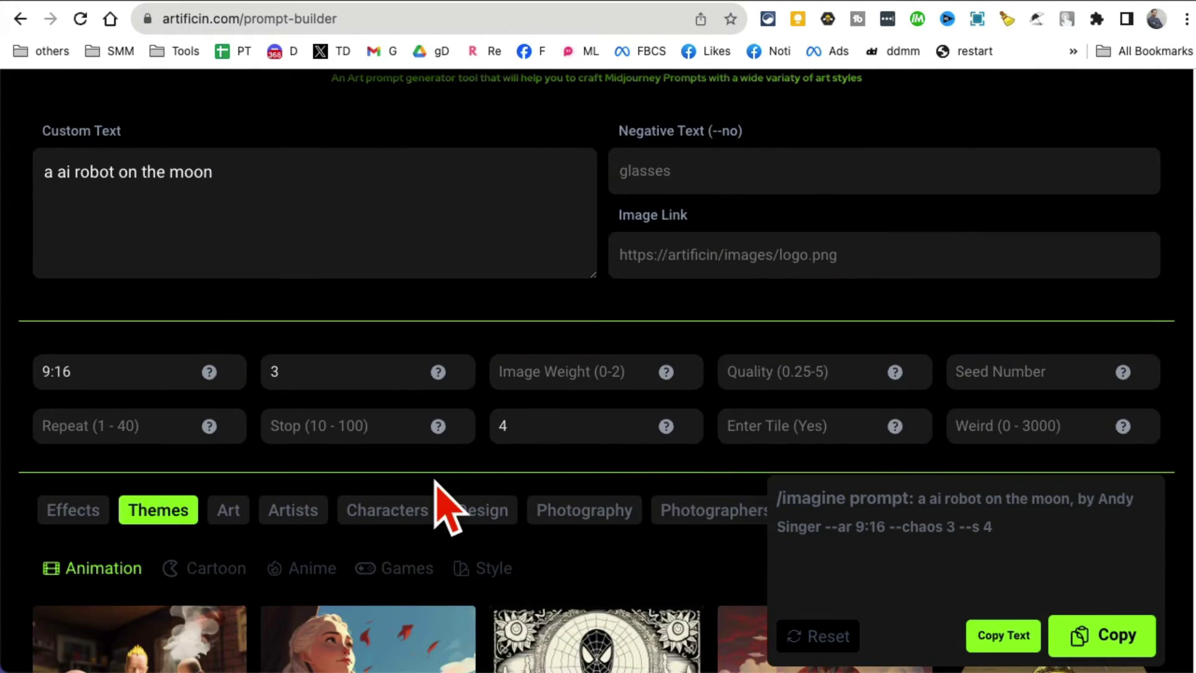
scroll(692, 440, down, 1)
click(1029, 394)
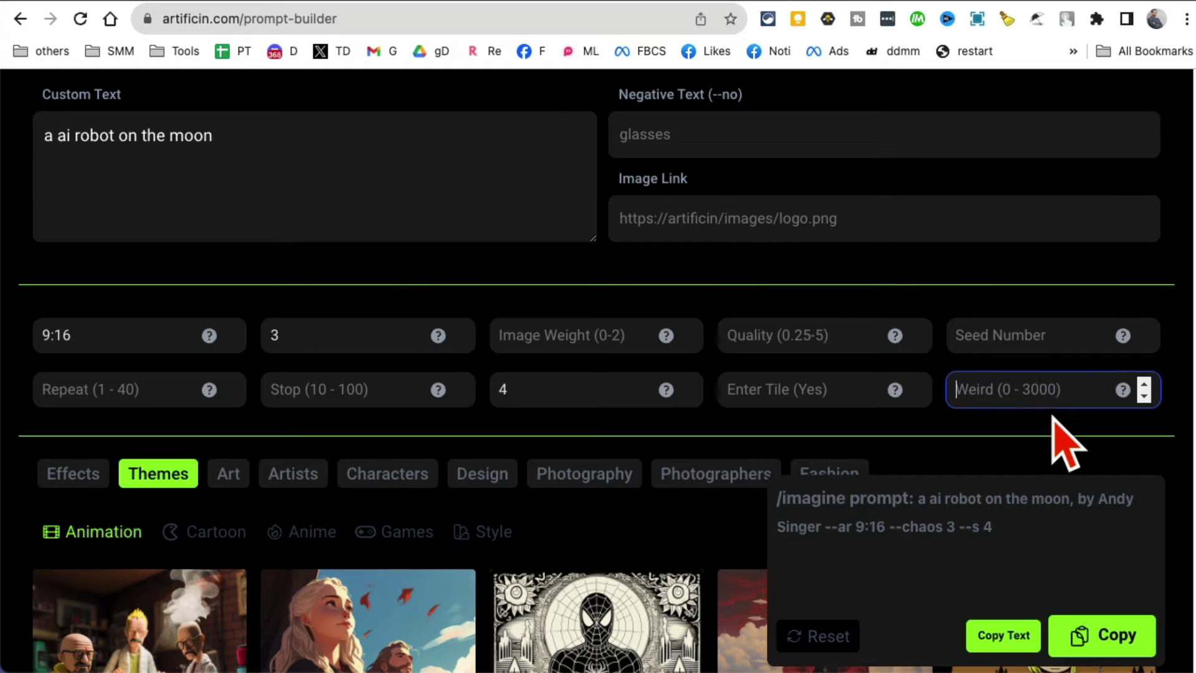
text(55)
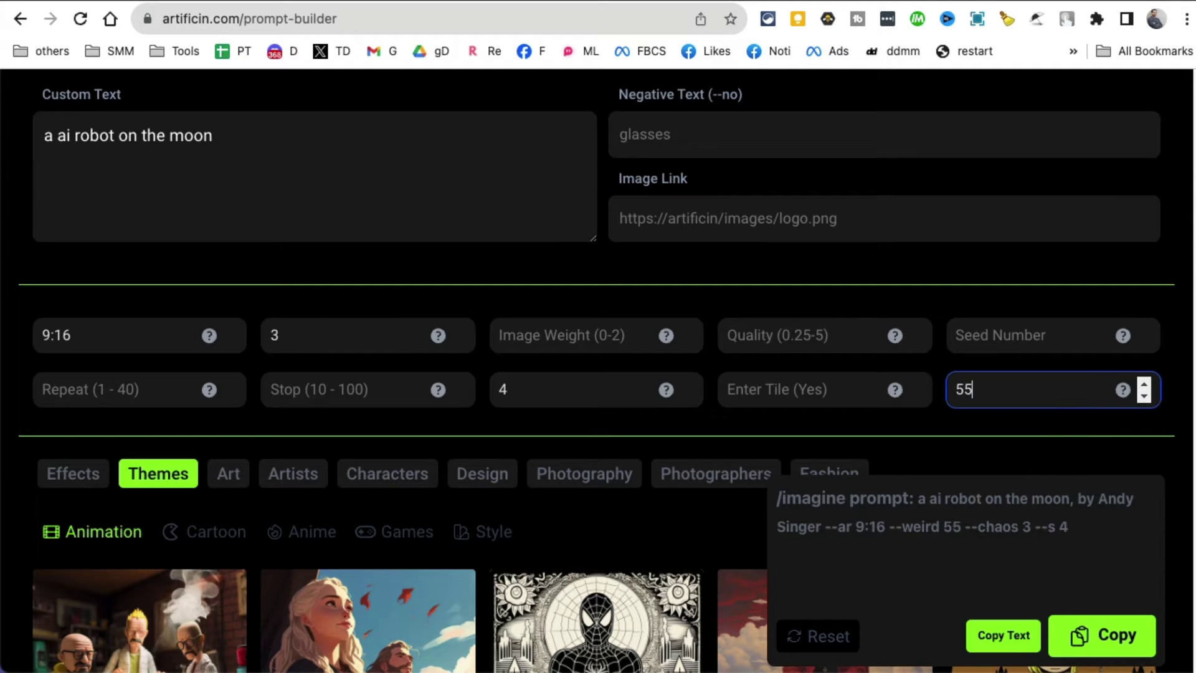
drag(1096, 527, 774, 525)
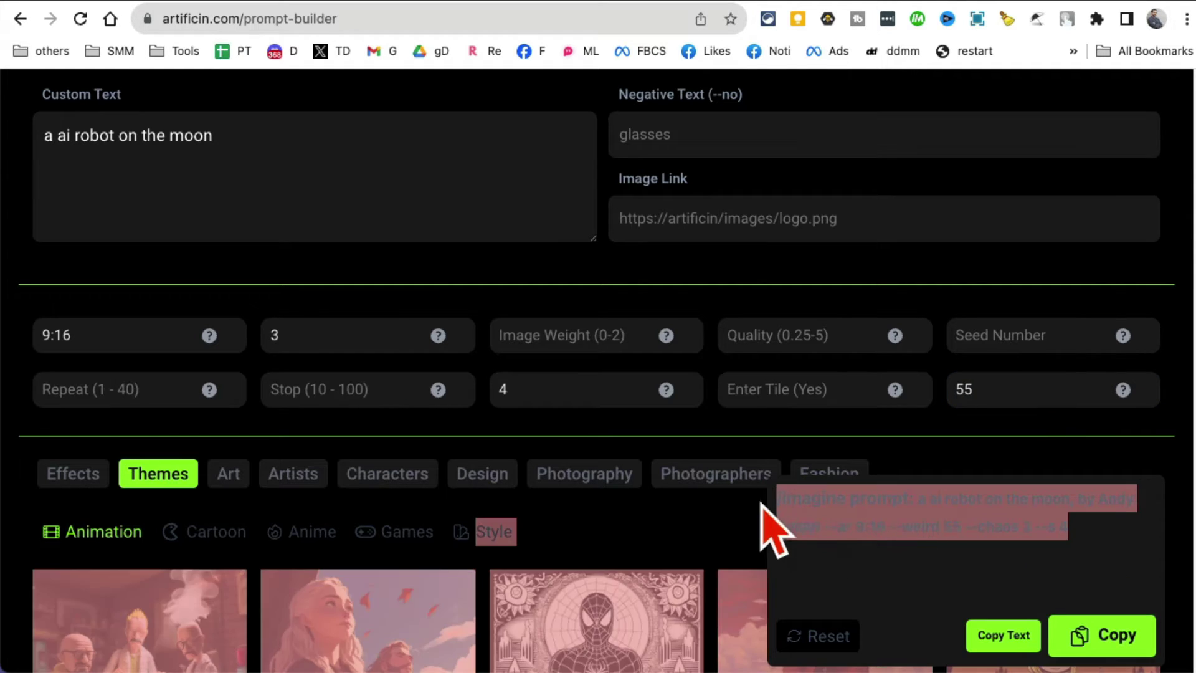
click(926, 556)
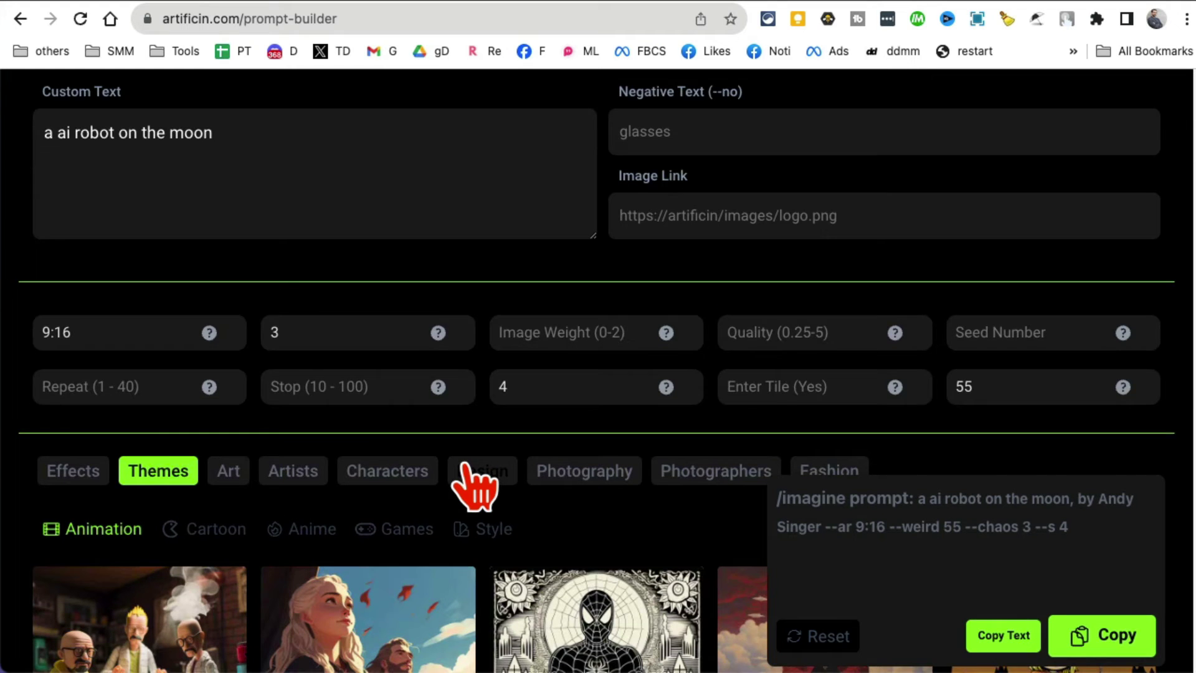
- Review the finished Midjourney prompt and copy it
scroll(475, 485, down, 10)
scroll(537, 498, down, 5)
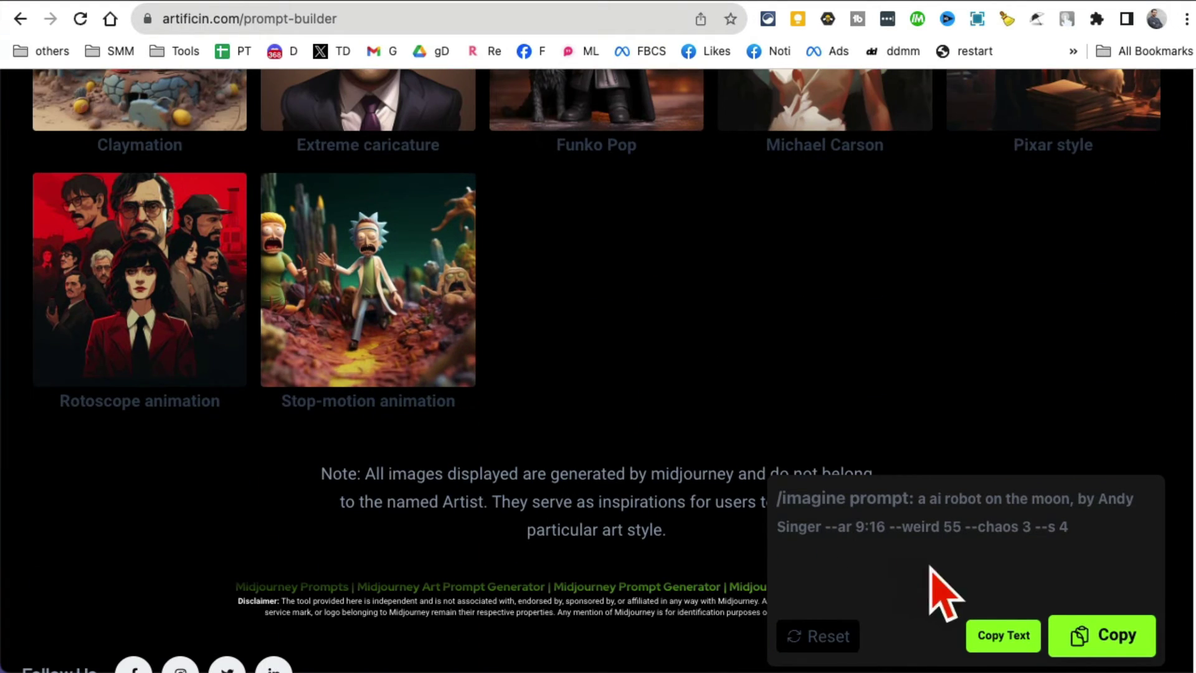
drag(1030, 555, 804, 498)
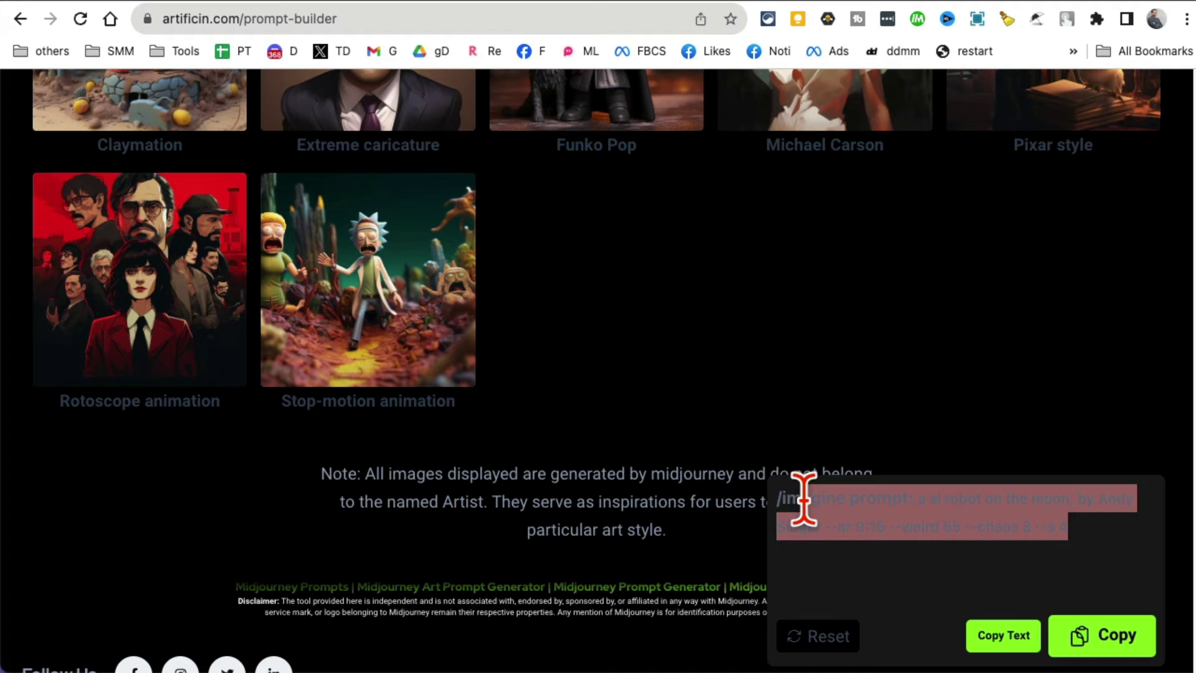
scroll(425, 446, up, 8)
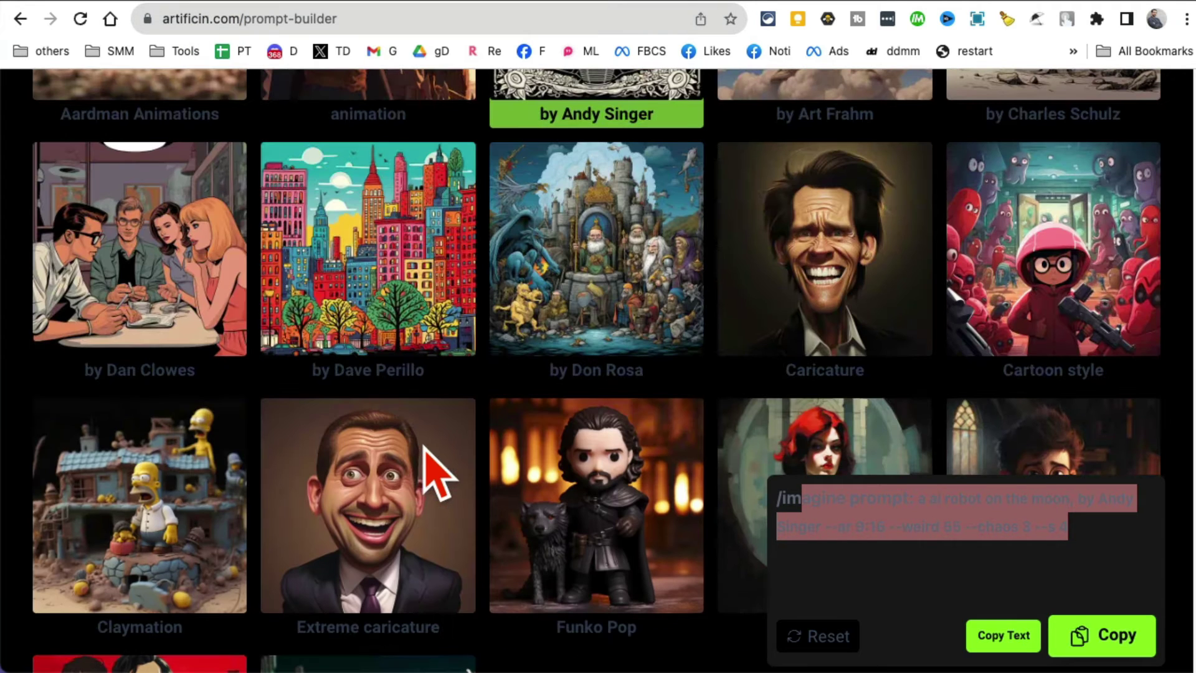
scroll(653, 299, up, 15)
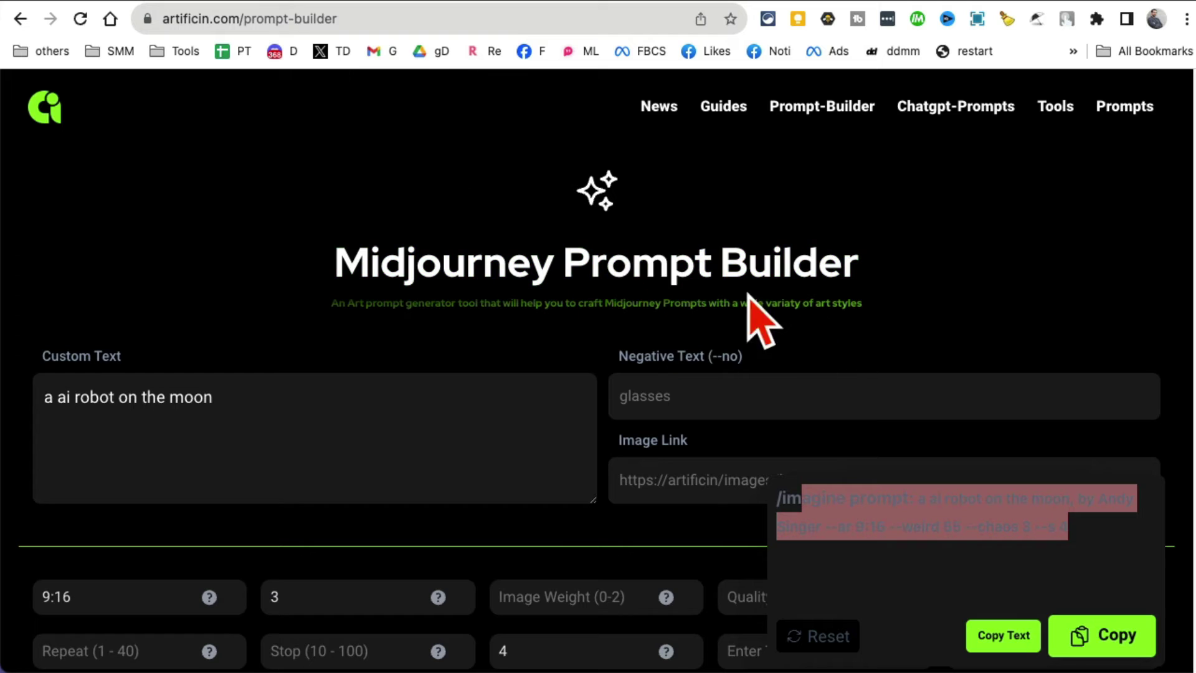
click(1045, 562)
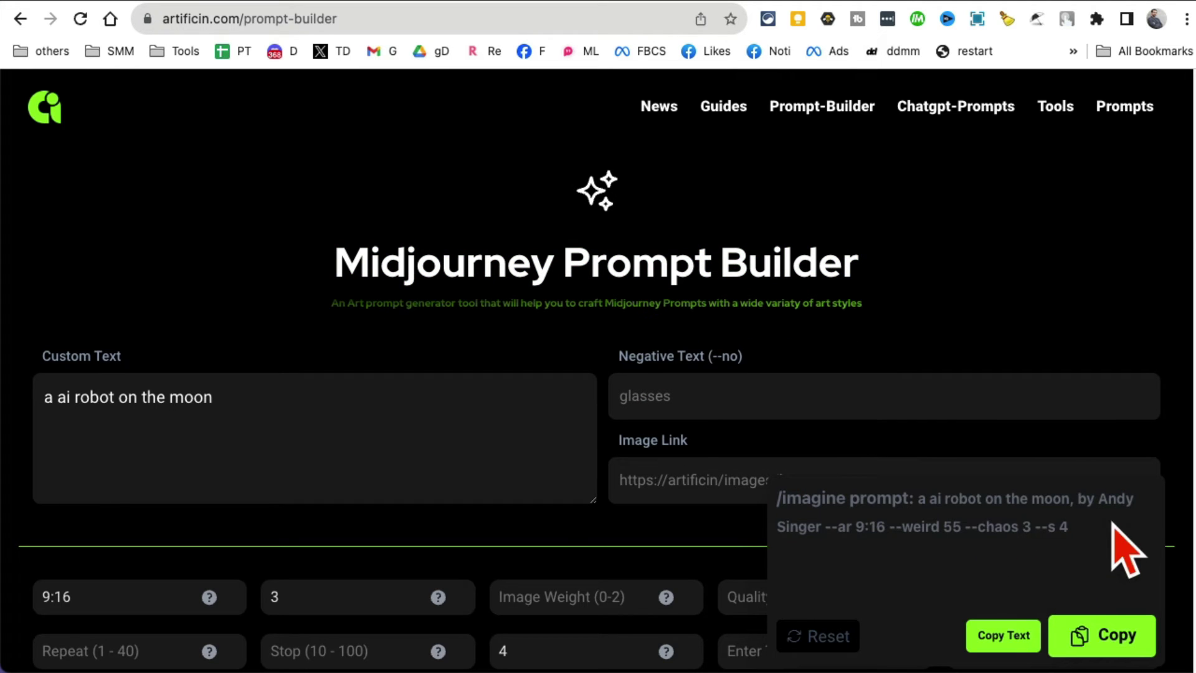
click(1114, 635)
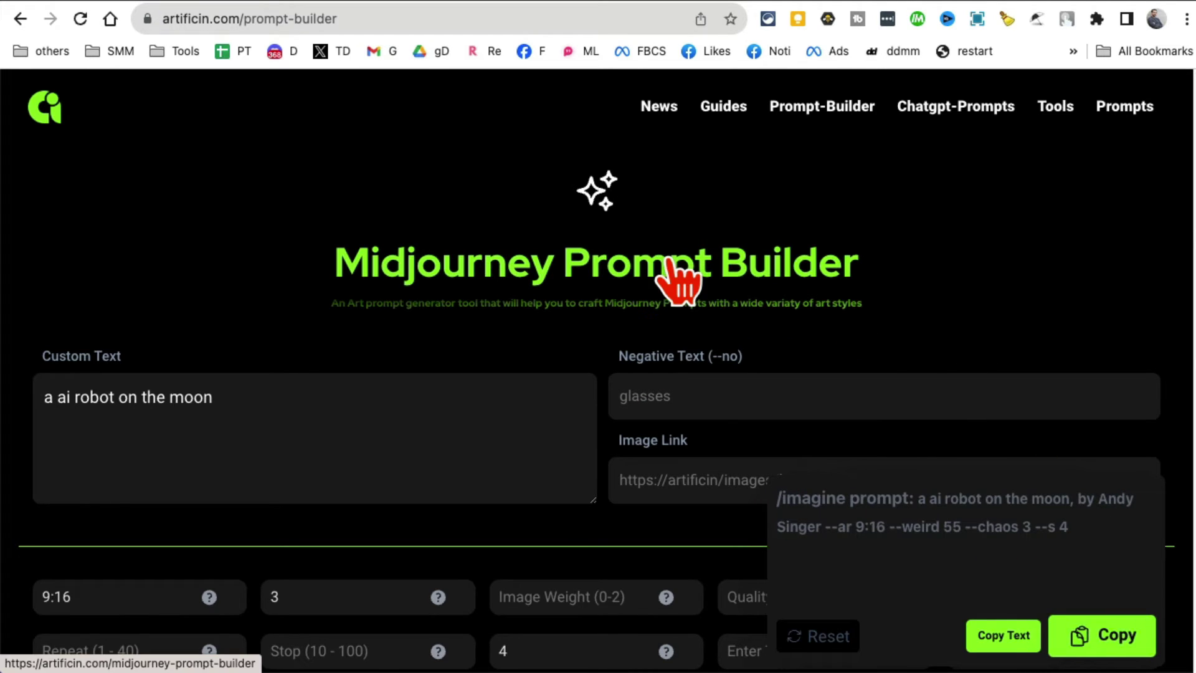
- Open the ChatGPT Prompts page and show the Marketing Strategies prompts
click(952, 111)
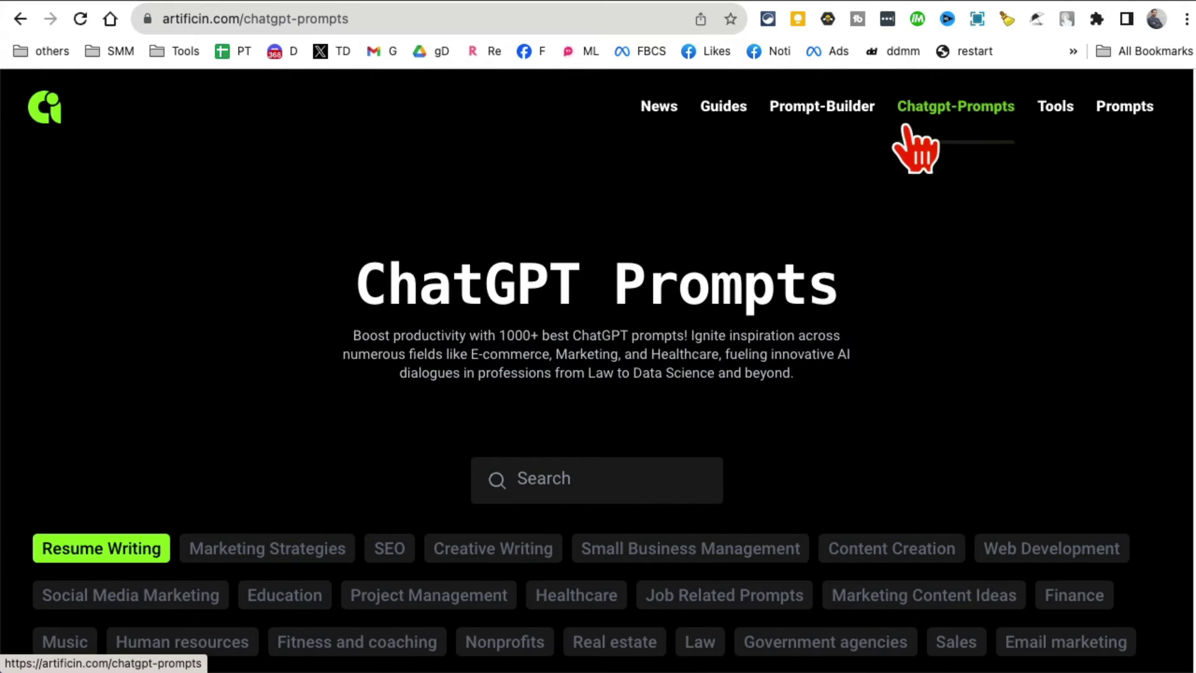
scroll(891, 374, down, 2)
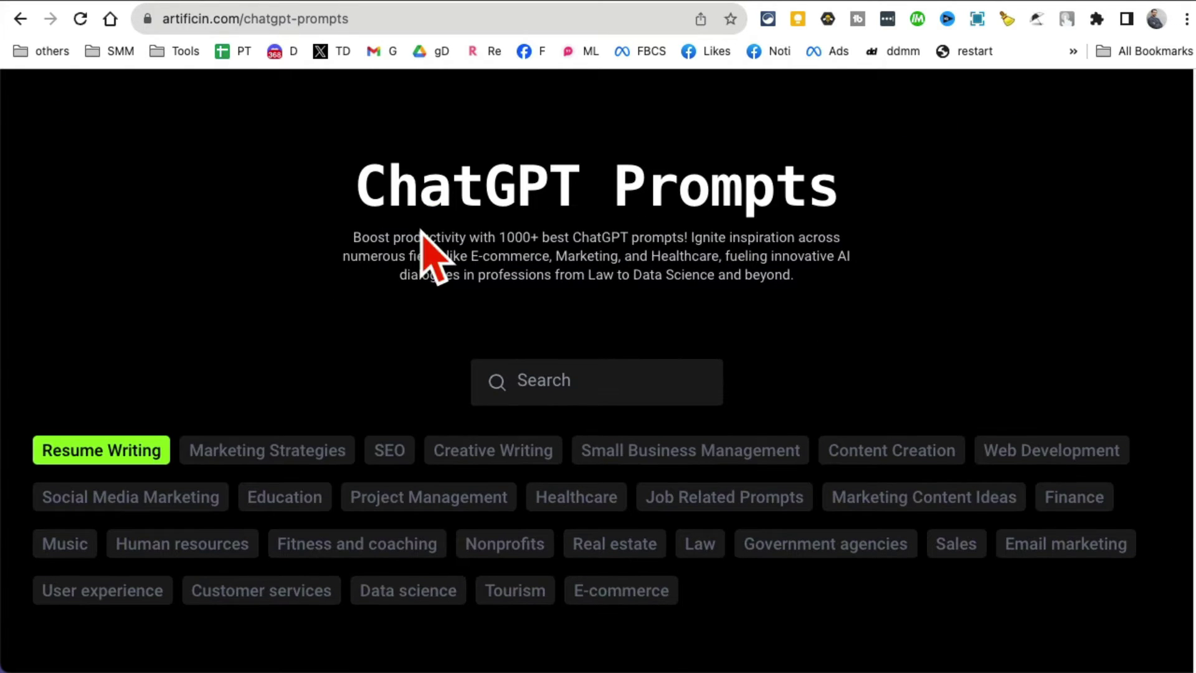
scroll(907, 508, down, 4)
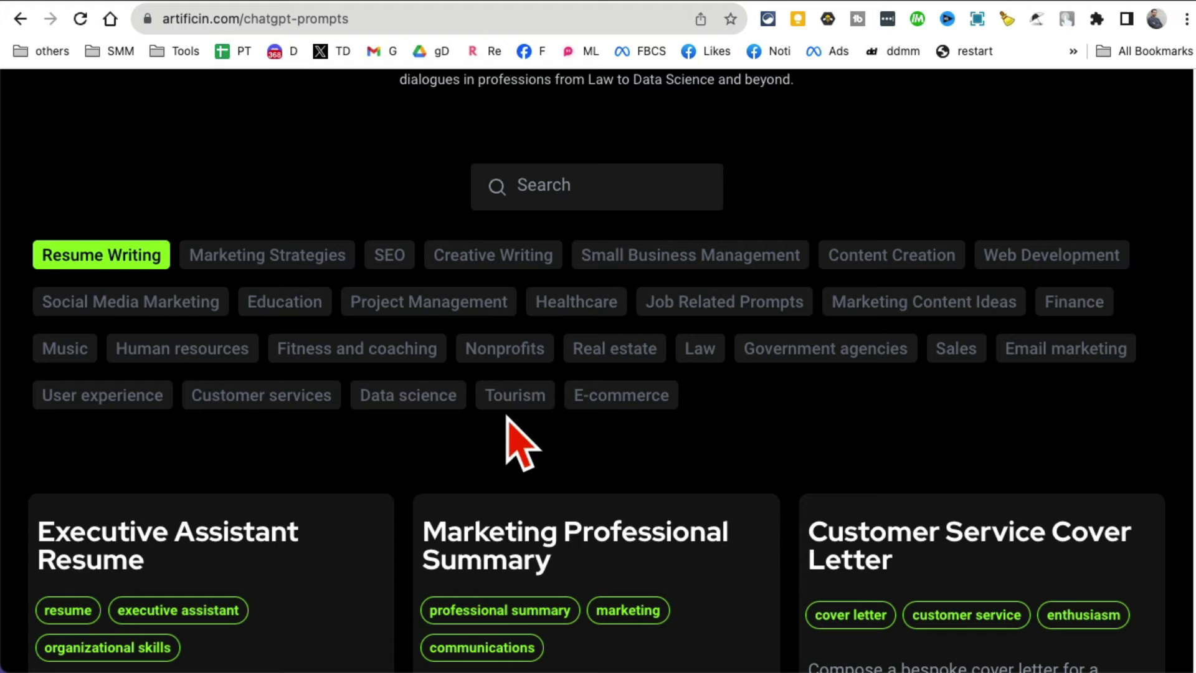
click(288, 266)
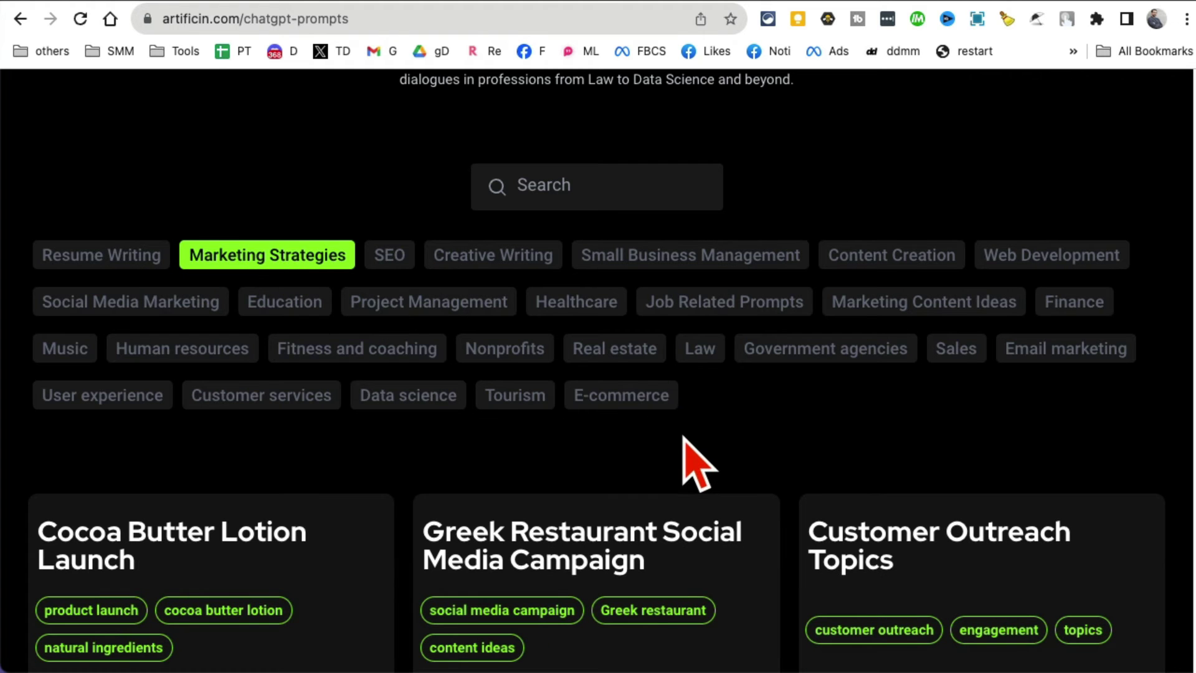
scroll(685, 433, down, 12)
scroll(685, 433, up, 3)
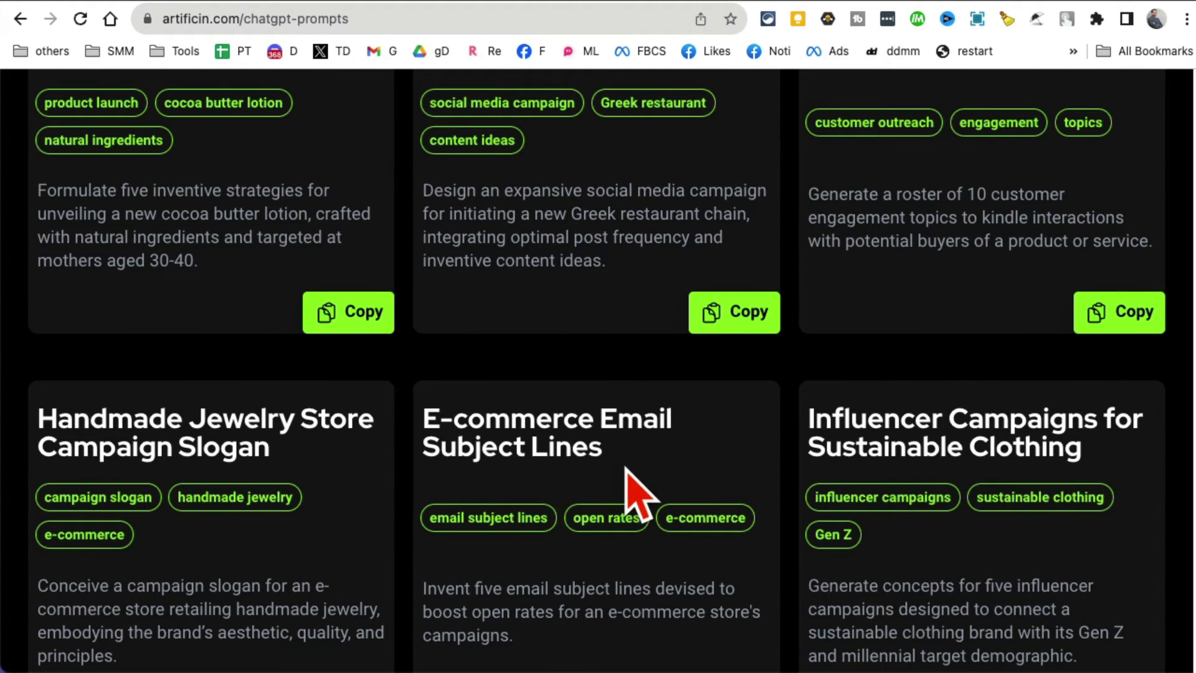
- Copy the Fitness App Launch Strategy prompt and return to the Artificin home page
drag(626, 470, 441, 415)
scroll(645, 491, down, 3)
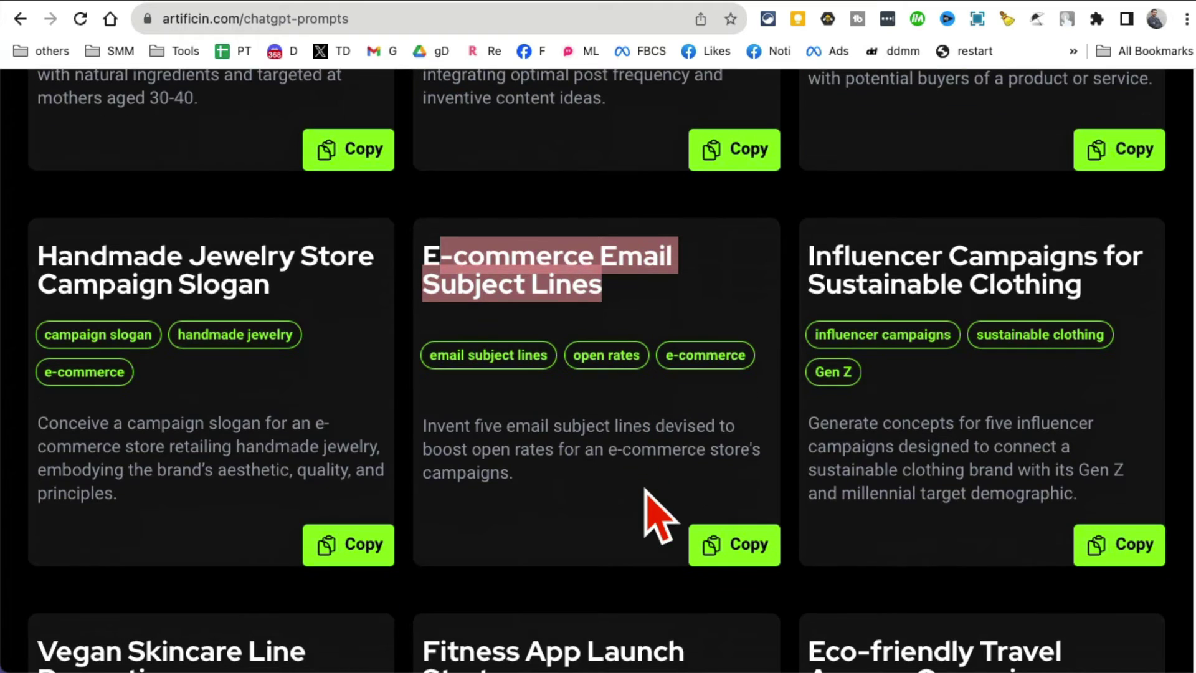
drag(1096, 298, 670, 261)
scroll(499, 318, down, 6)
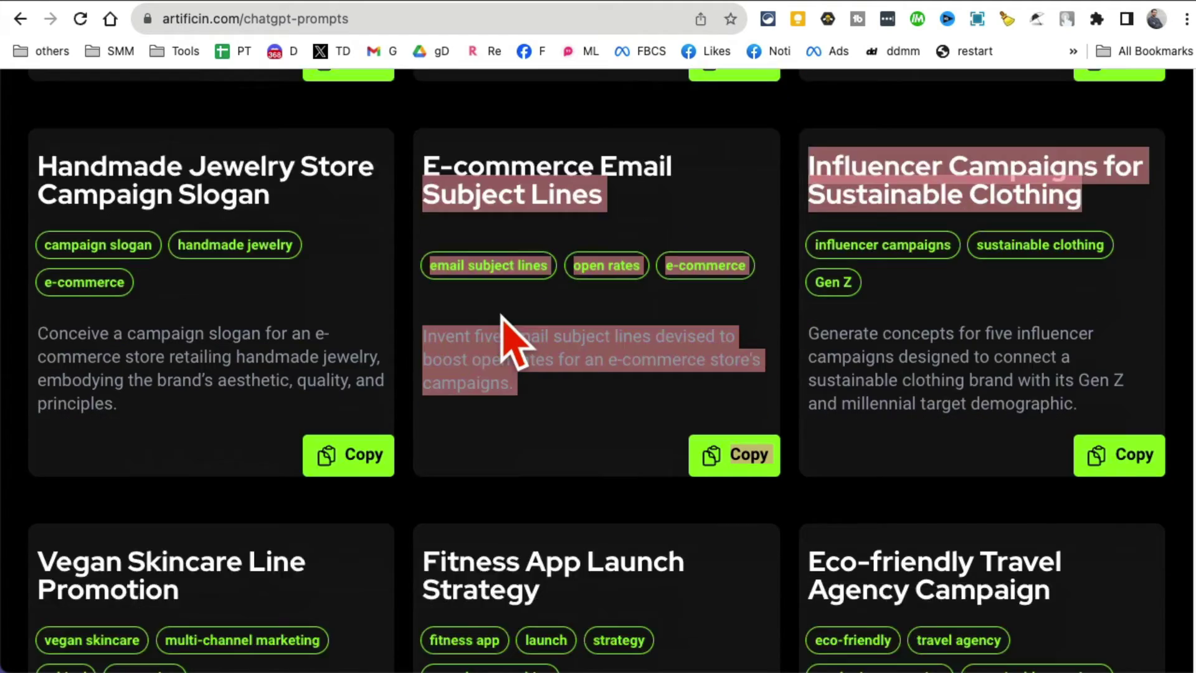
click(537, 352)
drag(537, 353, 530, 354)
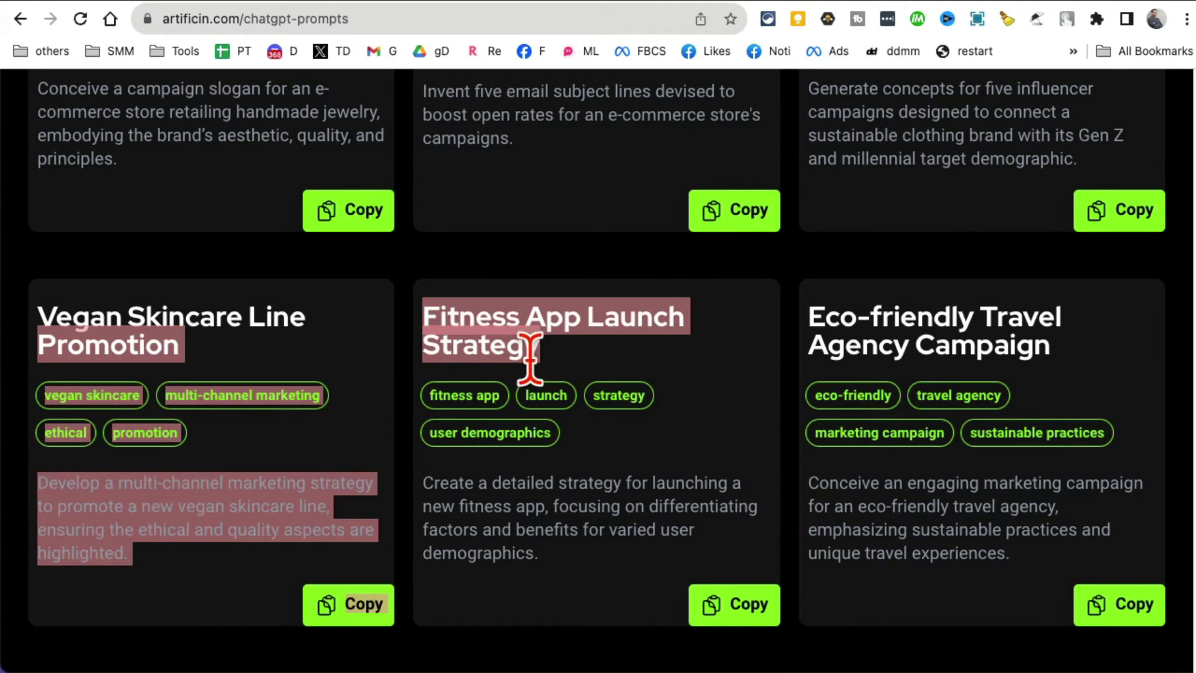
click(566, 351)
click(744, 607)
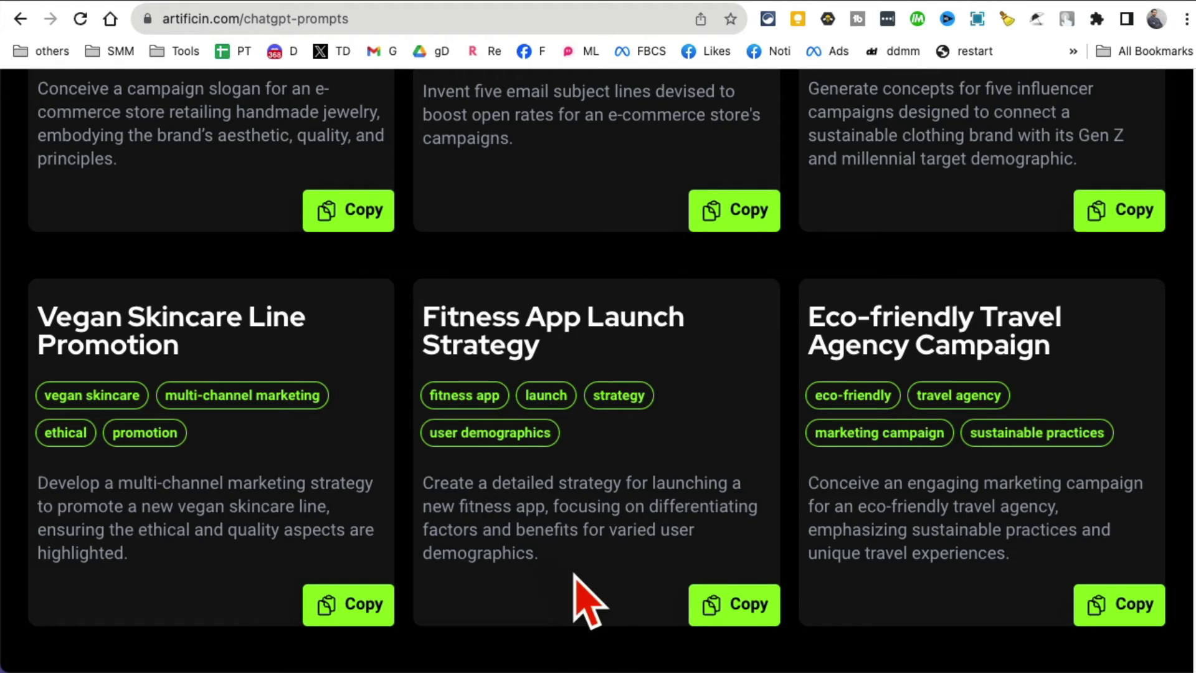
scroll(600, 588, up, 20)
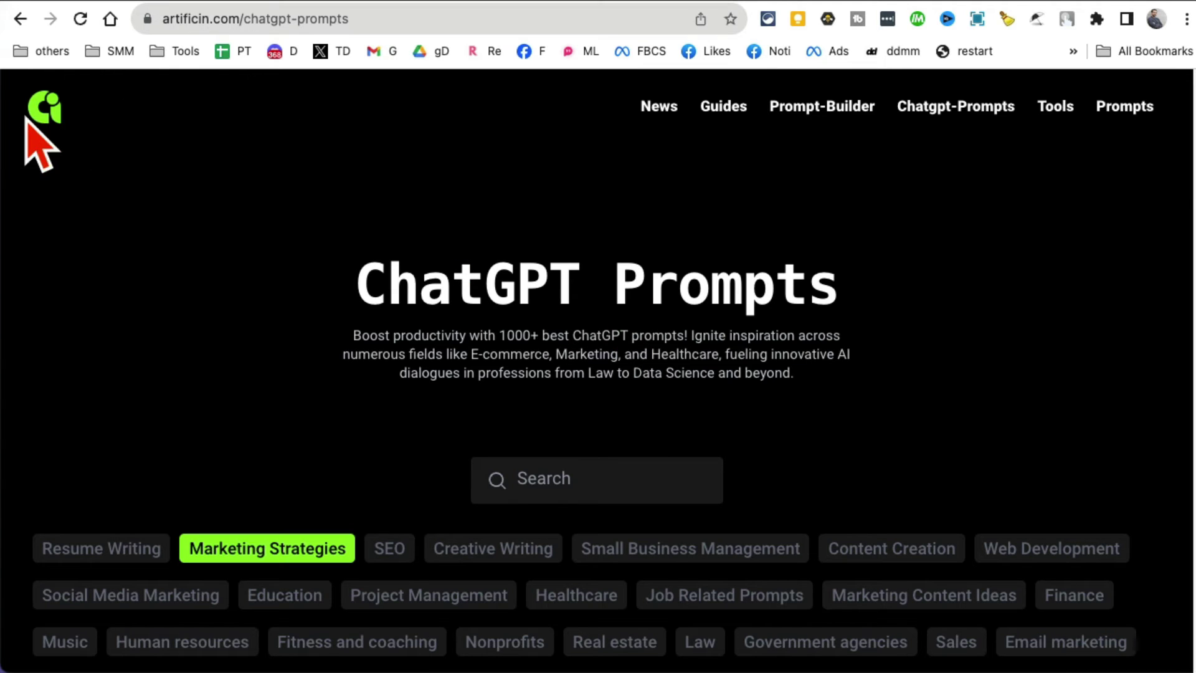
click(53, 127)
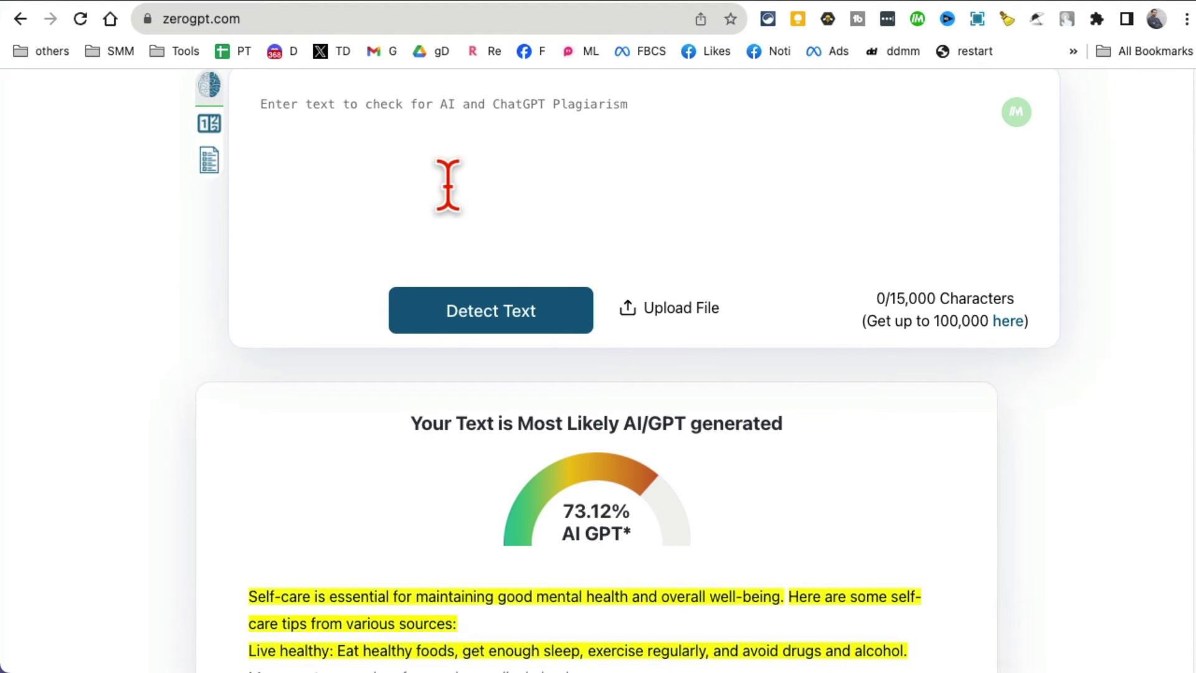
- Check the pasted self-care text in ZeroGPT (73.12% AI GPT), then move to SendBig
key(super+v)
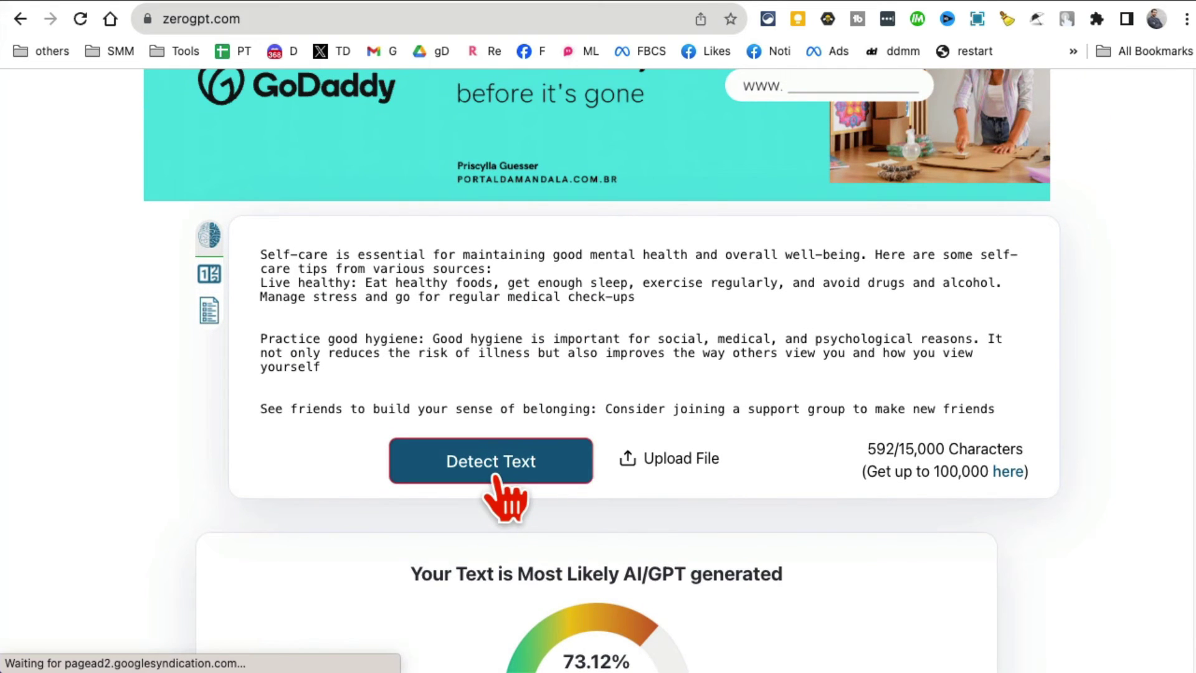
click(496, 479)
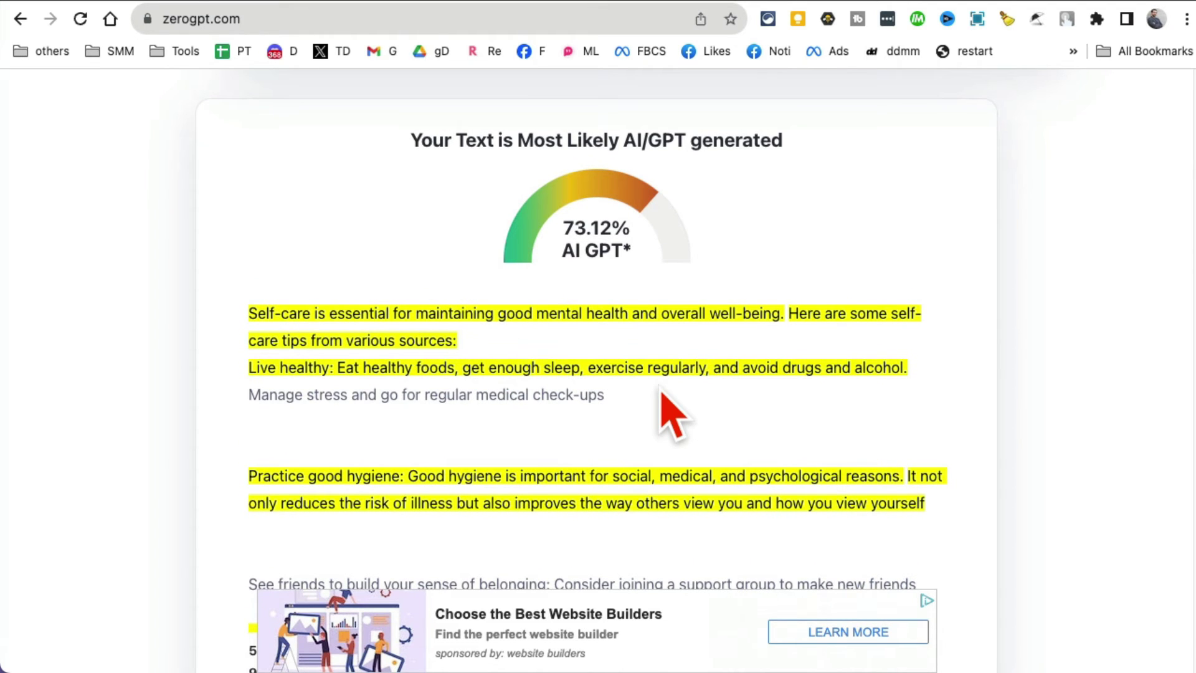
scroll(670, 411, up, 3)
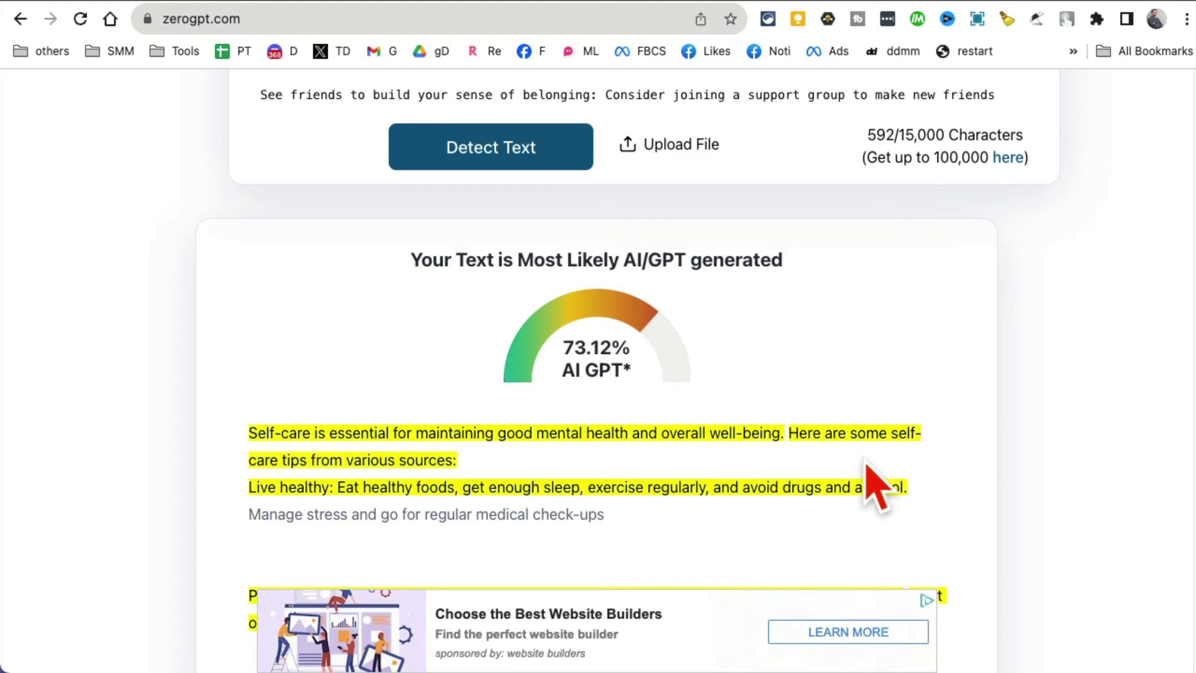
scroll(856, 474, up, 5)
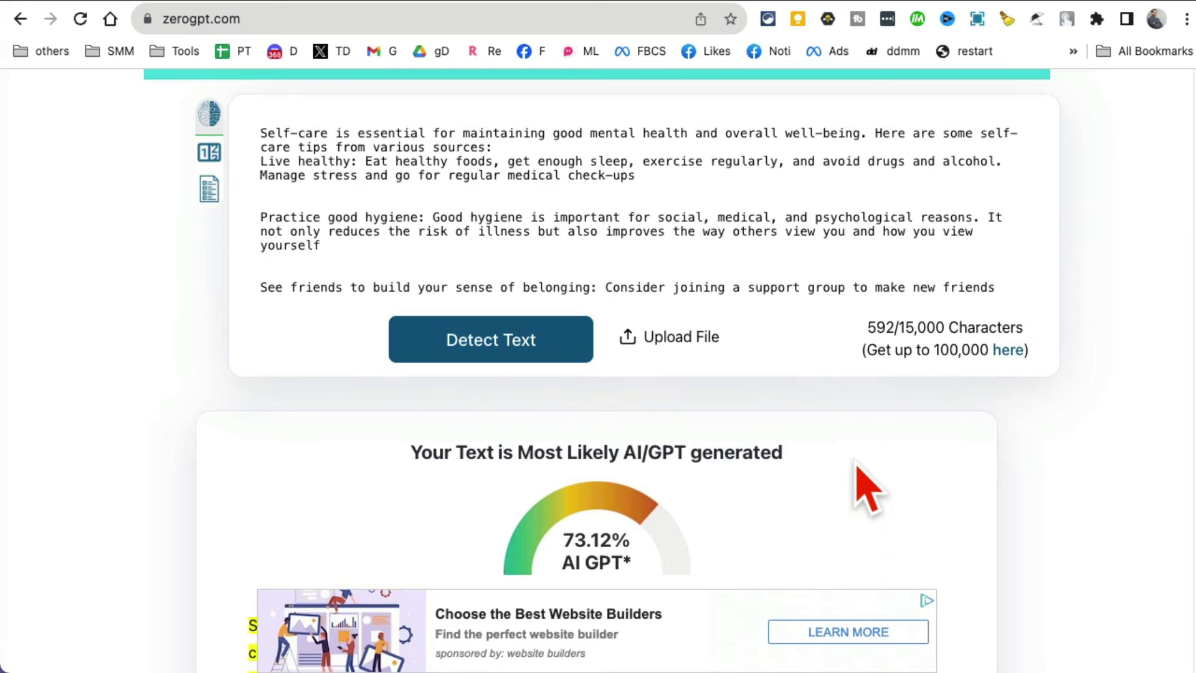
drag(638, 195, 667, 259)
click(757, 287)
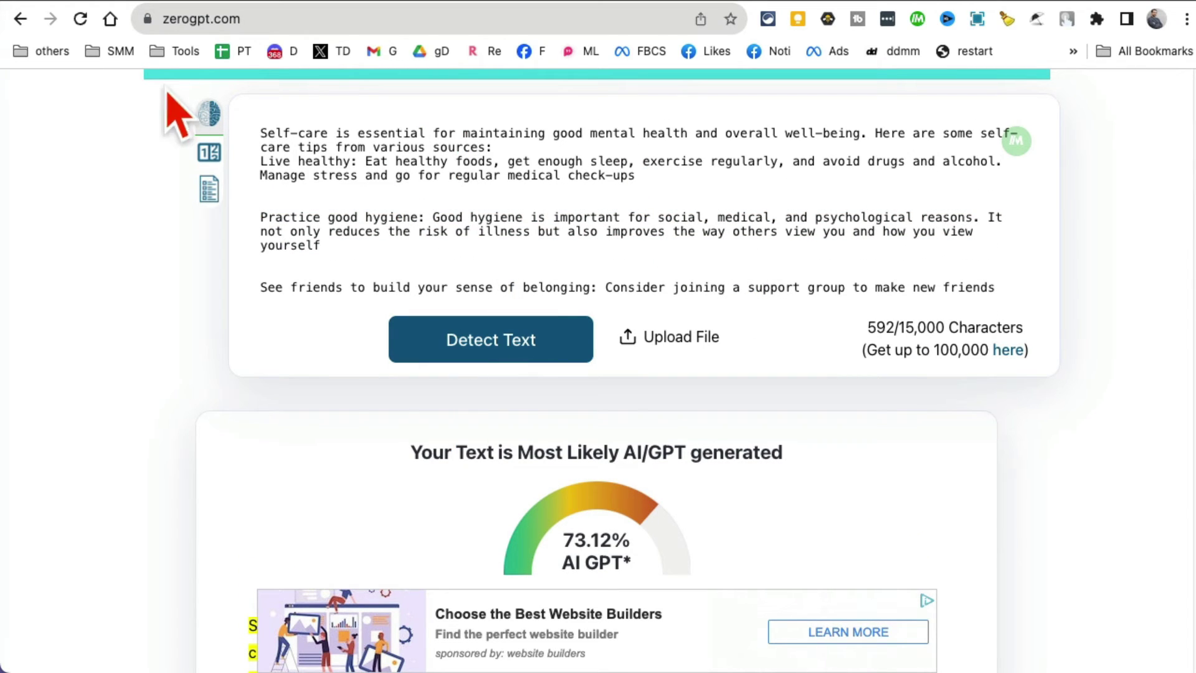
click(641, 5)
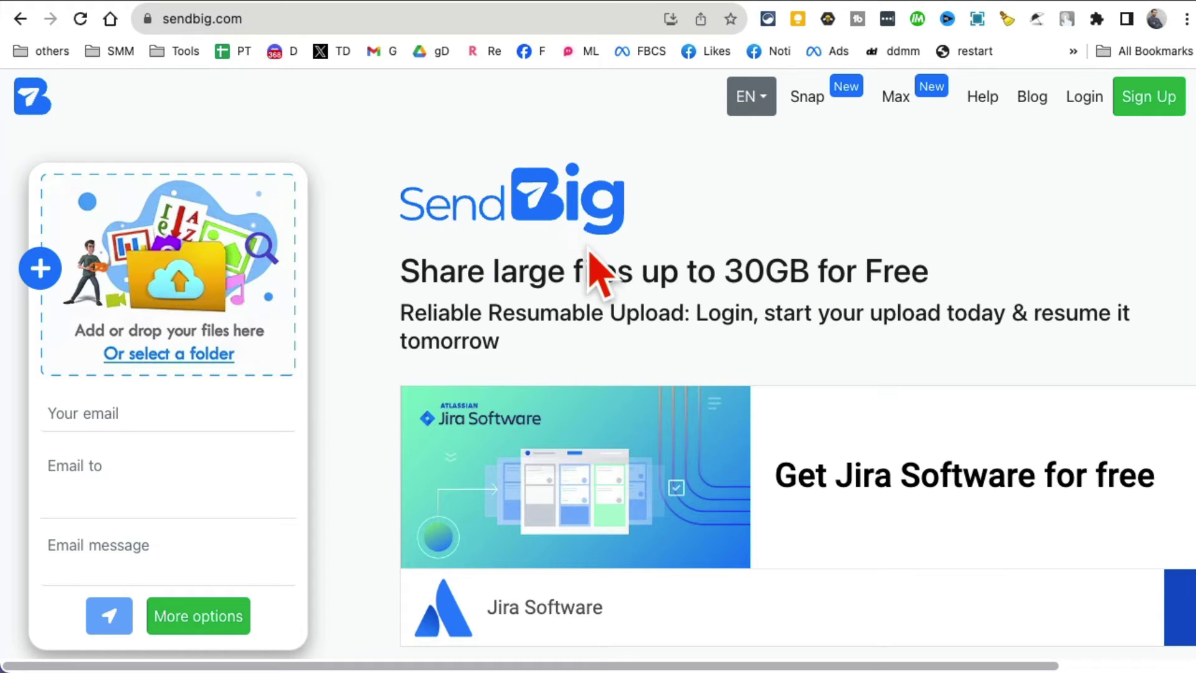
- Highlight the 30GB free file-sharing headline on SendBig
drag(417, 272, 900, 268)
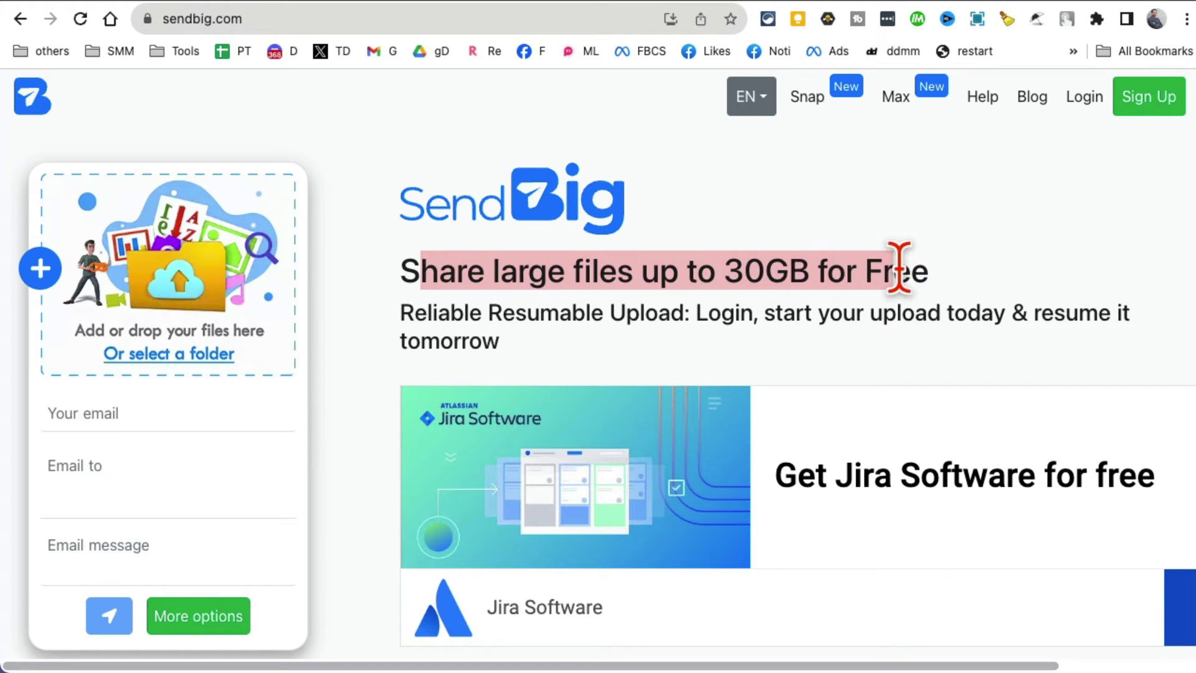
click(914, 274)
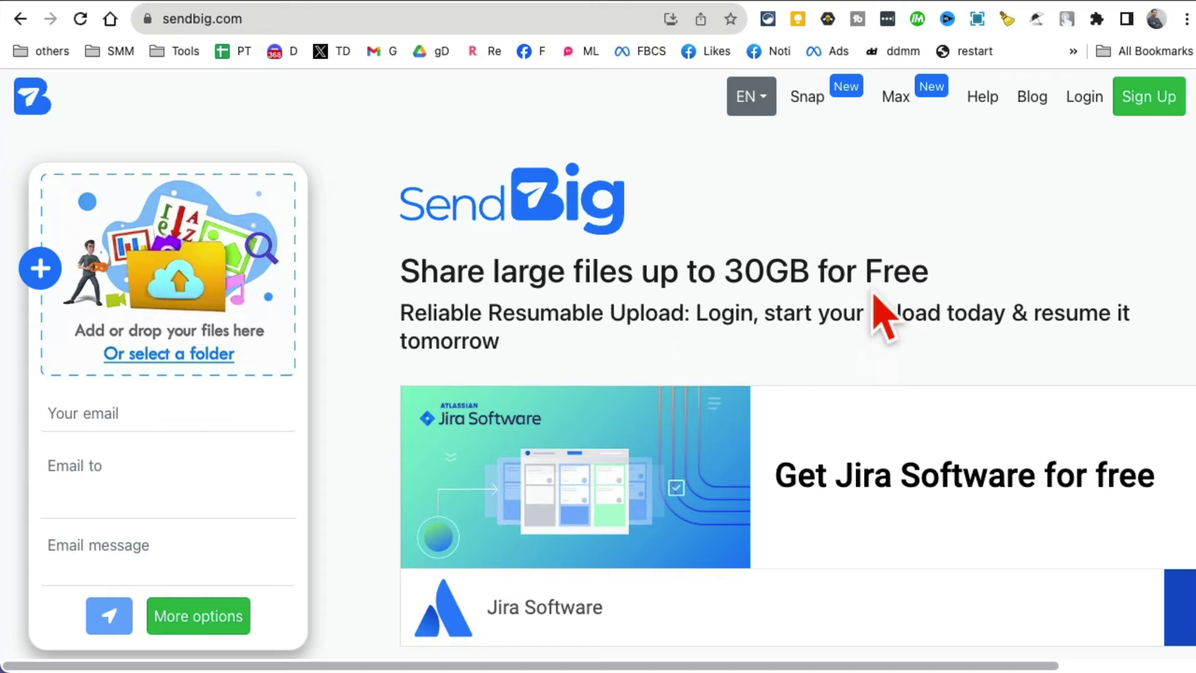
drag(726, 272, 845, 273)
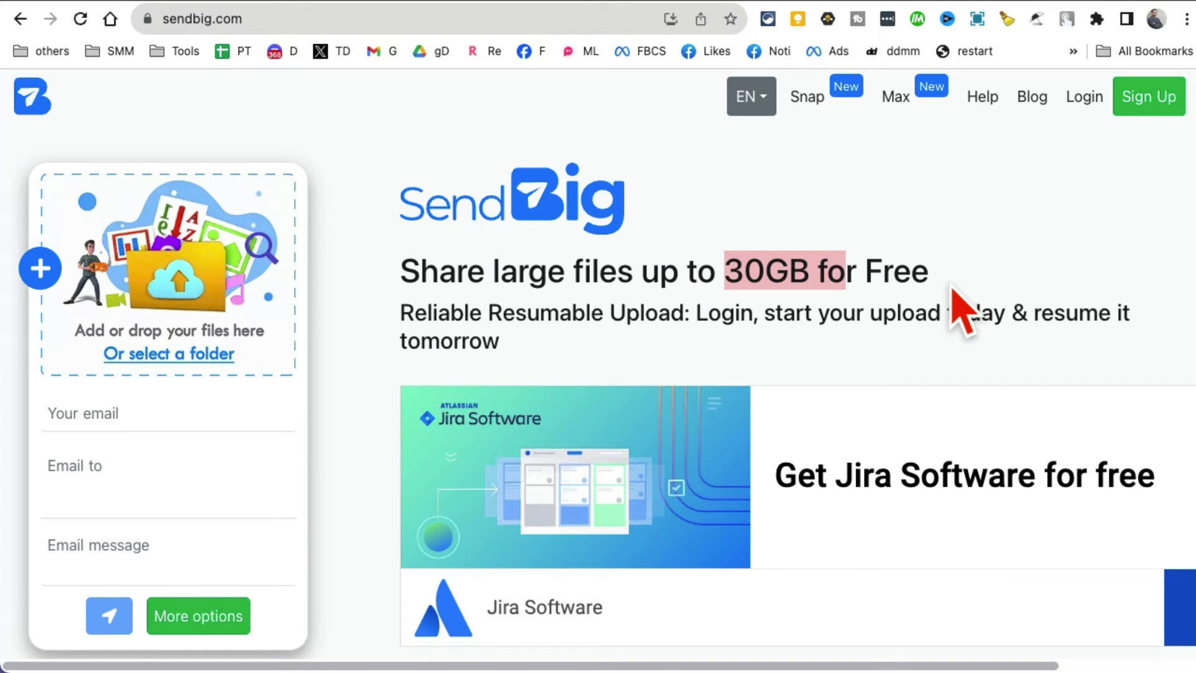
scroll(916, 395, down, 1)
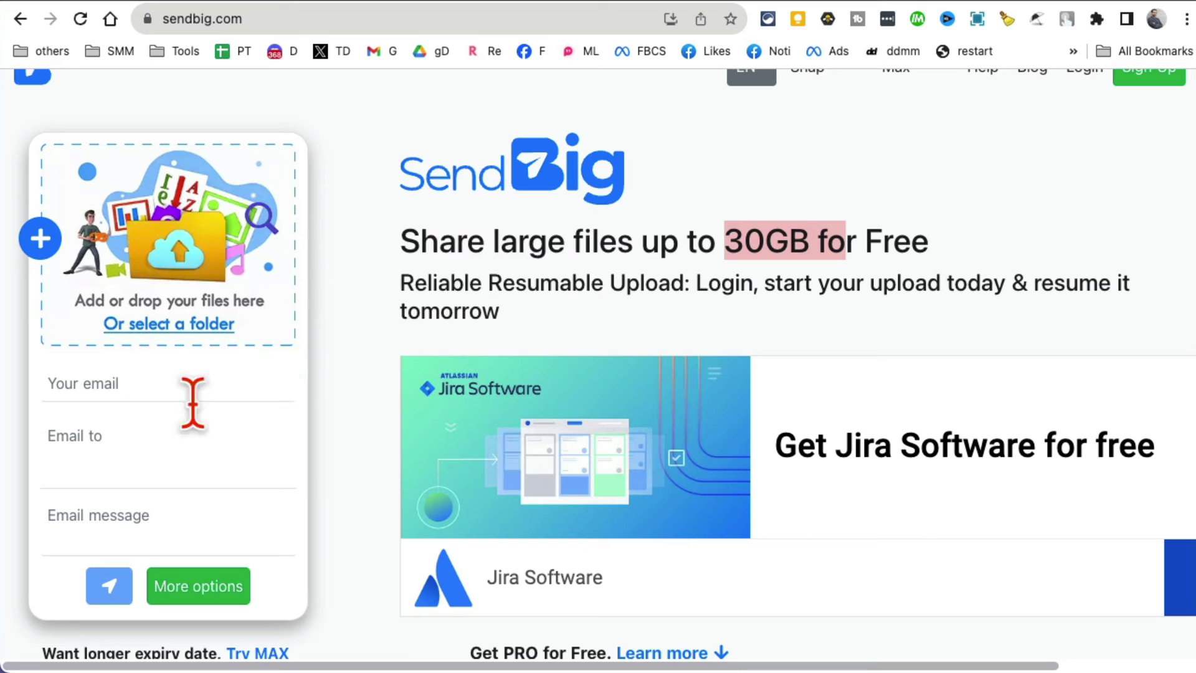
- Fill the sender's email from autofill and add a test recipient address
mouse_move(258, 306)
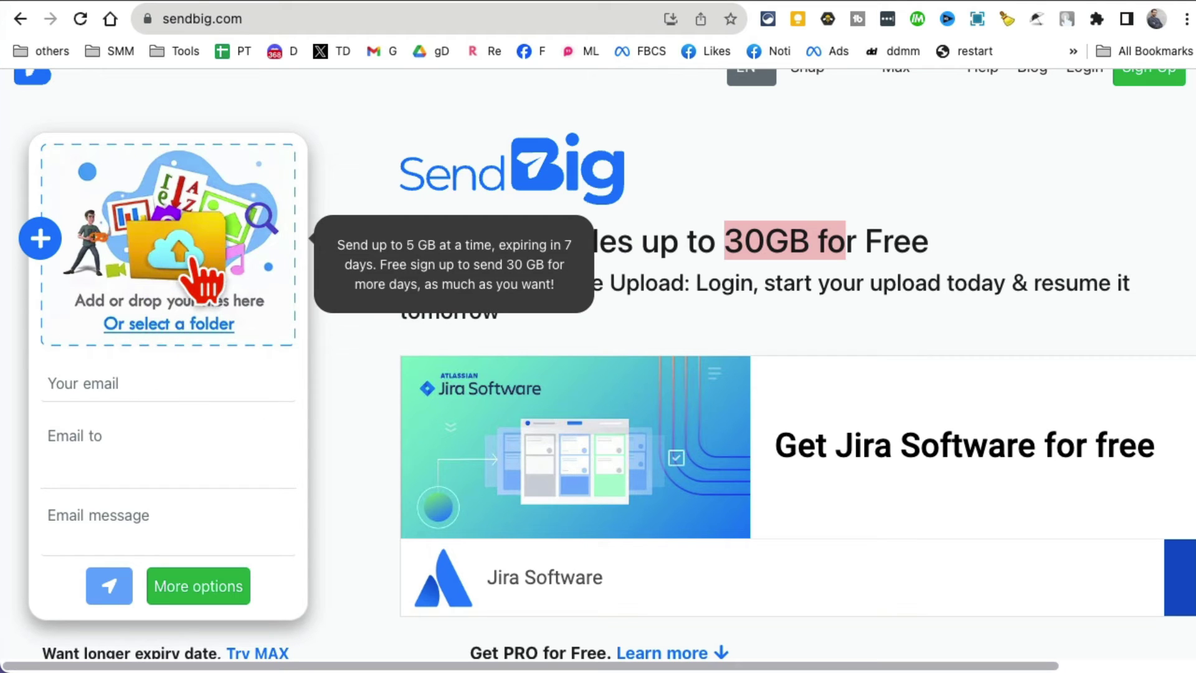
click(107, 377)
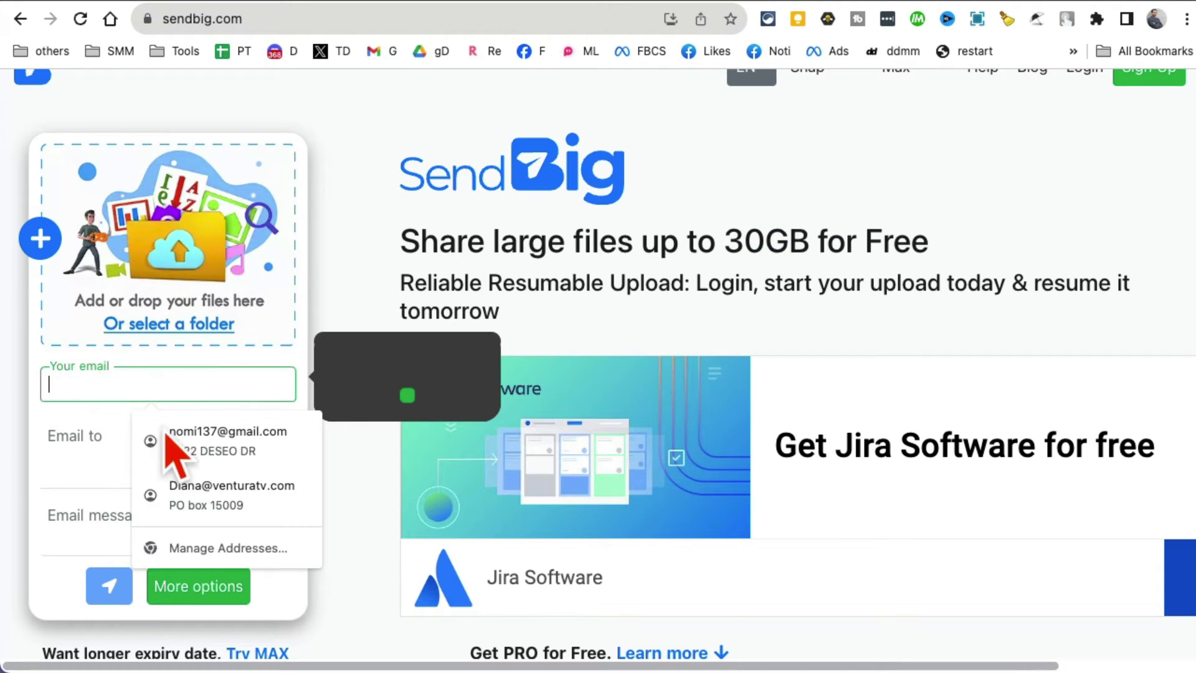
click(200, 492)
click(133, 480)
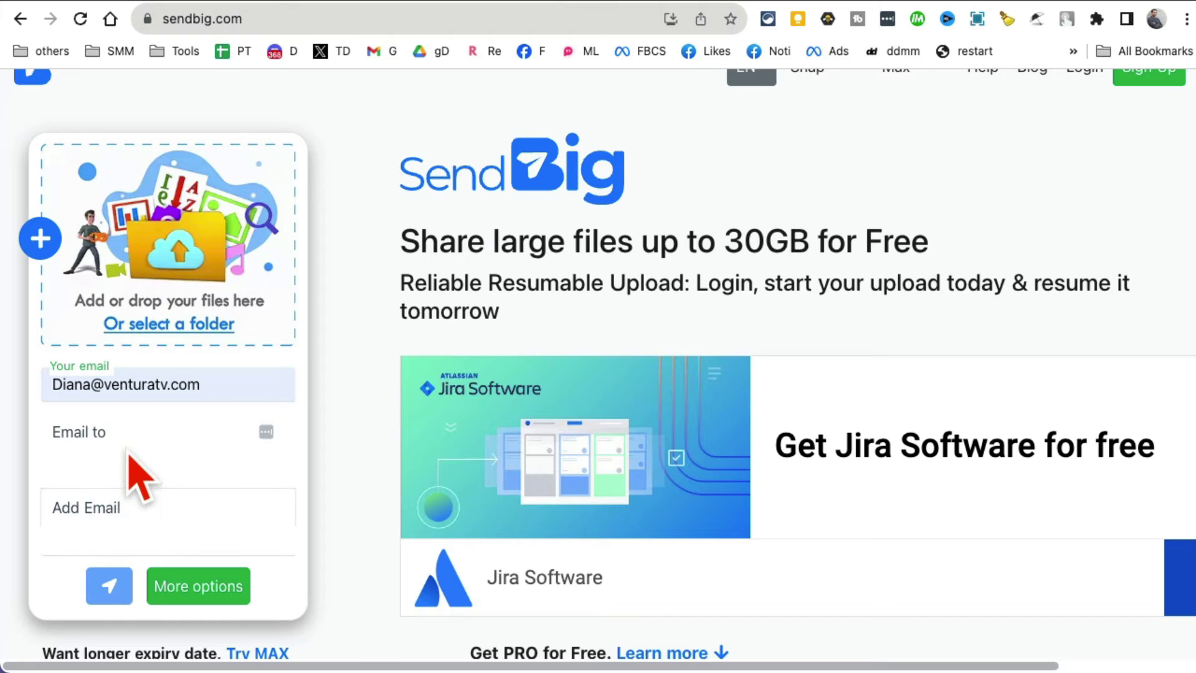
text(test@gmai.com)
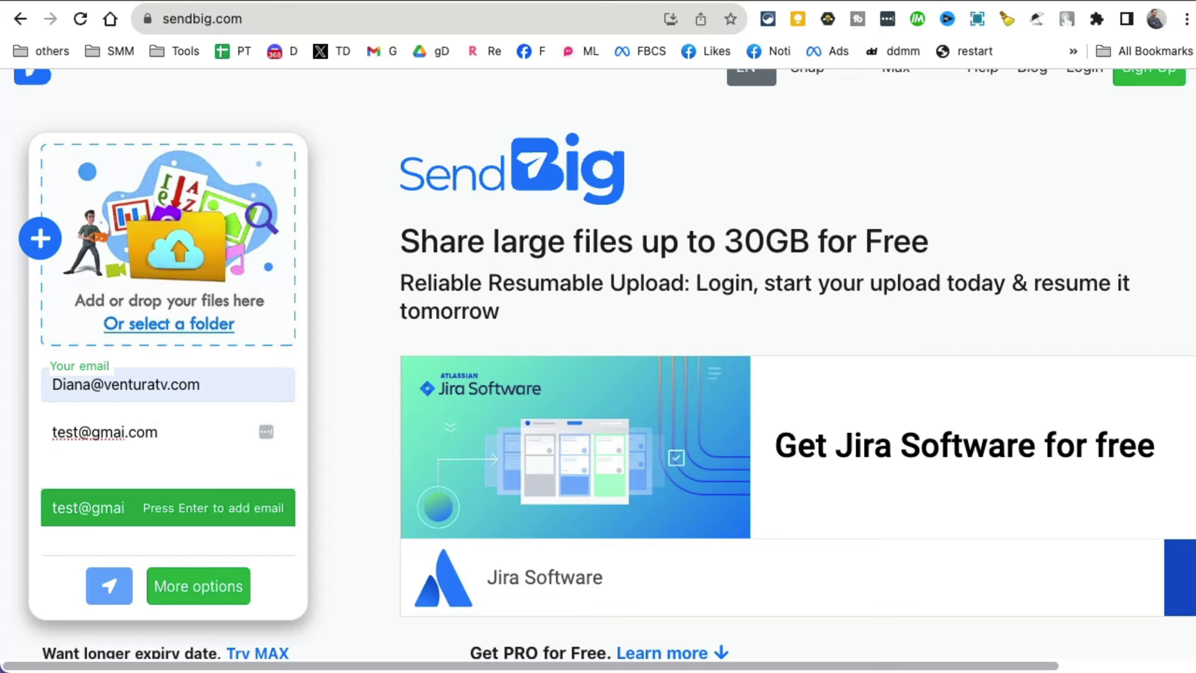
click(217, 510)
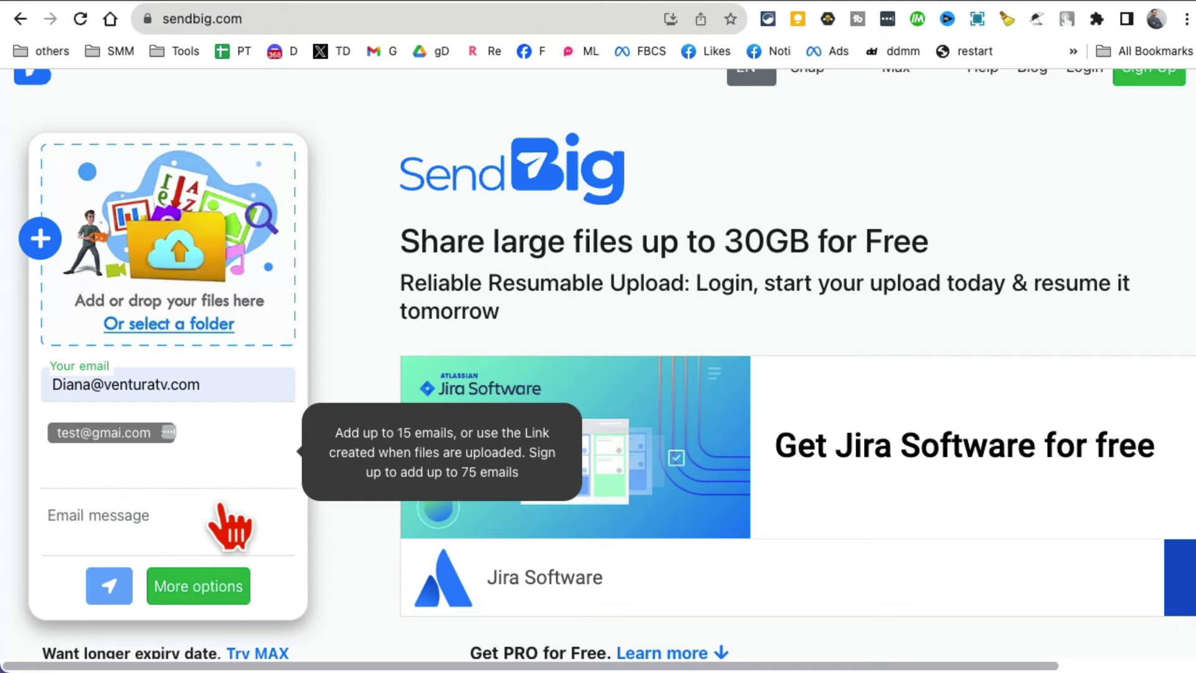
click(181, 521)
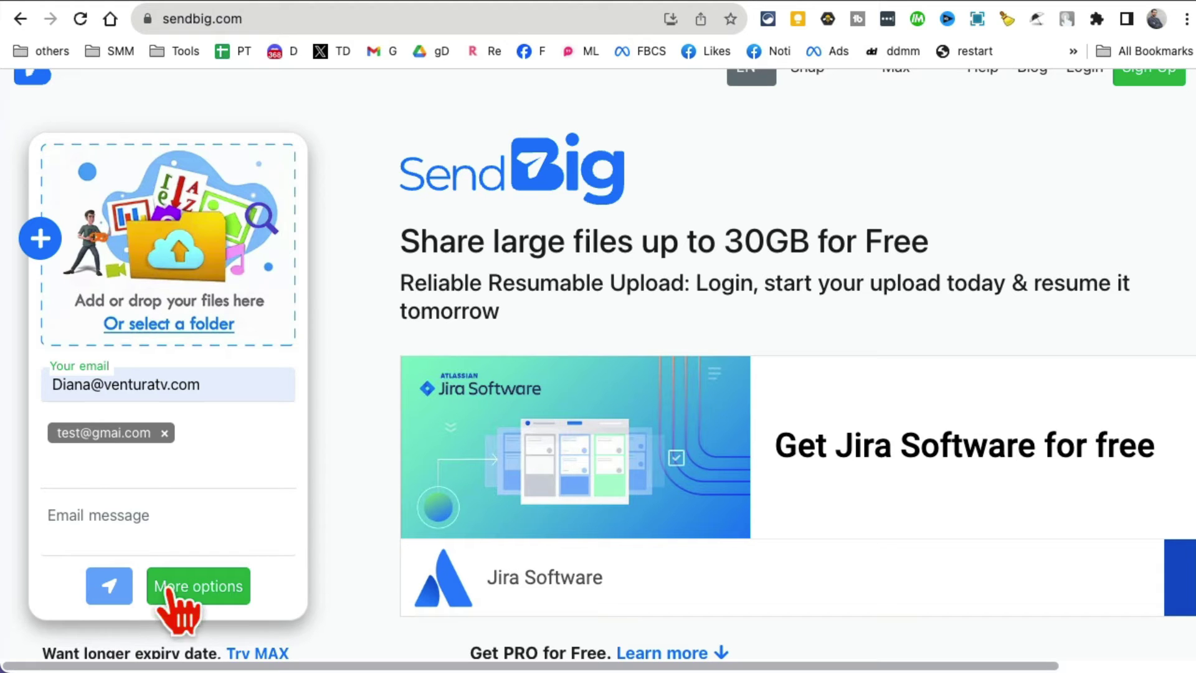
- Expand and collapse the extra transfer options, then move to Viroll
click(196, 595)
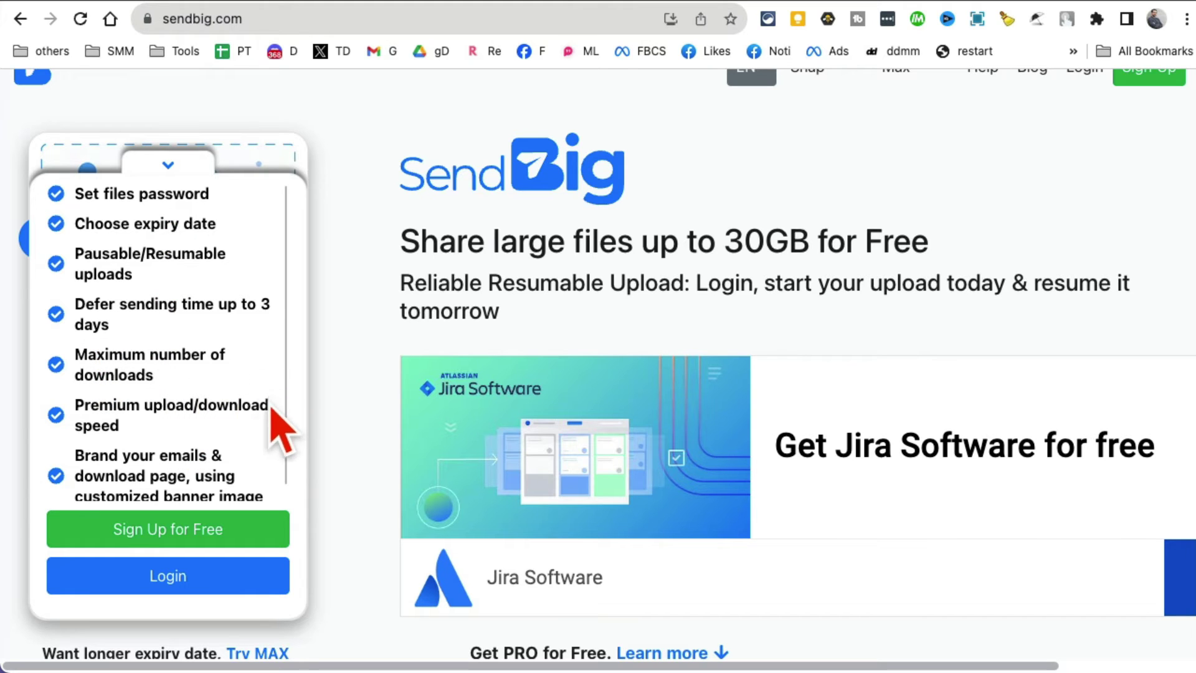
click(179, 169)
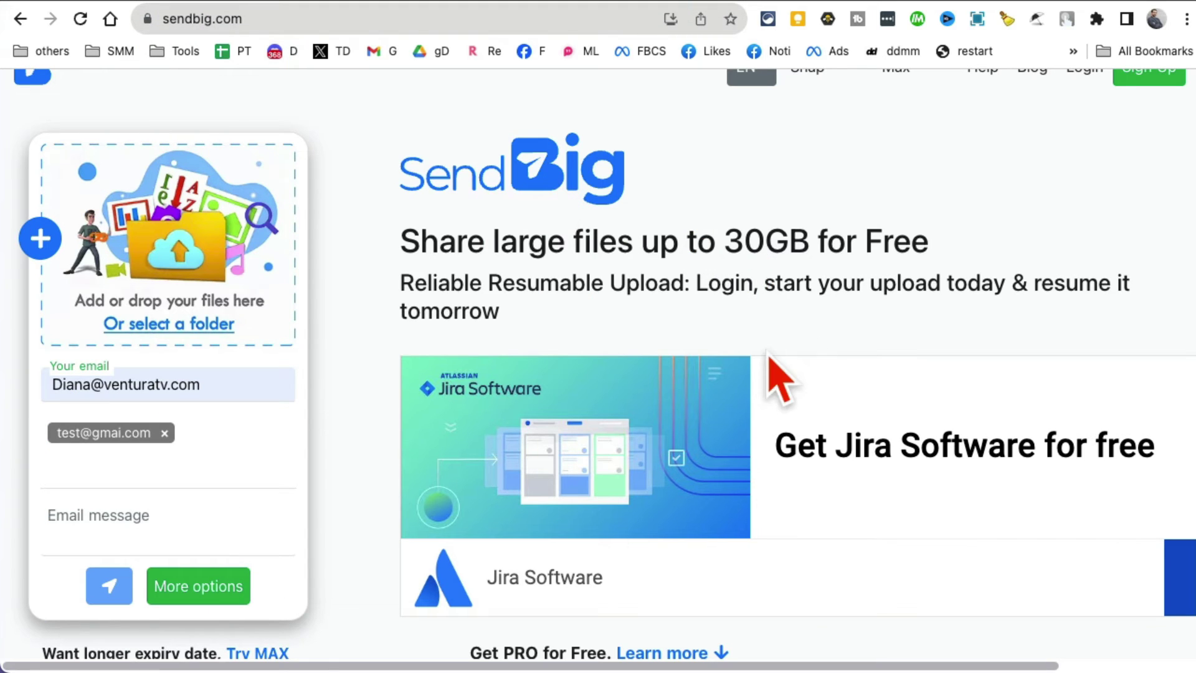
drag(404, 241, 724, 246)
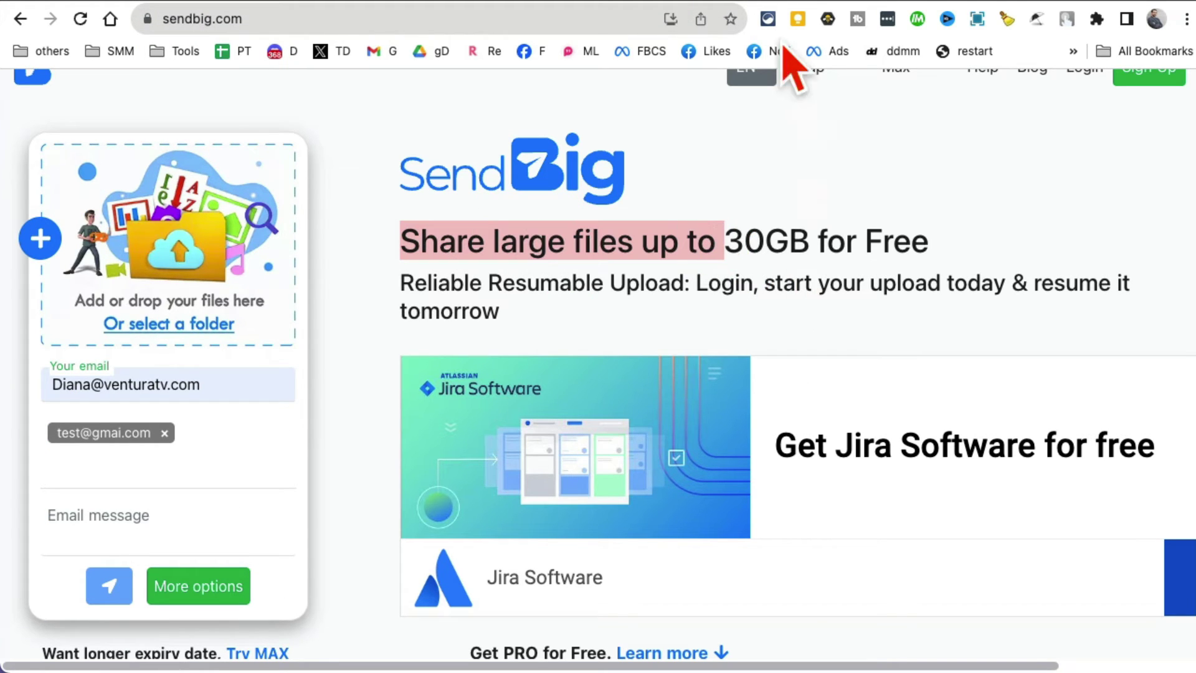
click(721, 2)
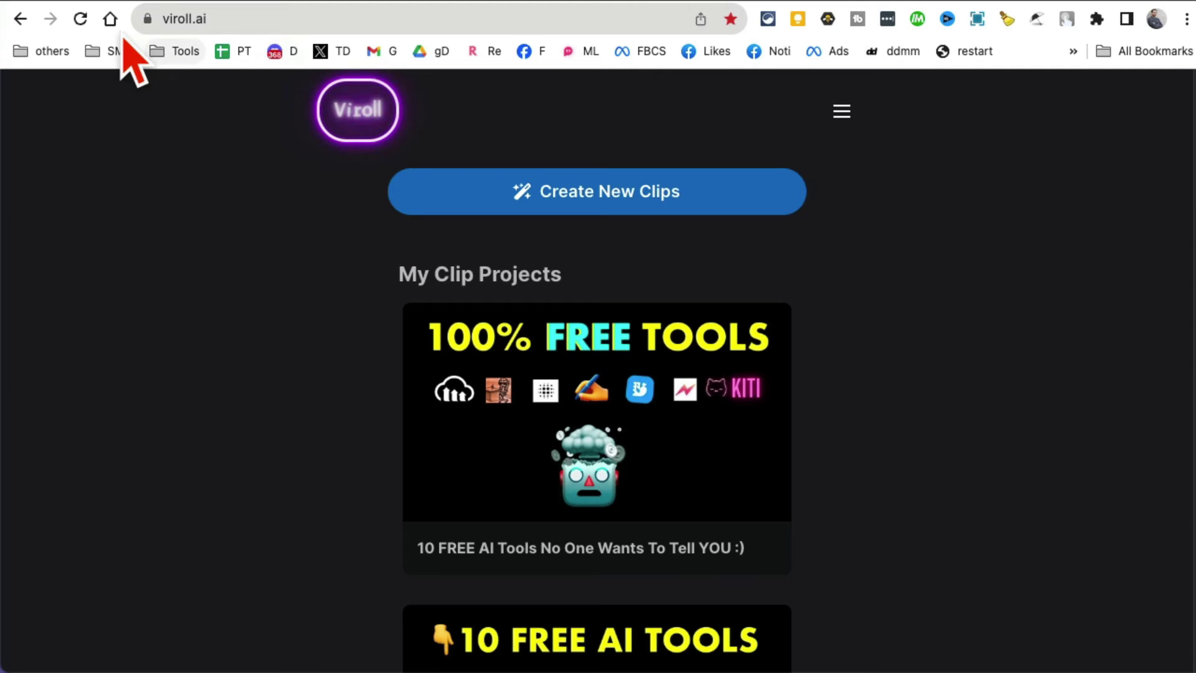
double_click(258, 20)
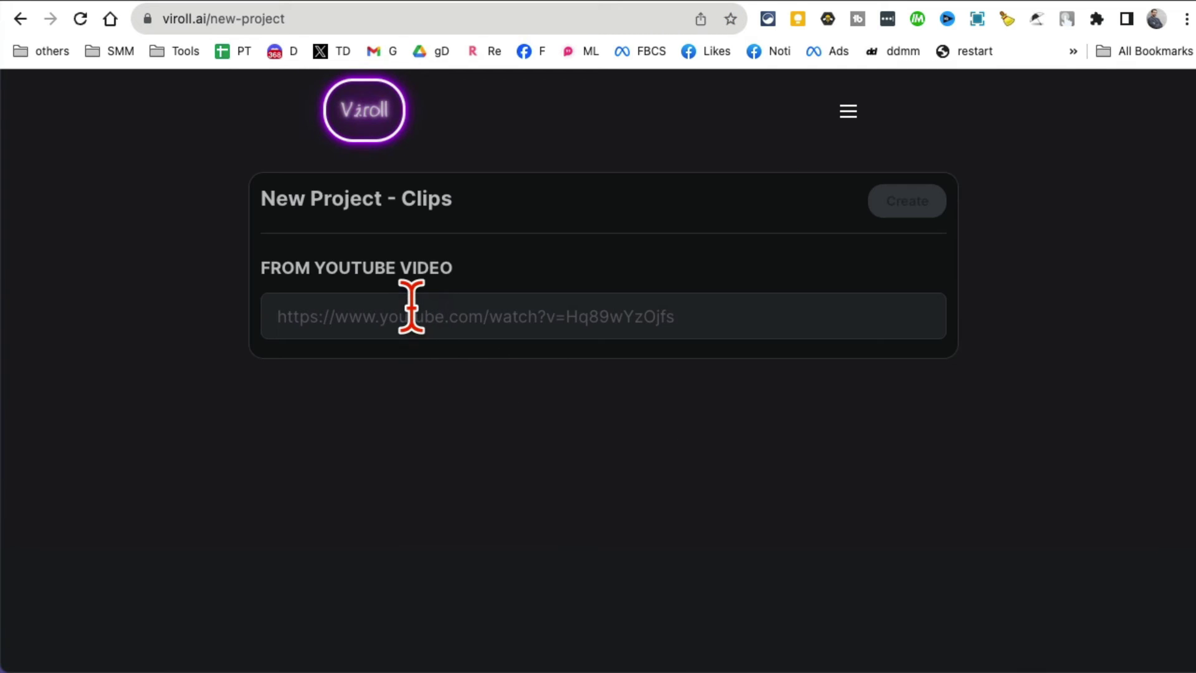
click(409, 314)
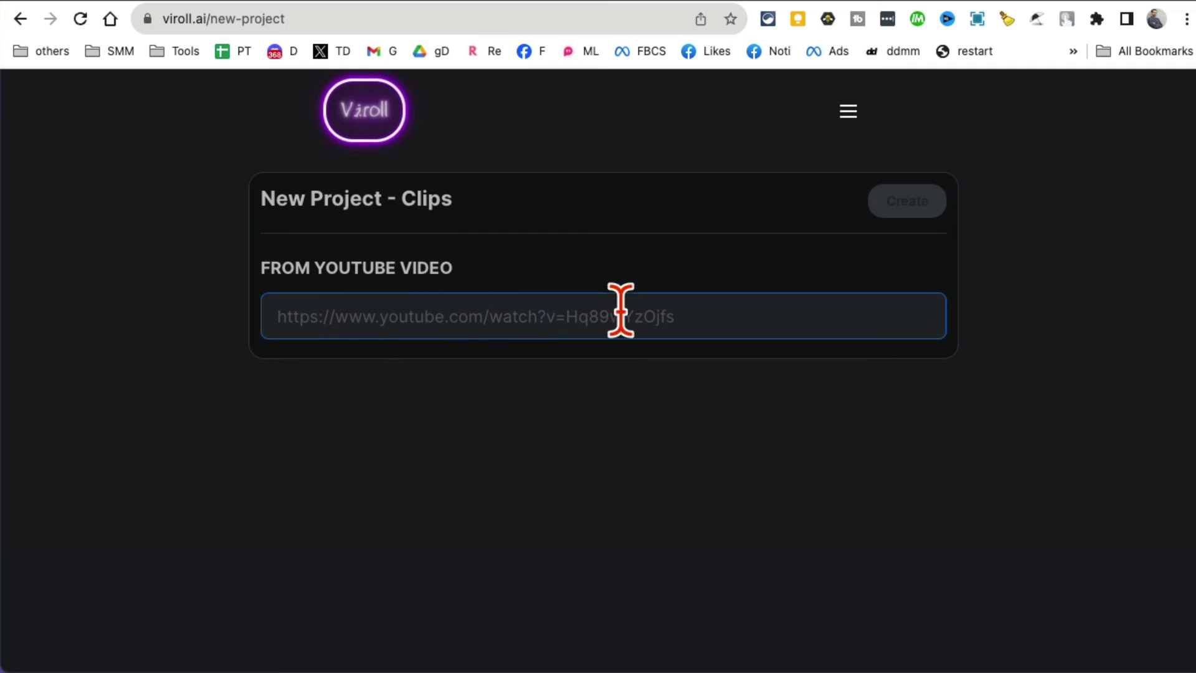
click(19, 21)
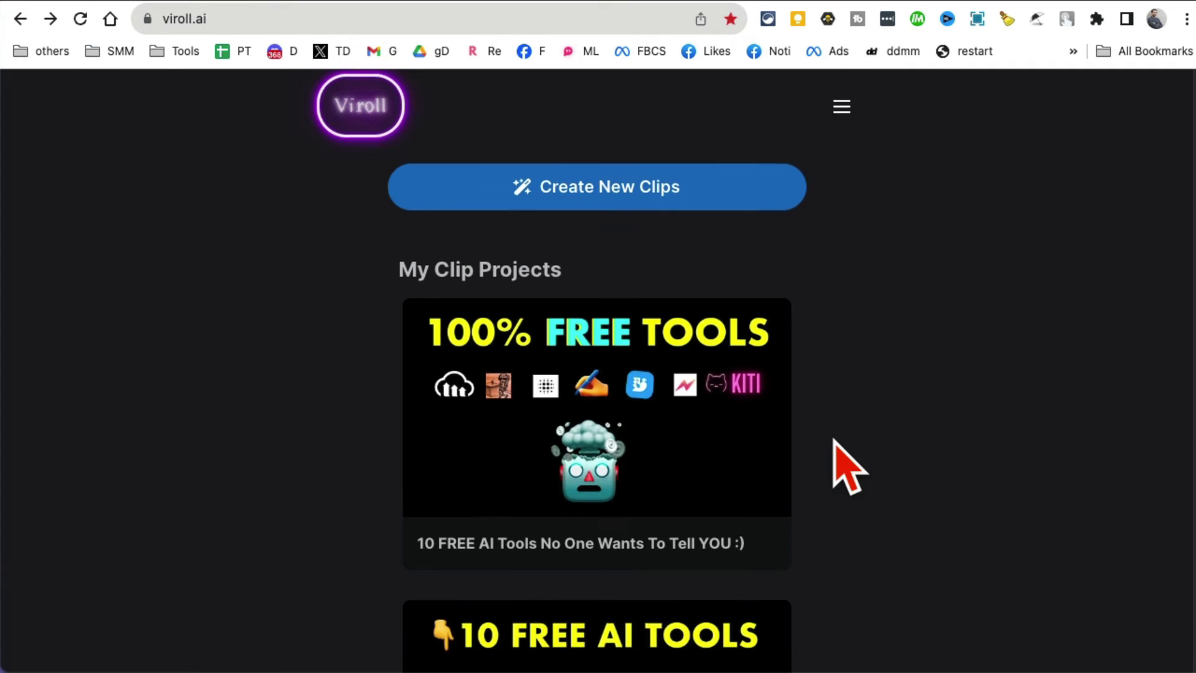
- Play the first generated clip and pause the Vatic AI clip at 0:02
scroll(850, 467, down, 2)
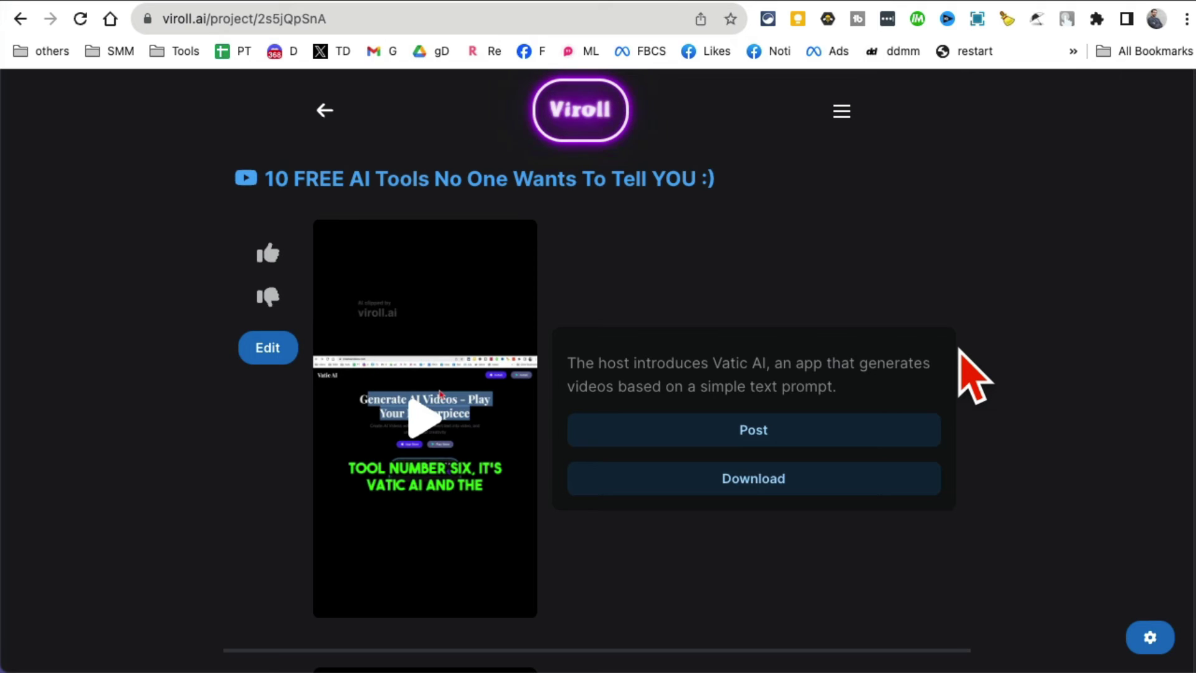
scroll(974, 374, down, 1)
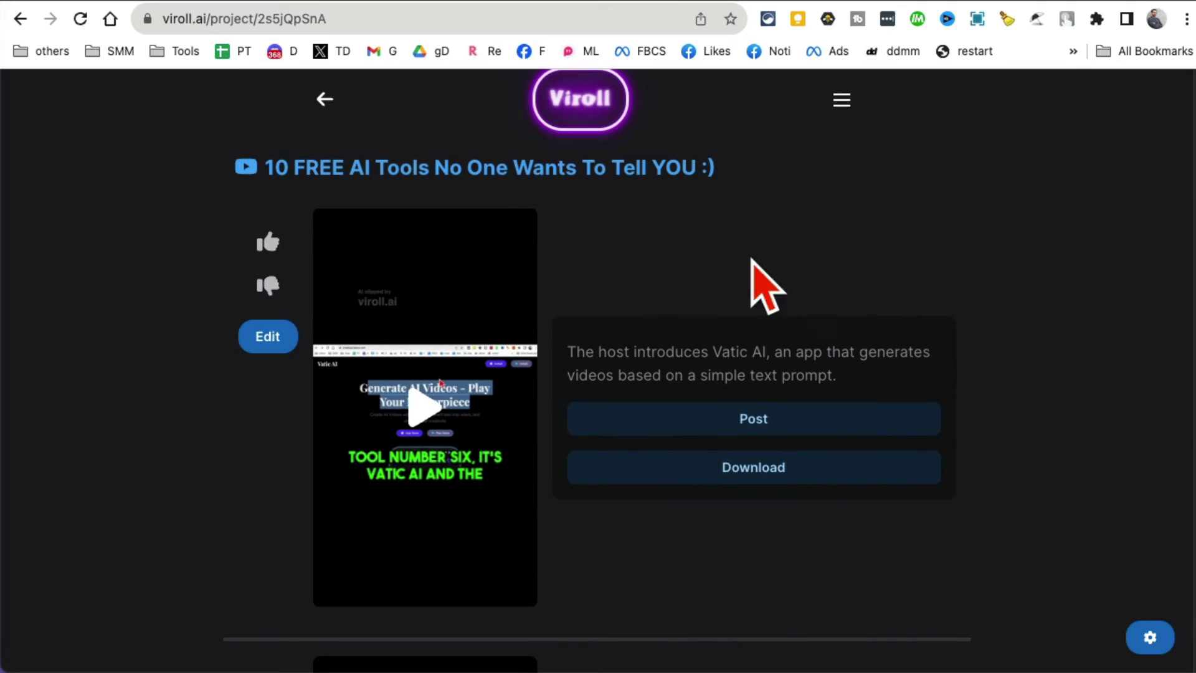
click(405, 401)
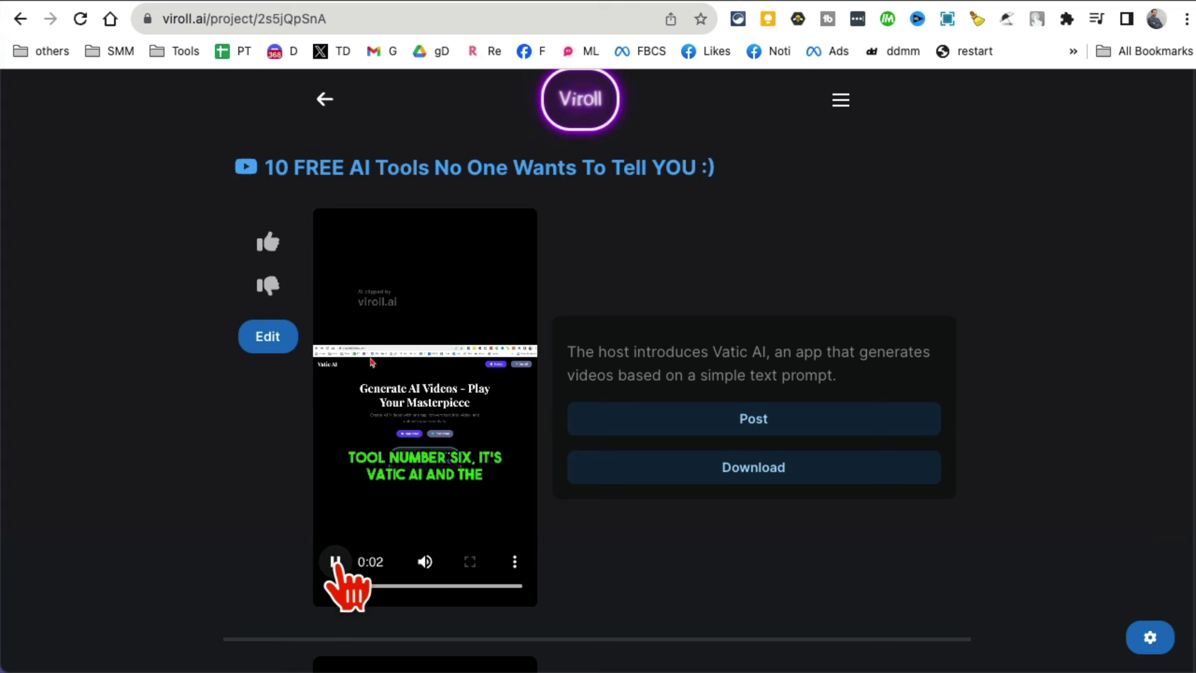
click(335, 562)
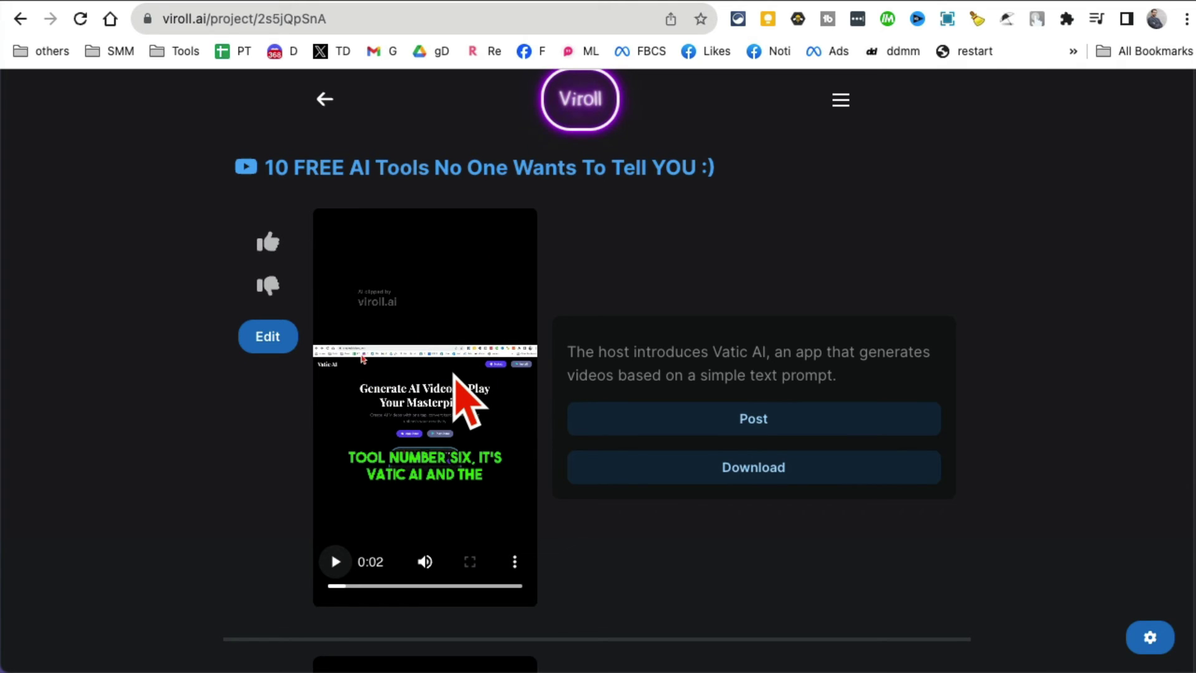
- Scroll through the project's clips and return to the My Clip Projects list
scroll(453, 373, down, 3)
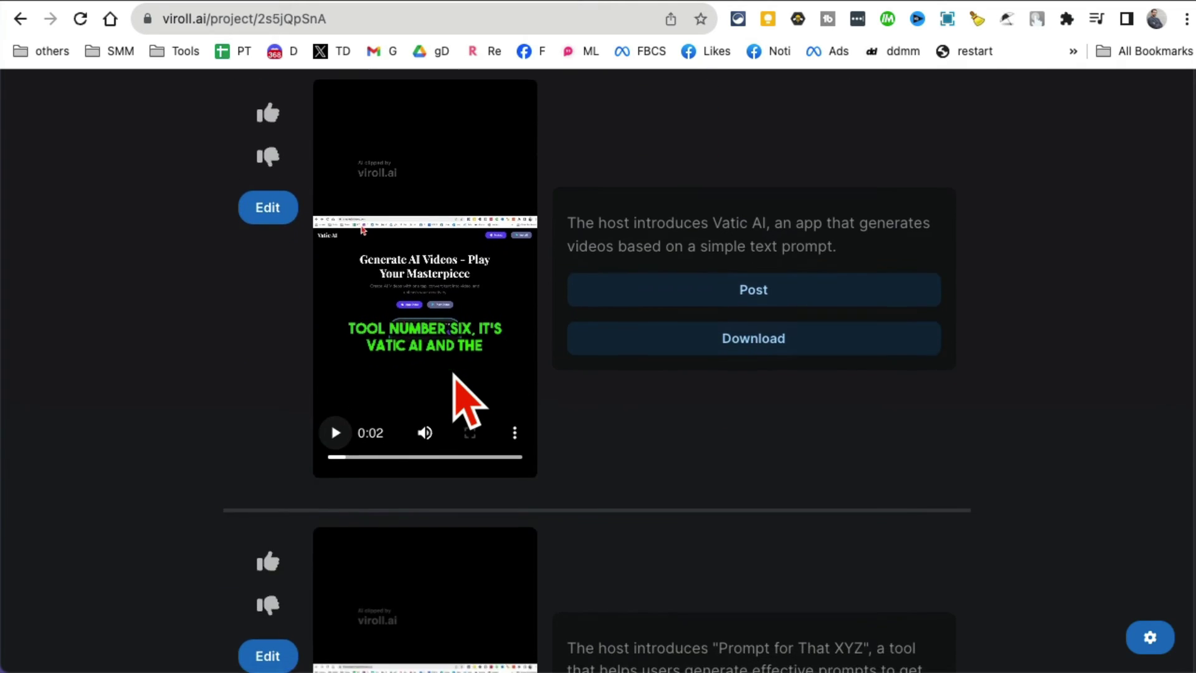
scroll(454, 373, down, 4)
scroll(453, 374, up, 7)
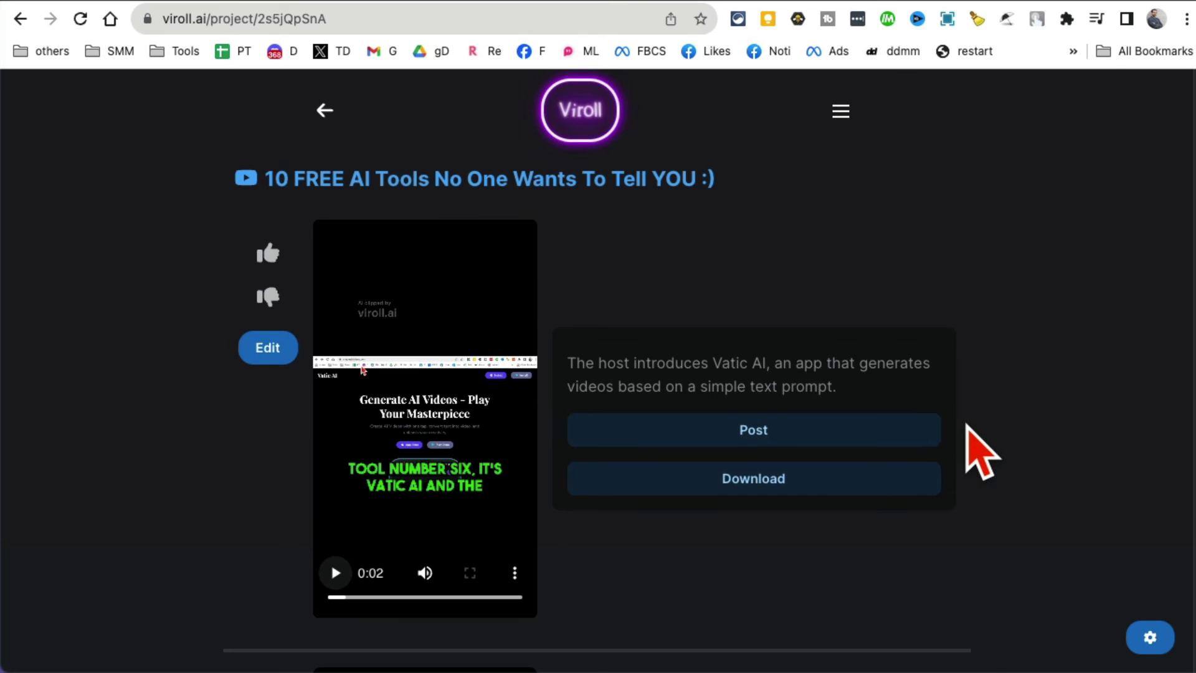
scroll(981, 452, down, 7)
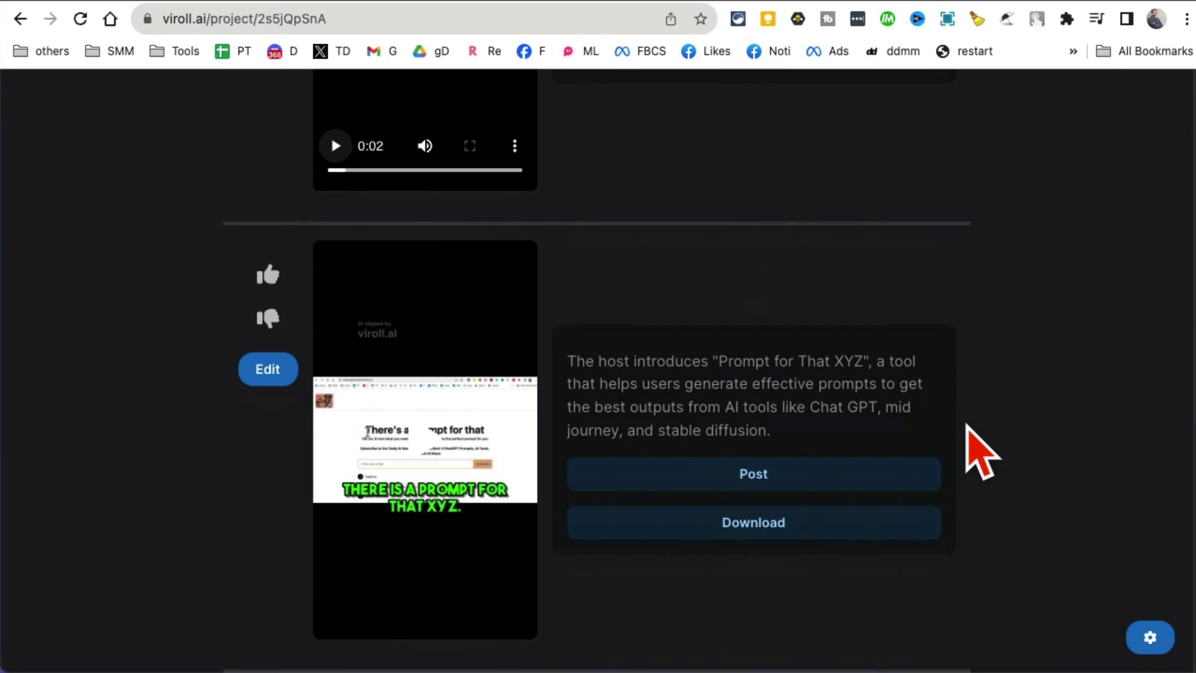
scroll(981, 451, up, 7)
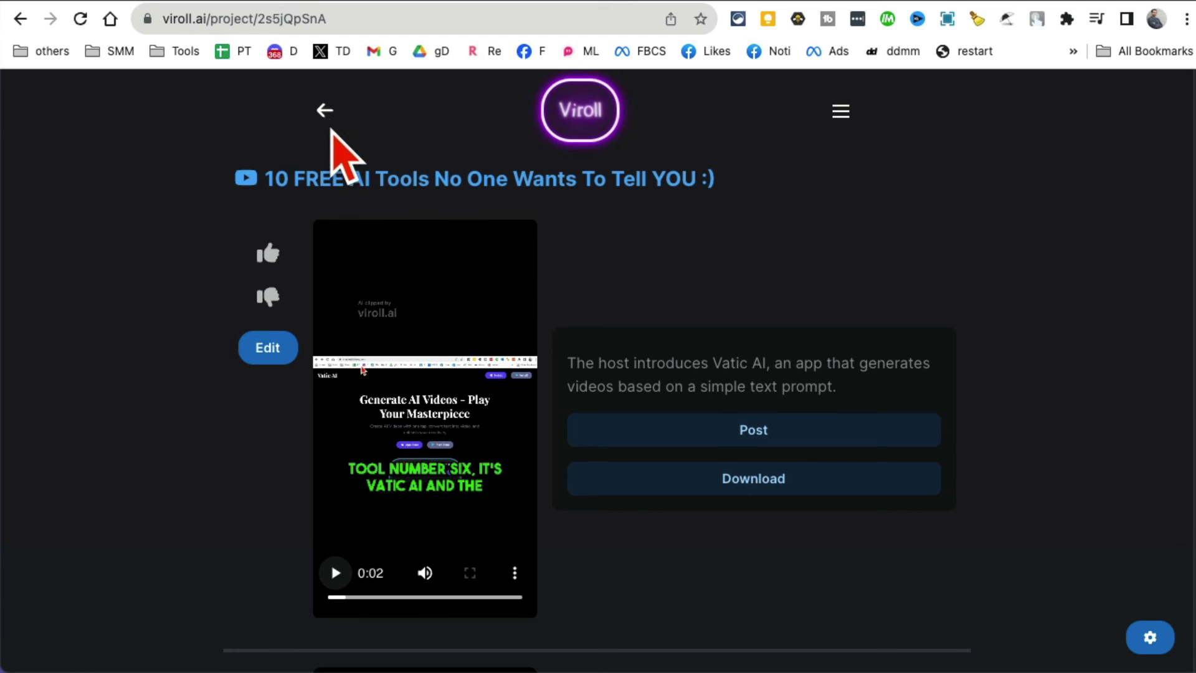
click(325, 110)
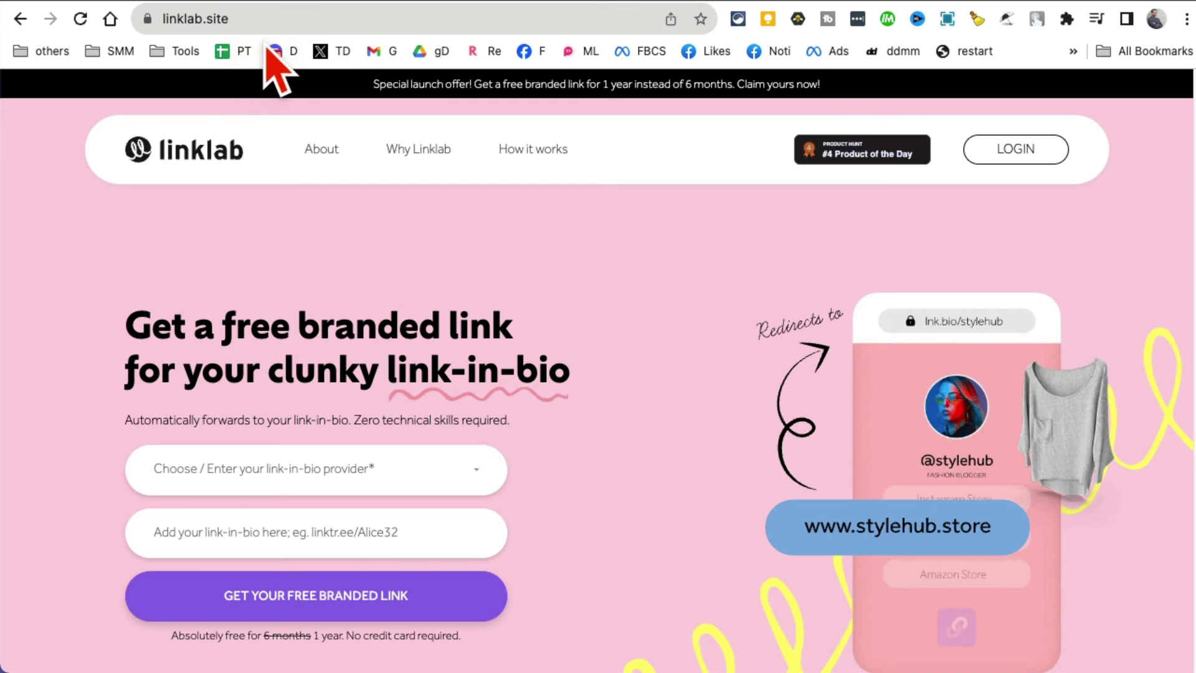
- Open a new tab and load instagram.com by typing 'ins'
key(super+t)
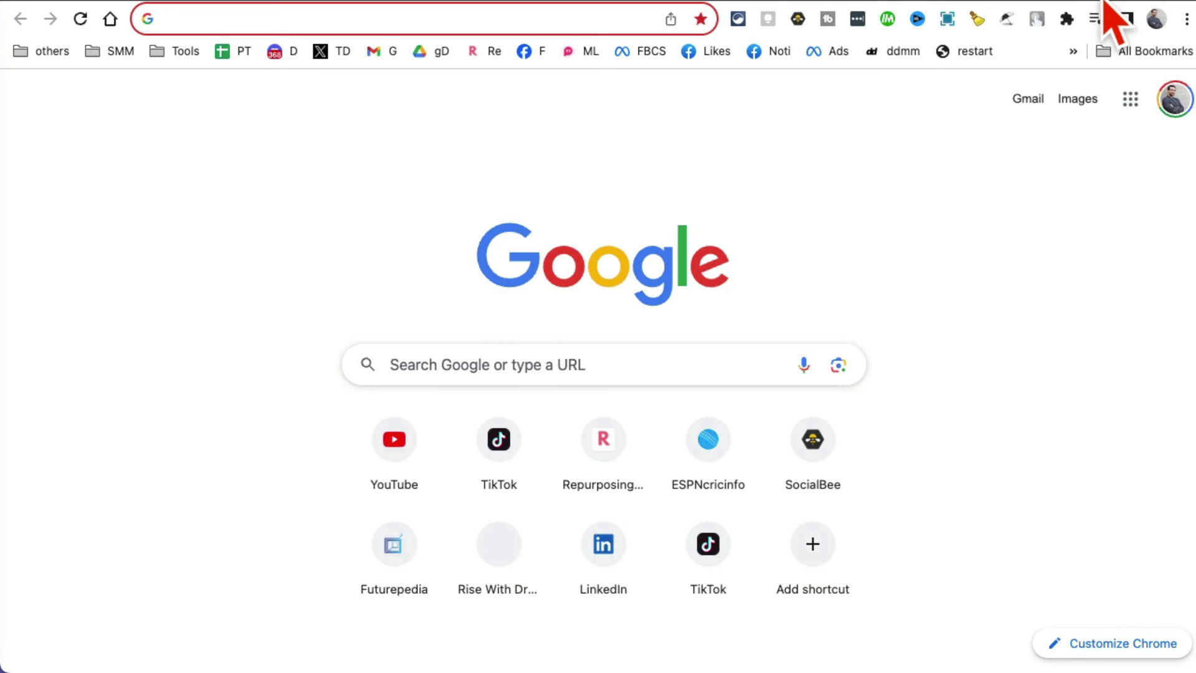
text(ins)
key(Return)
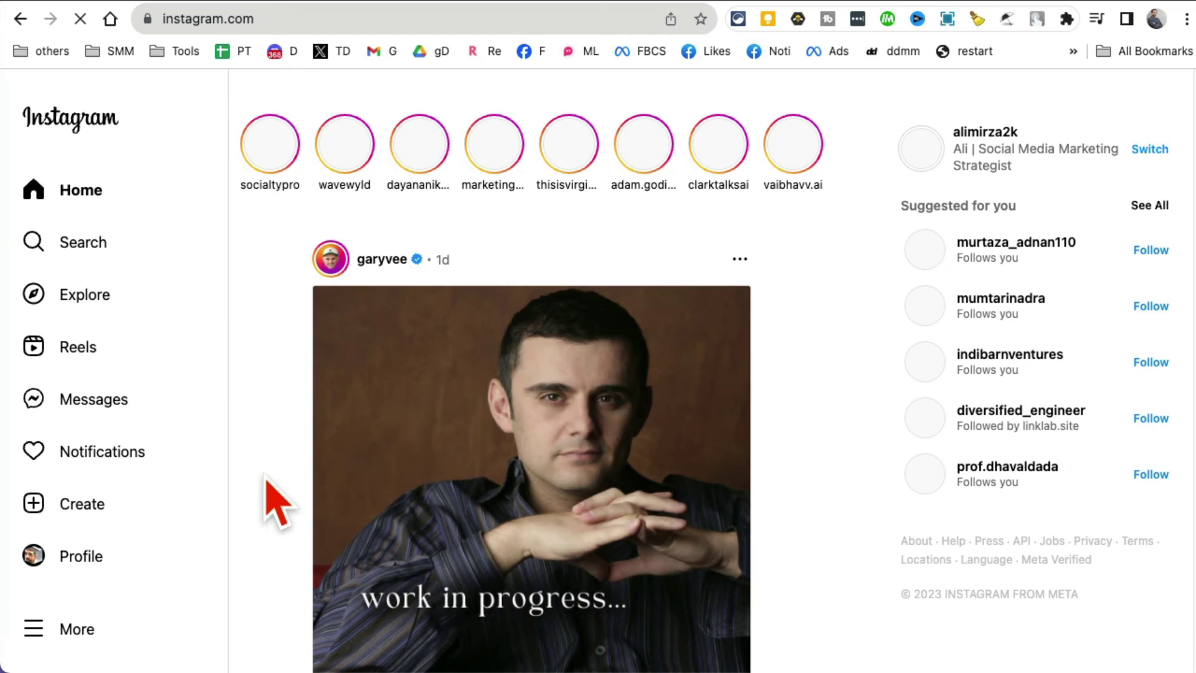
- Open the Instagram account's profile page and look over its bio link
click(159, 563)
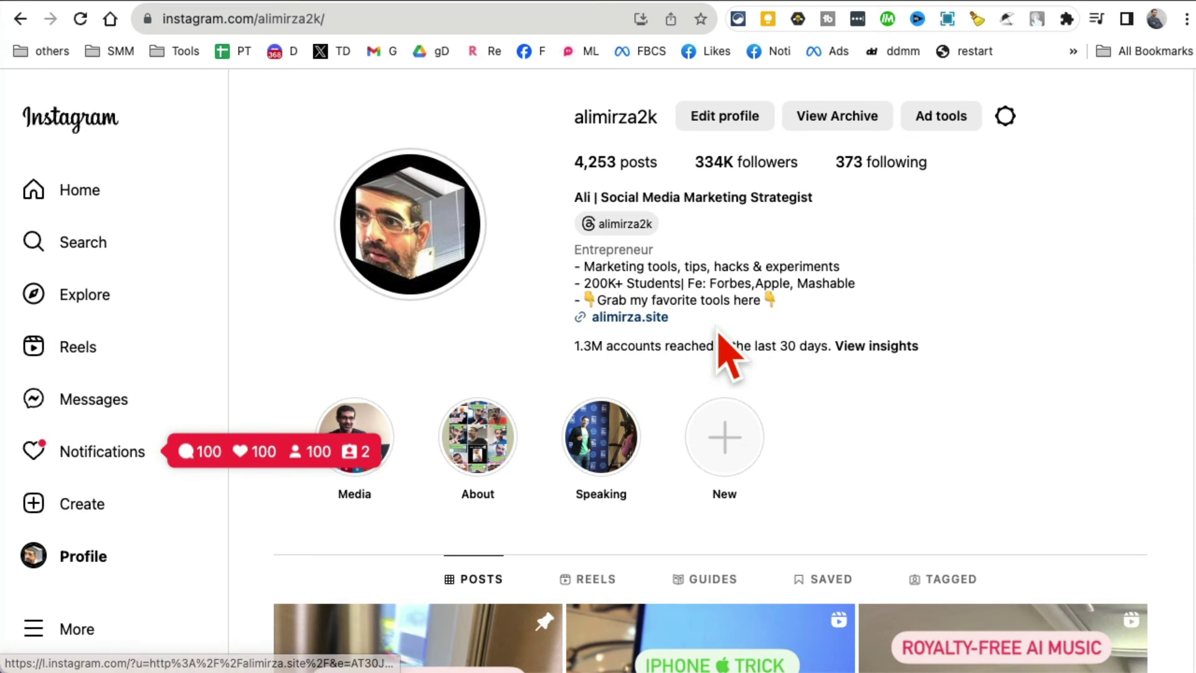
scroll(719, 336, up, 5)
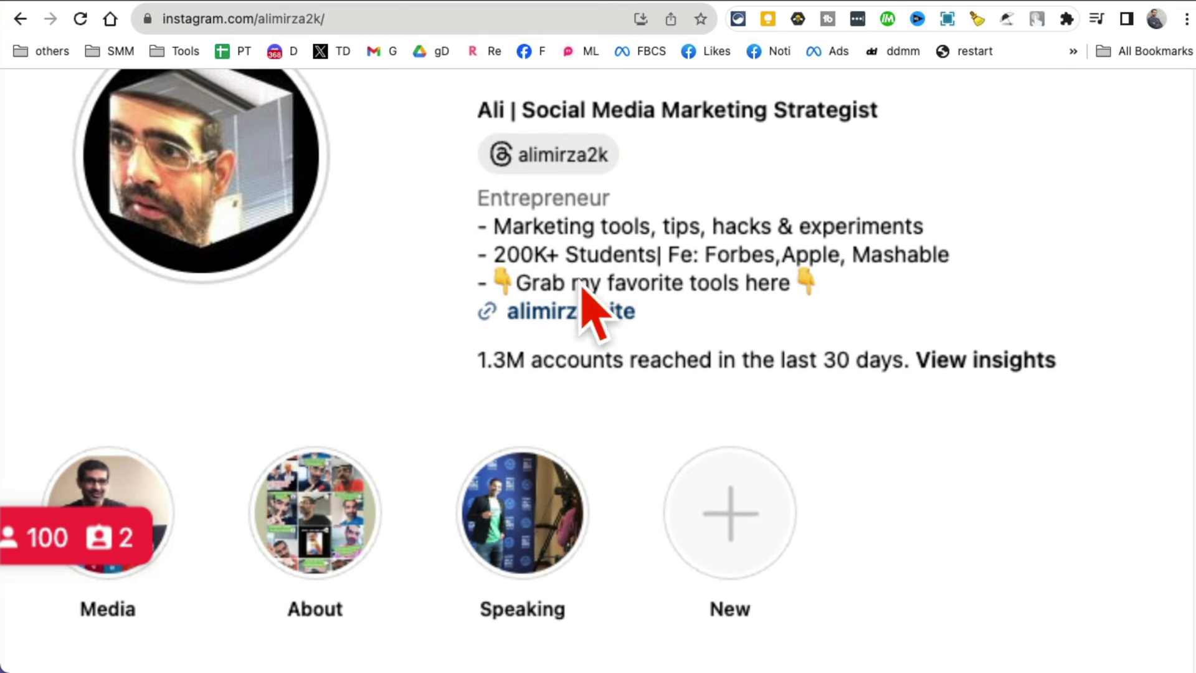
scroll(498, 281, down, 5)
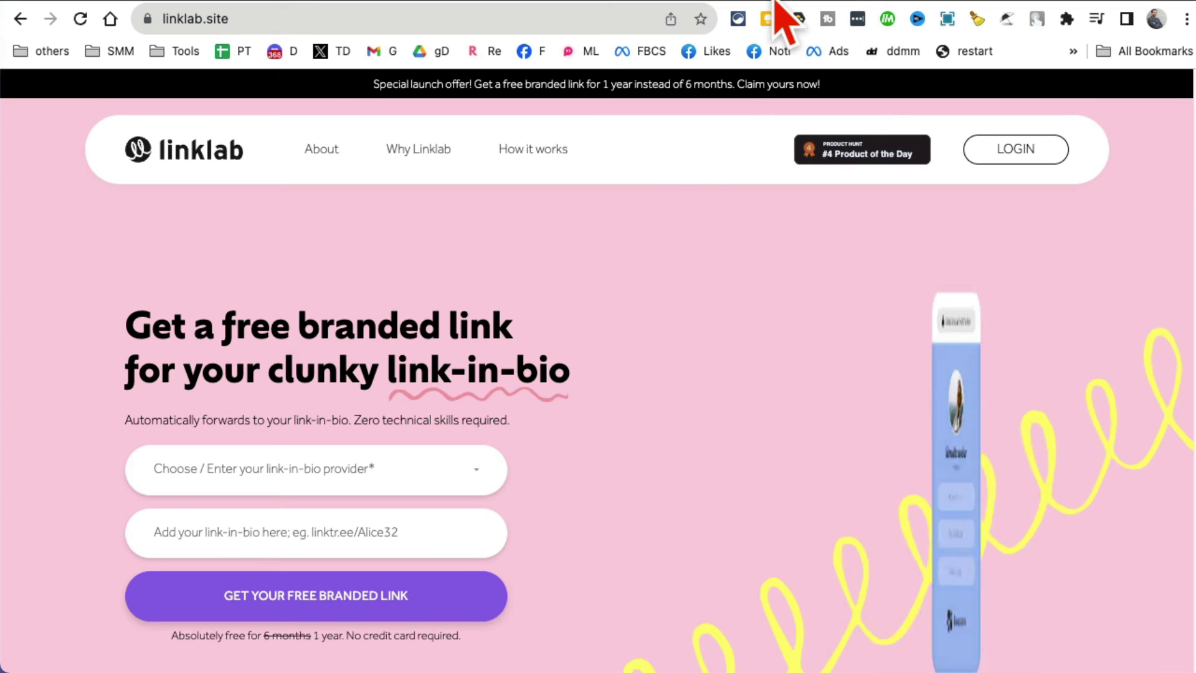
- Choose Linktree in the 'Choose / Enter your link-in-bio provider' dropdown
click(457, 421)
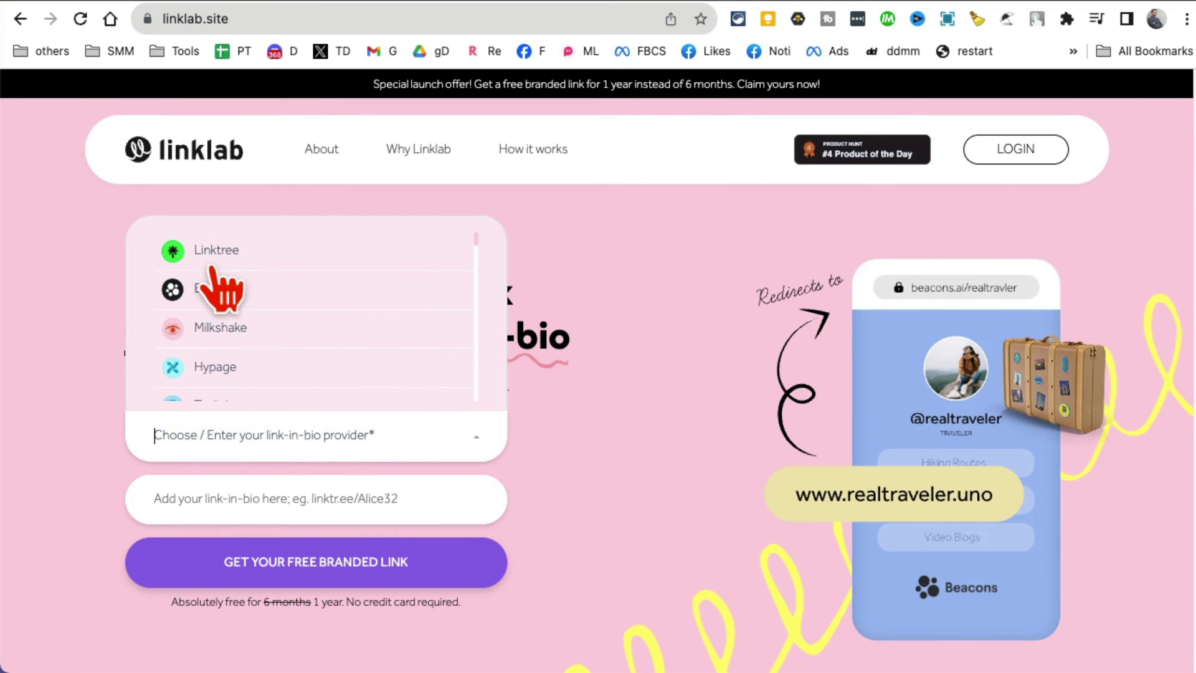
scroll(299, 336, down, 5)
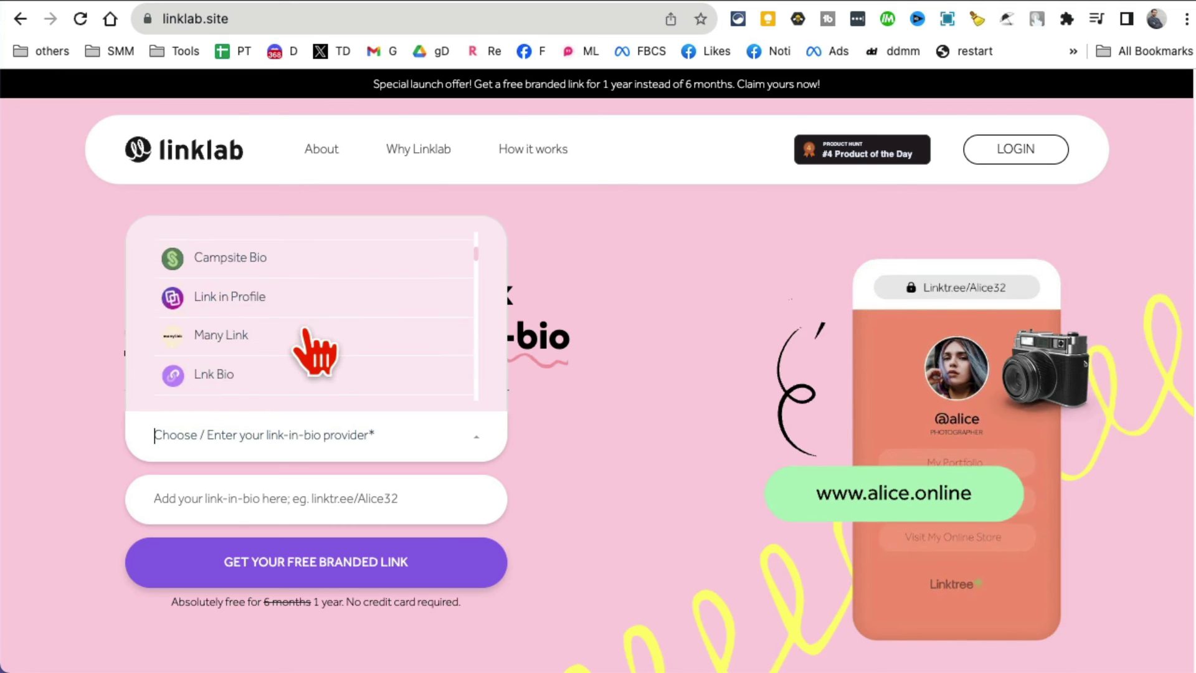
scroll(306, 332, down, 5)
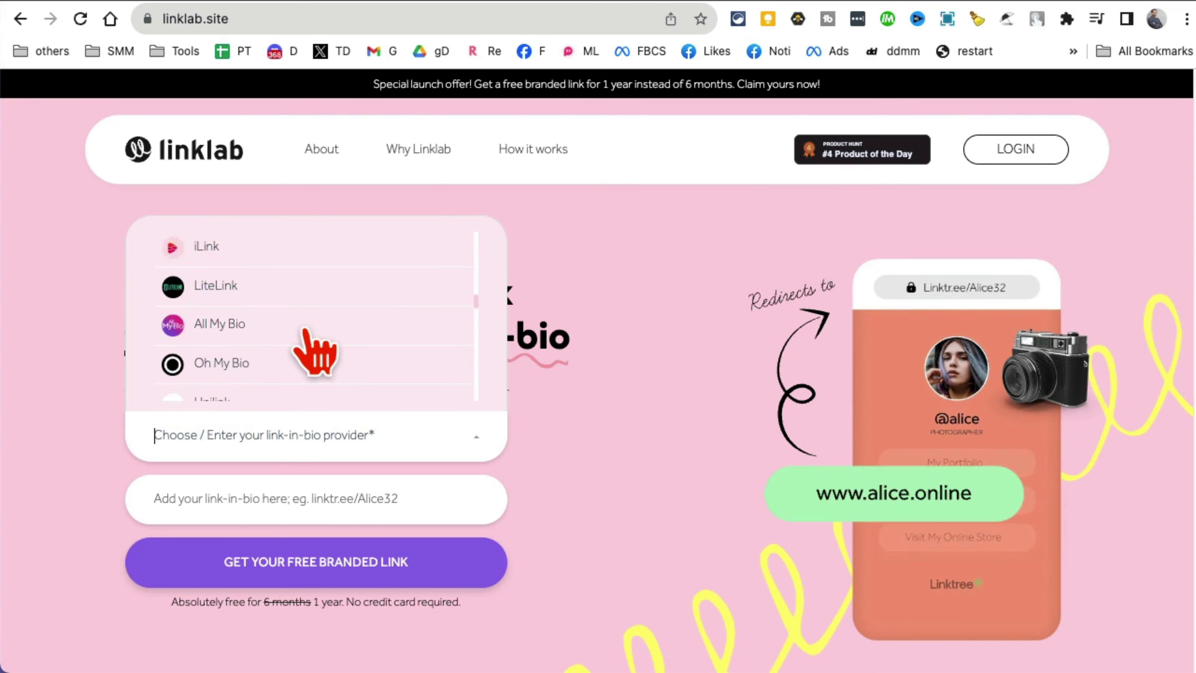
scroll(316, 352, up, 15)
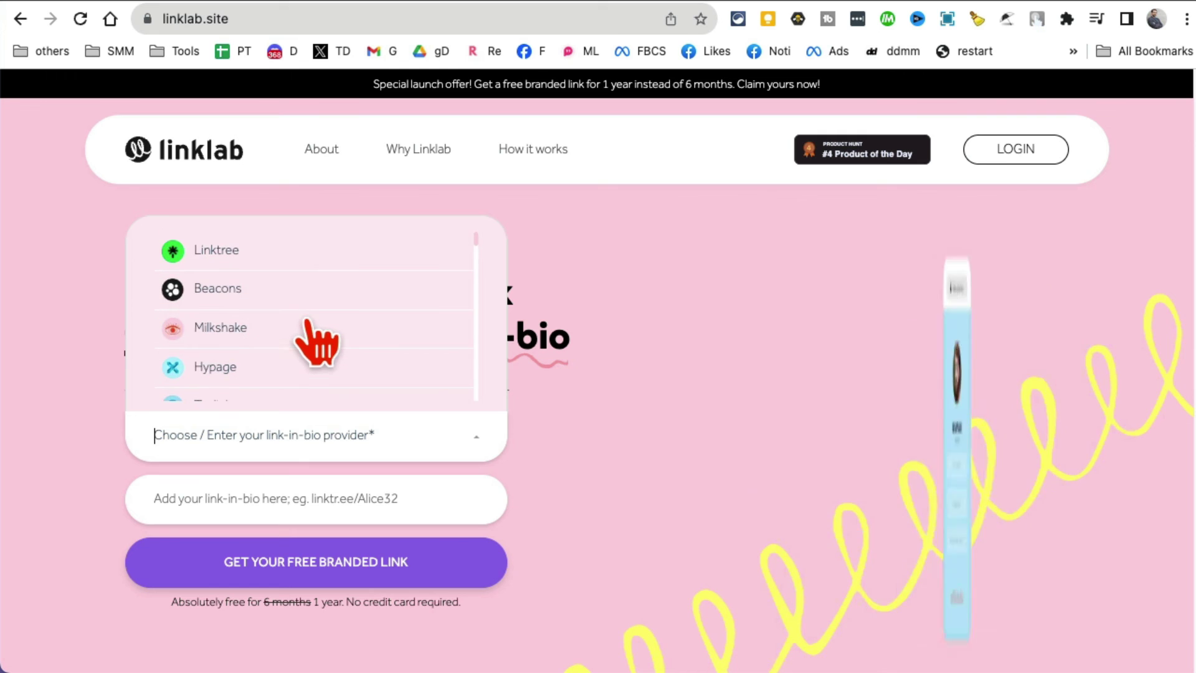
click(252, 260)
scroll(579, 505, down, 3)
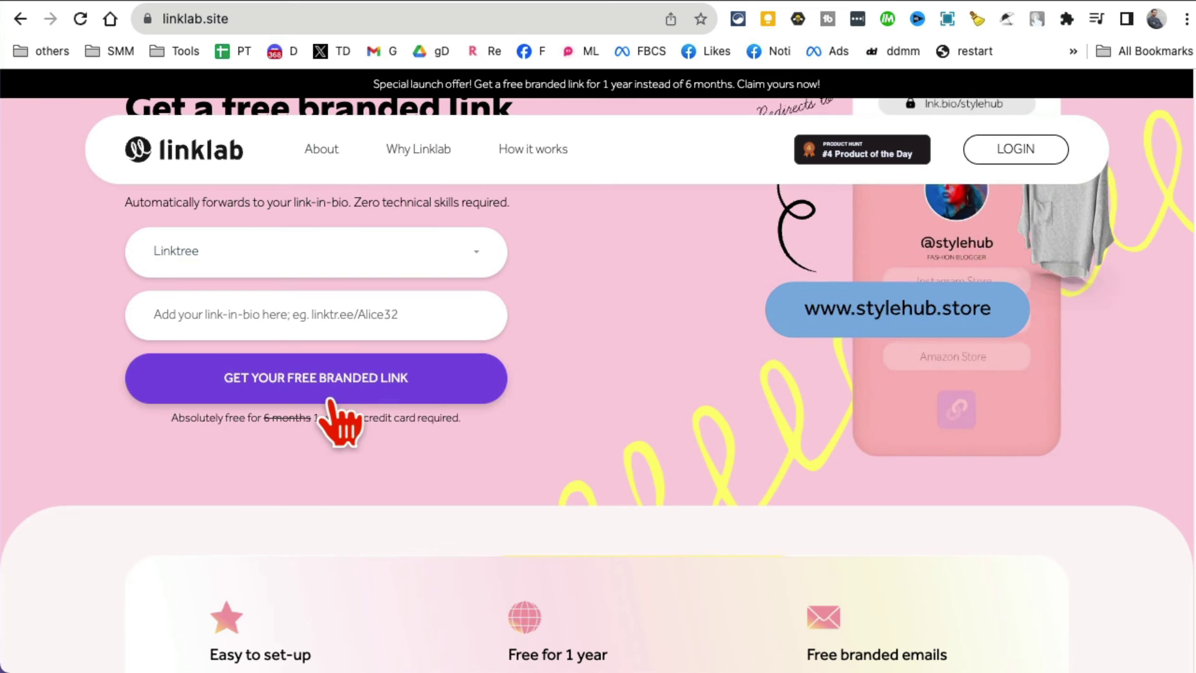
scroll(971, 436, up, 3)
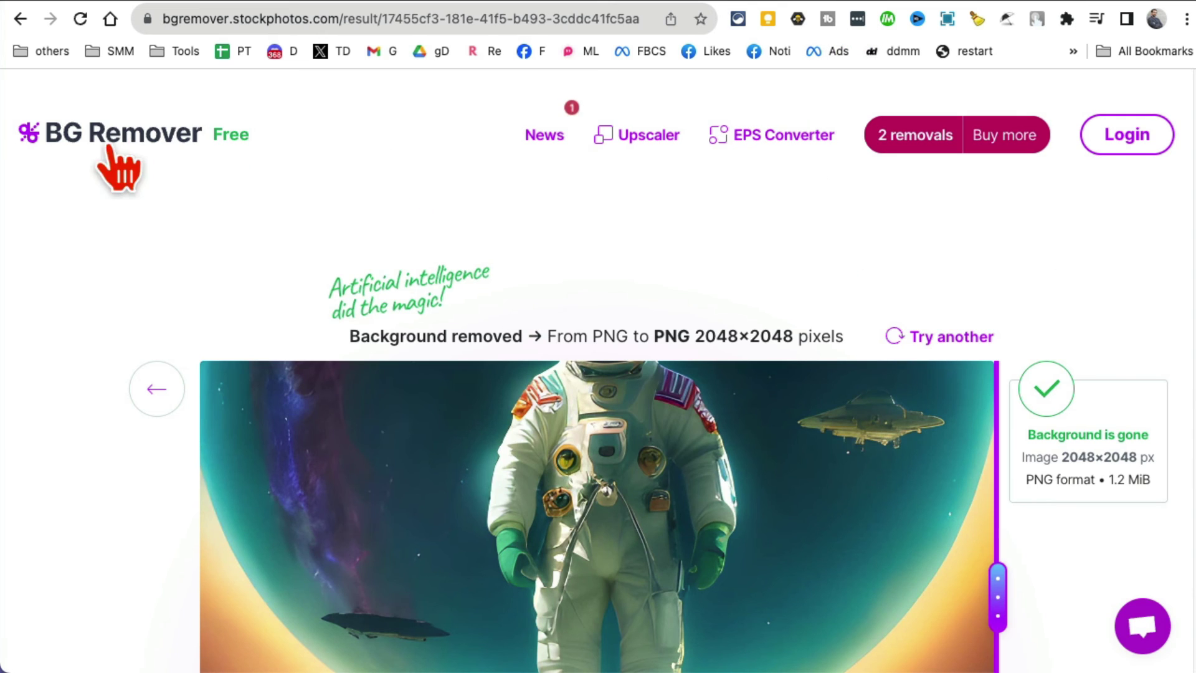
- Go back to the BG Remover home page with the Remove Background upload tool
click(128, 132)
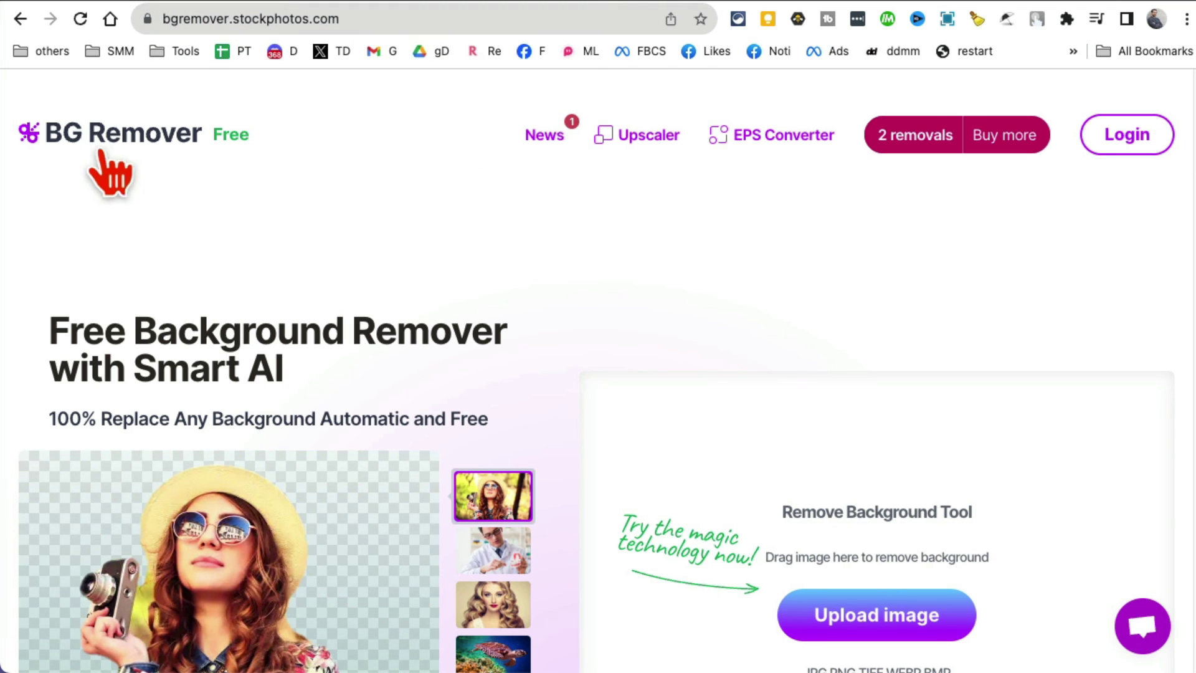
scroll(723, 461, down, 3)
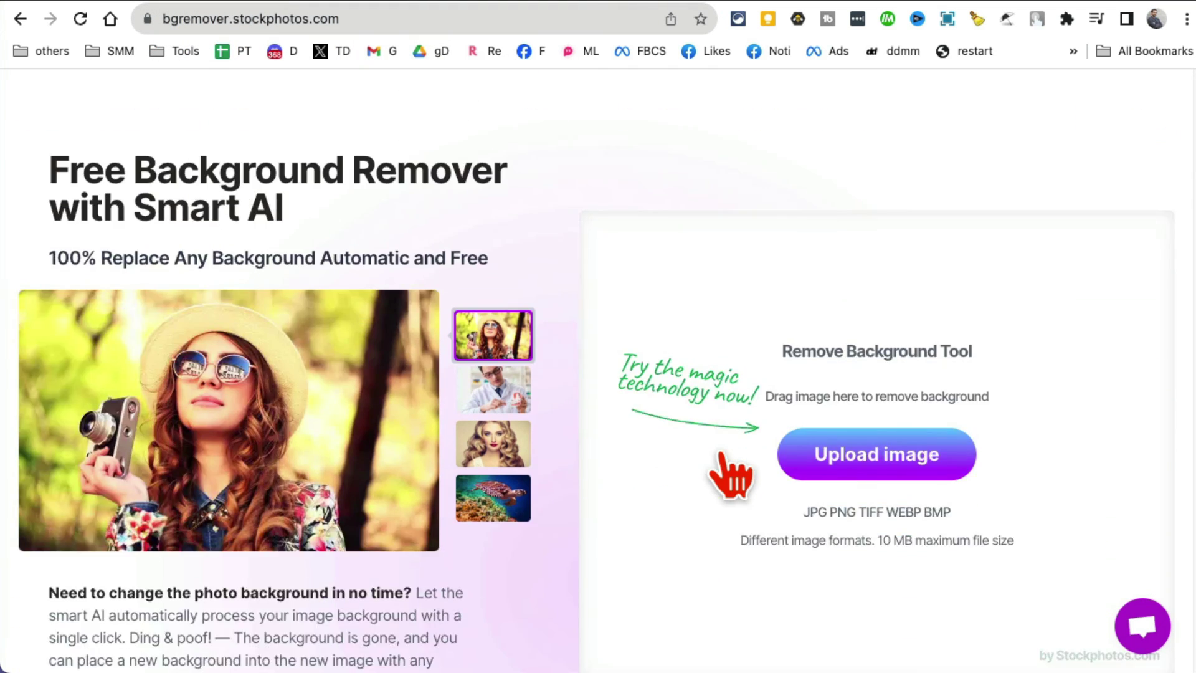
scroll(747, 349, up, 3)
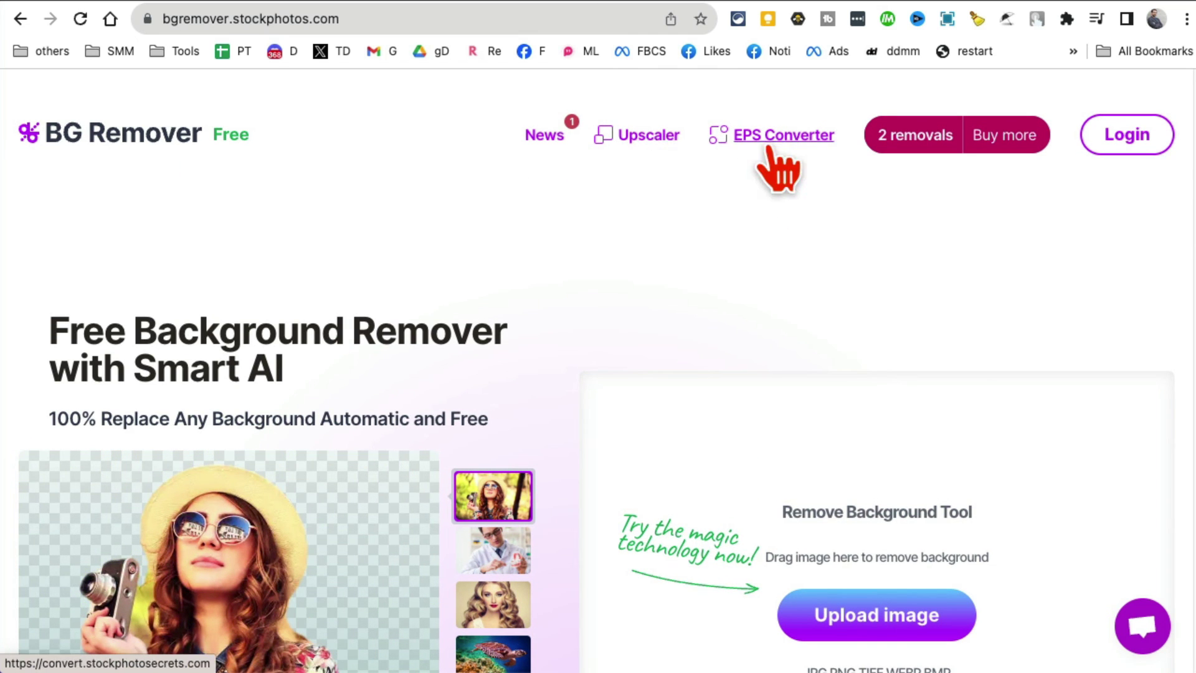
scroll(996, 454, down, 6)
- Upload ai astro.png from the Desktop to BG Remover for background removal
click(854, 242)
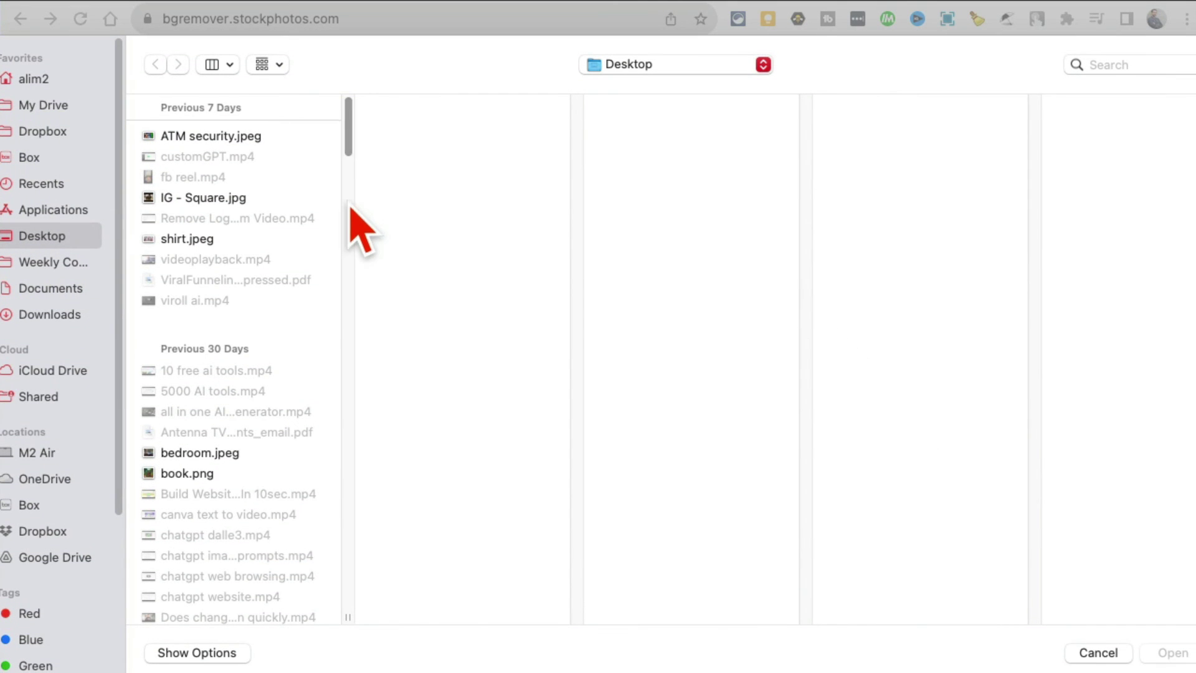
drag(348, 149, 354, 216)
click(235, 417)
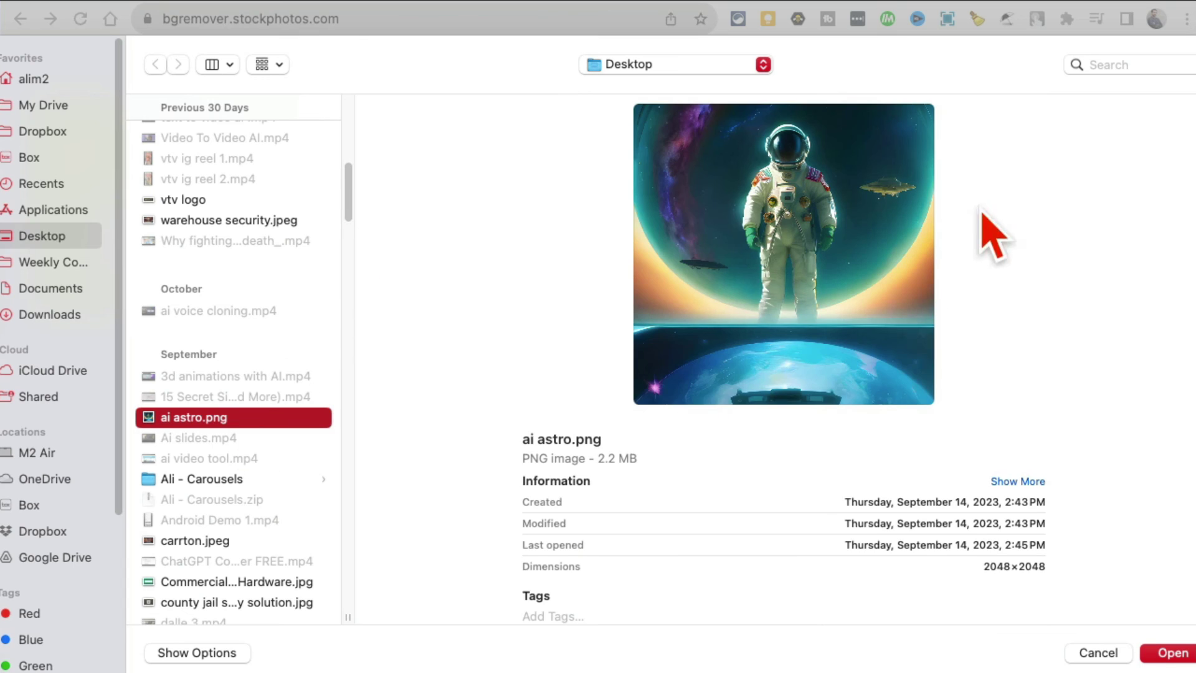
click(1164, 654)
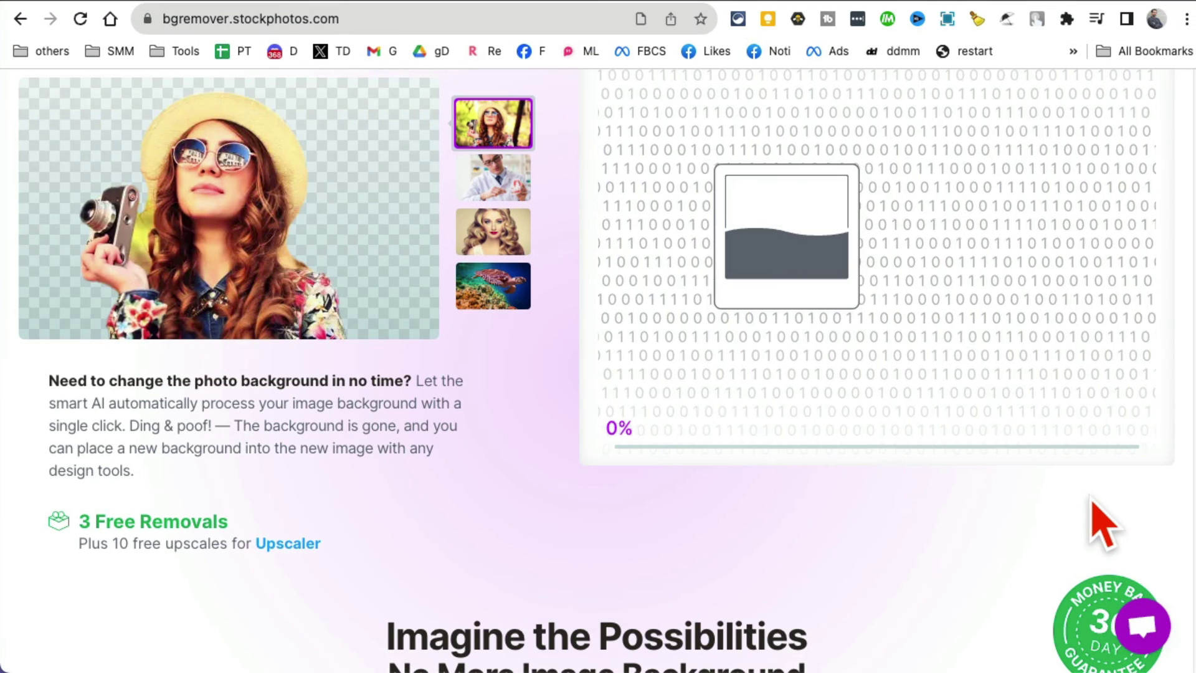
- Compare the 2048×2048 PNG result before and after with the comparison slider
scroll(1102, 289, up, 3)
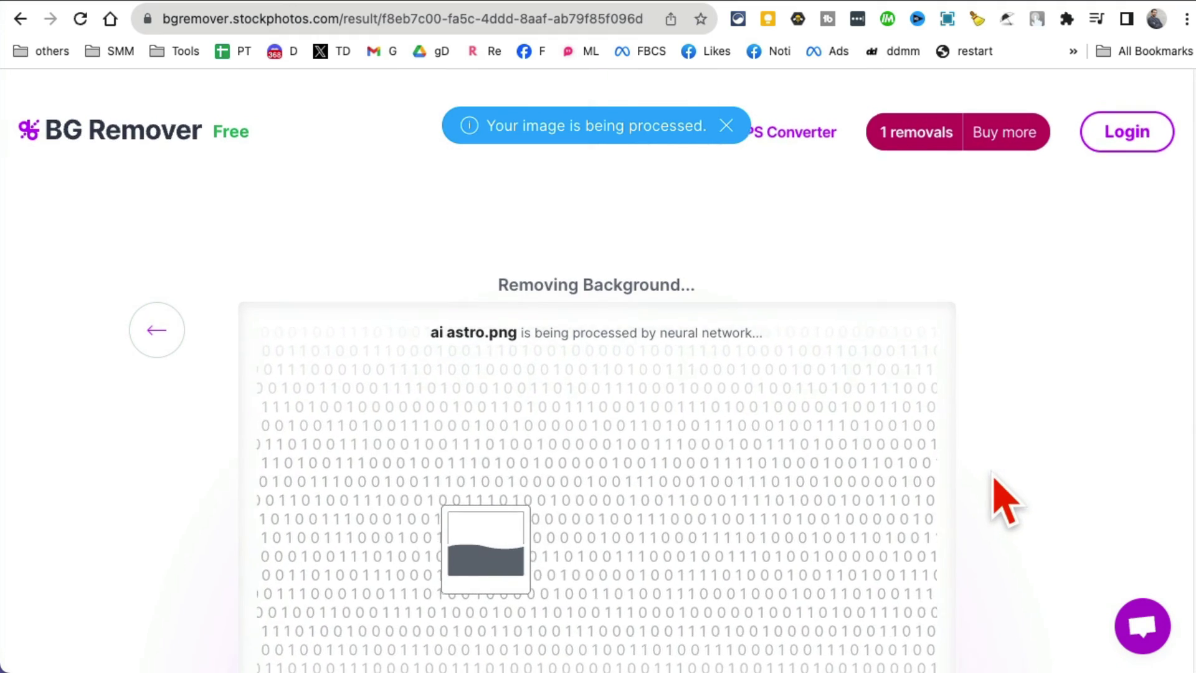
scroll(987, 493, down, 3)
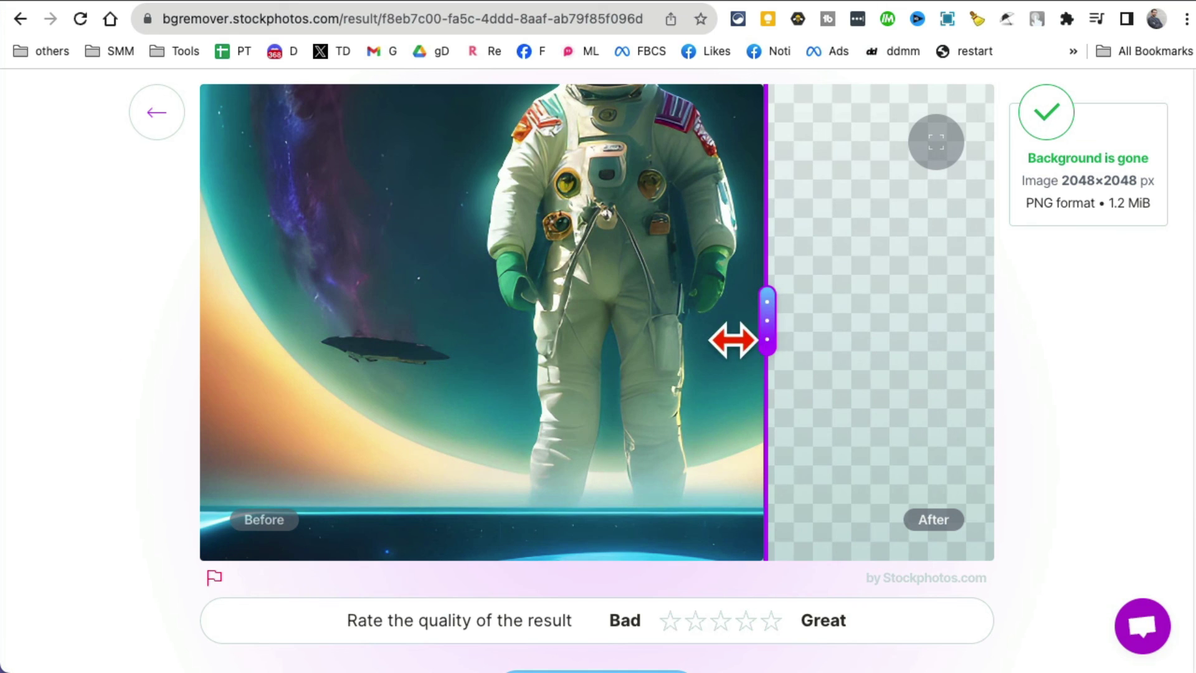
scroll(776, 341, up, 2)
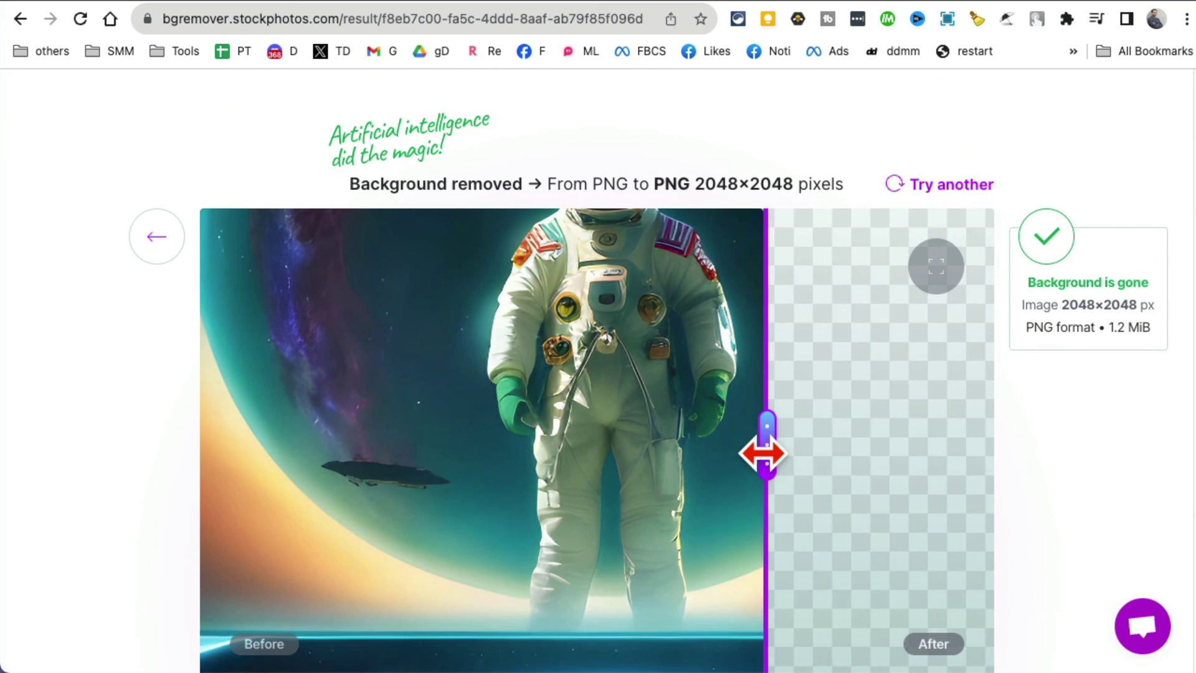
drag(764, 454, 262, 455)
scroll(553, 436, up, 2)
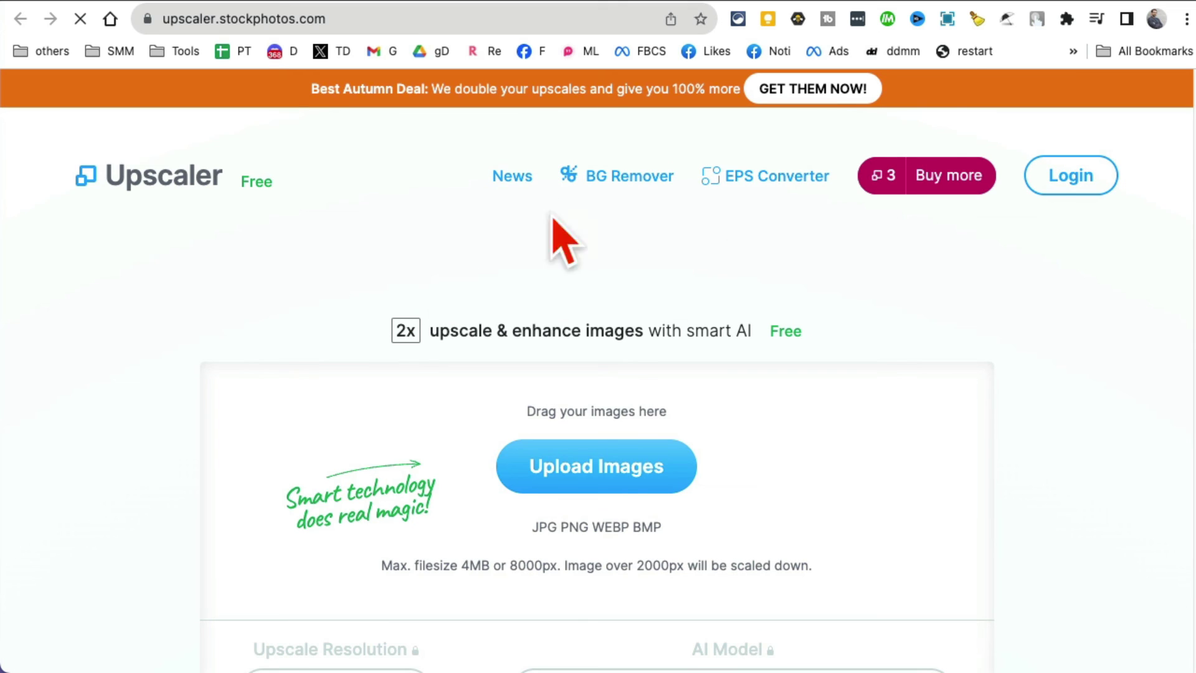
- Scroll through the Upscaler 2x page's features, then return to its upload area
scroll(948, 488, down, 8)
scroll(1128, 499, down, 3)
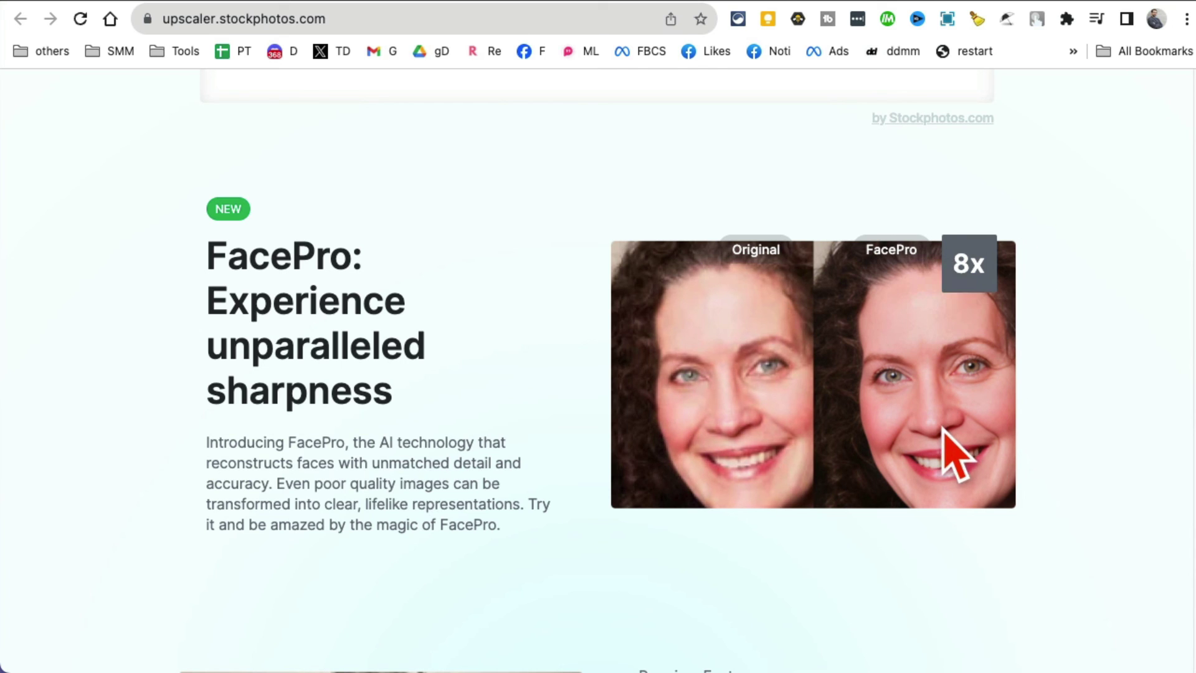
scroll(687, 417, up, 10)
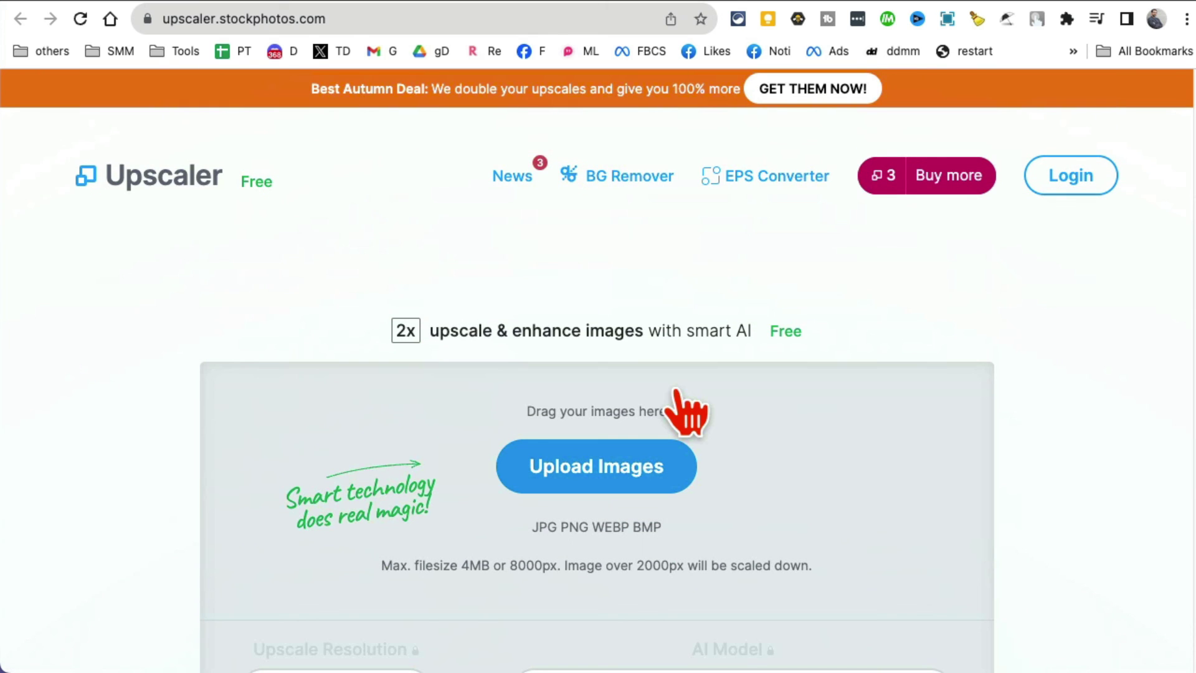